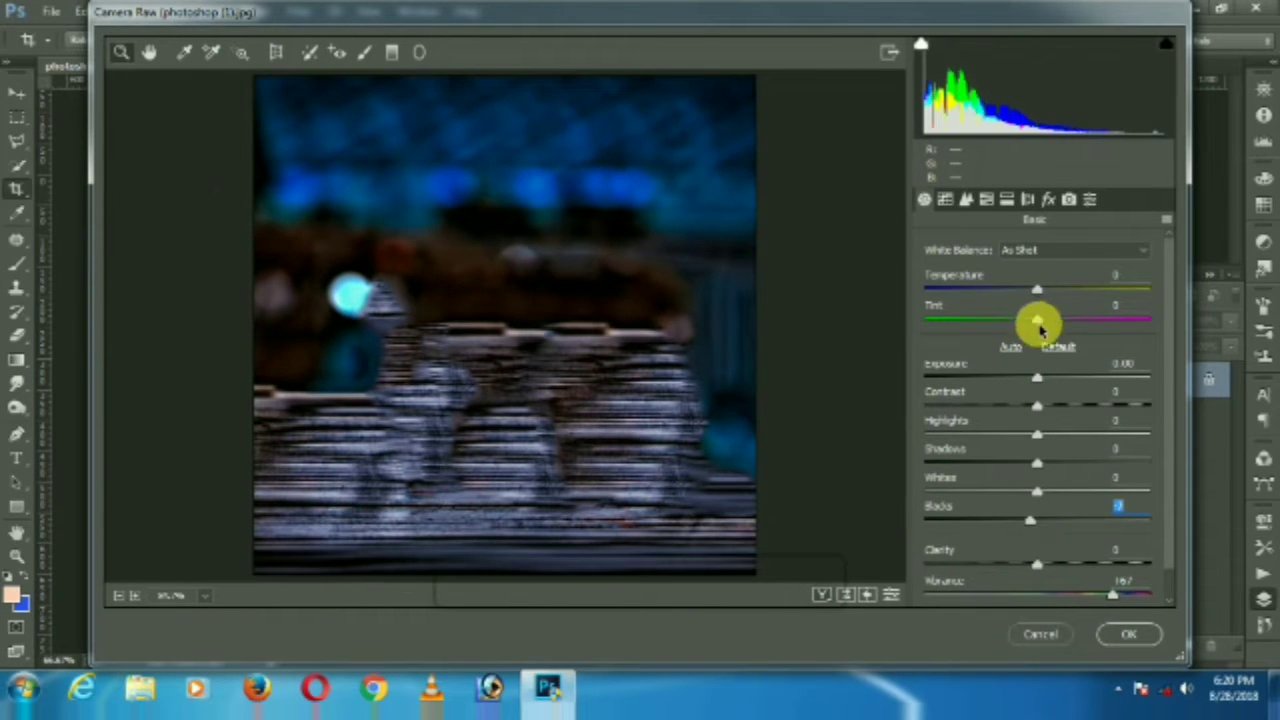
Shift the bokeh background's tint toward green and raise the Yellows and Aquas hues in Camera Raw.
mouse_move(1040, 325)
mouse_down()
mouse_move(1010, 332)
mouse_move(1033, 333)
mouse_up()
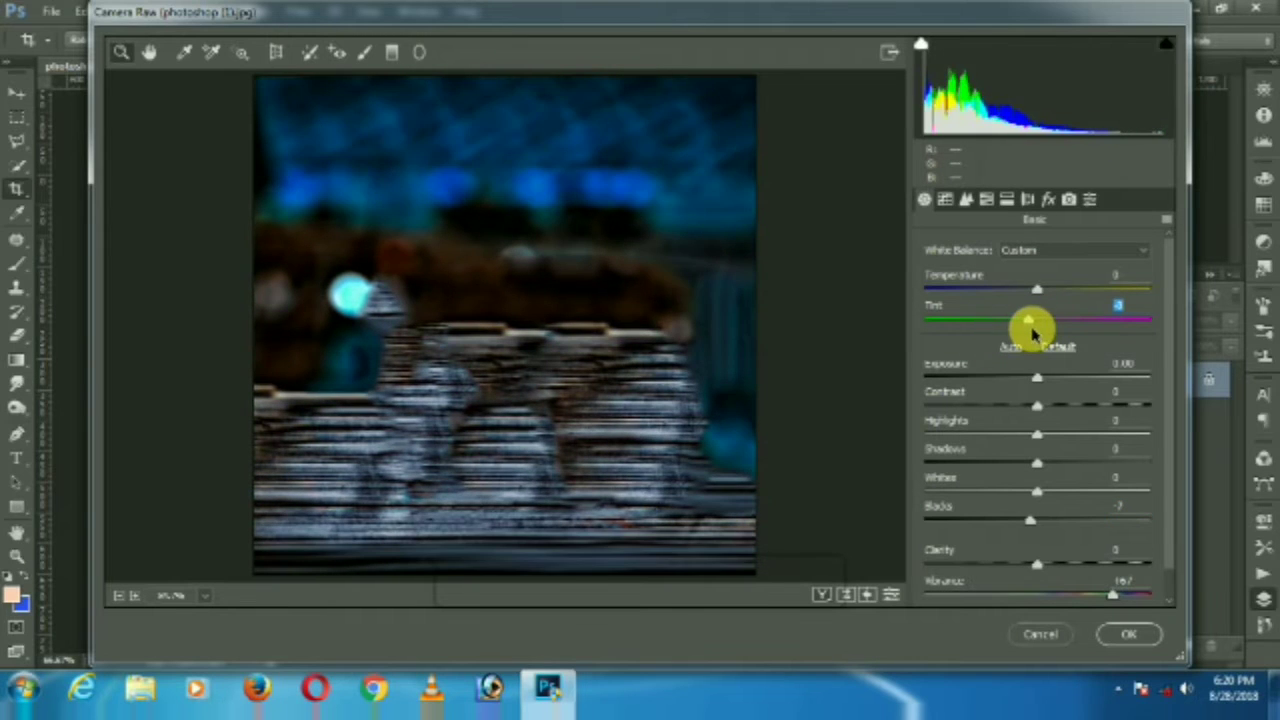
click(992, 202)
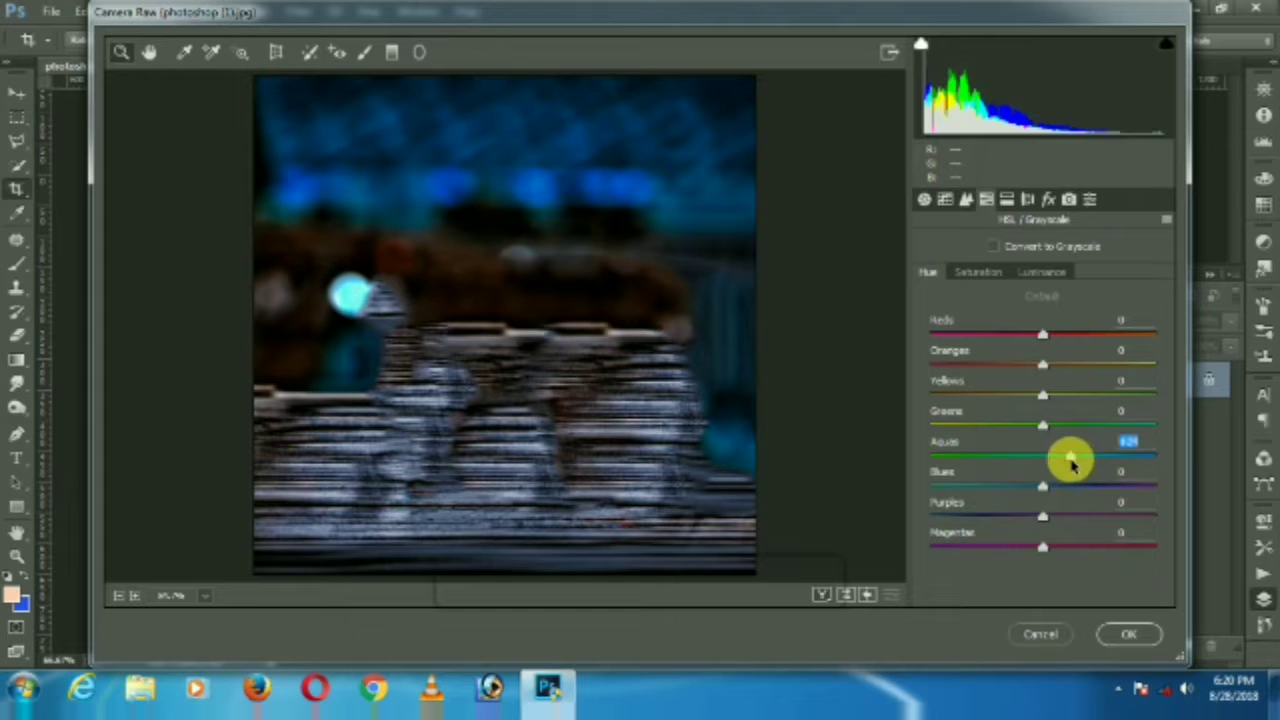
click(1128, 636)
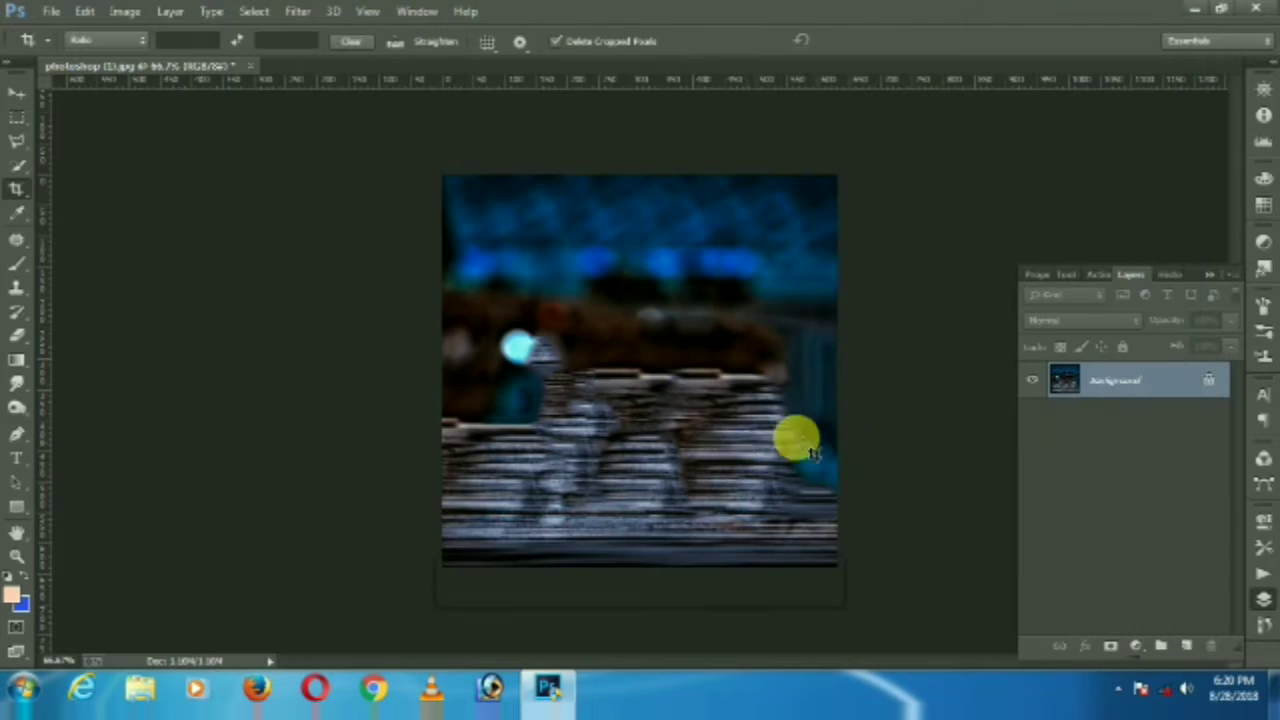
Apply a Tilt-Shift blur with the focus band at the bottom edge and adjusted distortion.
click(297, 12)
mouse_move(307, 232)
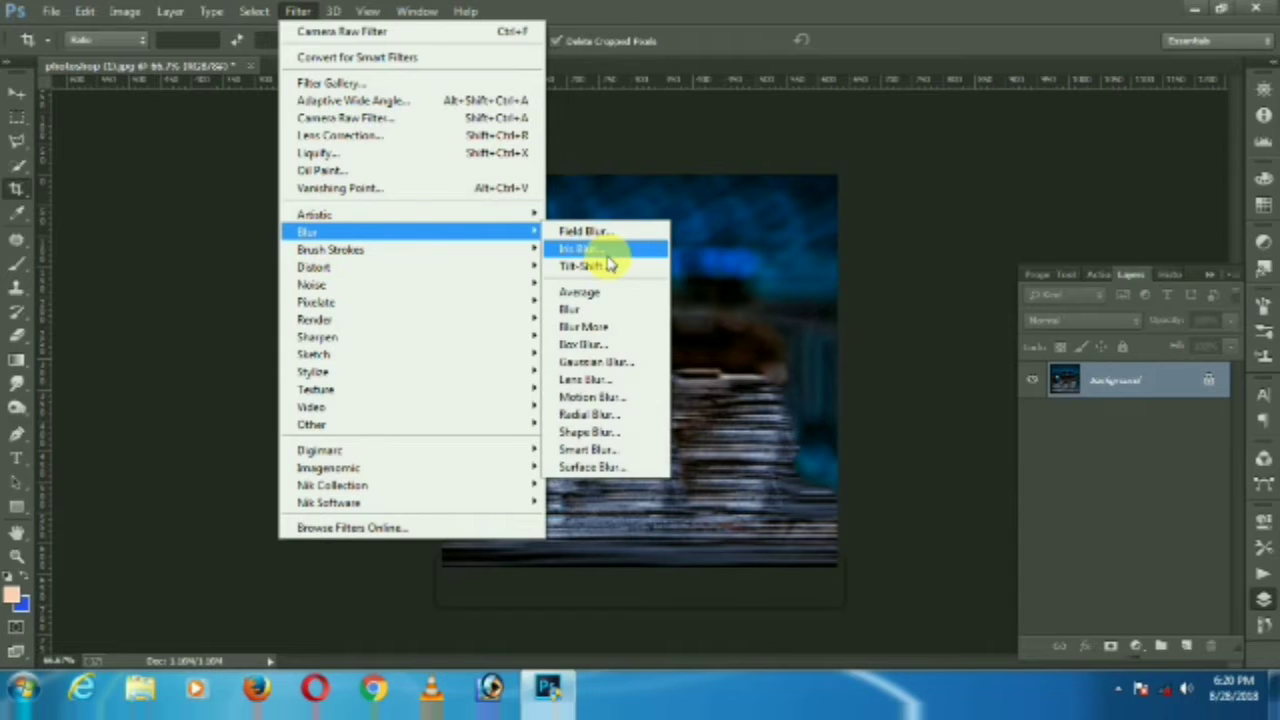
click(590, 266)
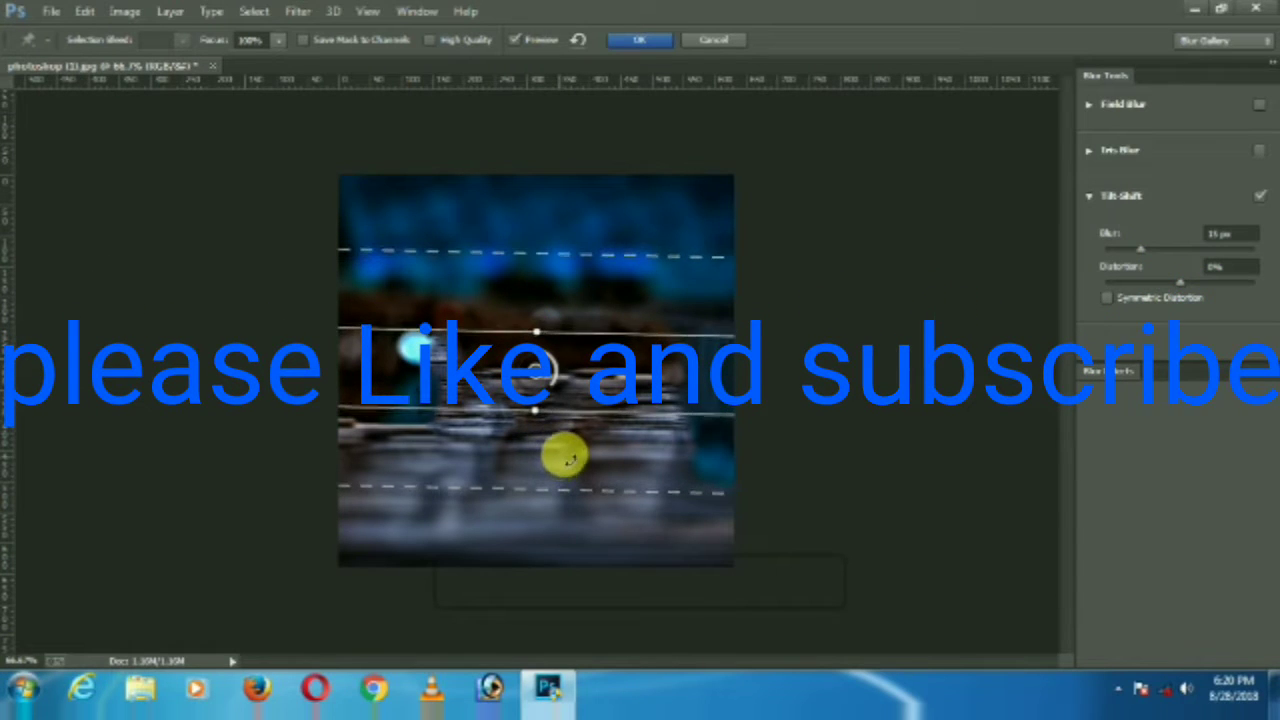
drag(556, 455, 575, 692)
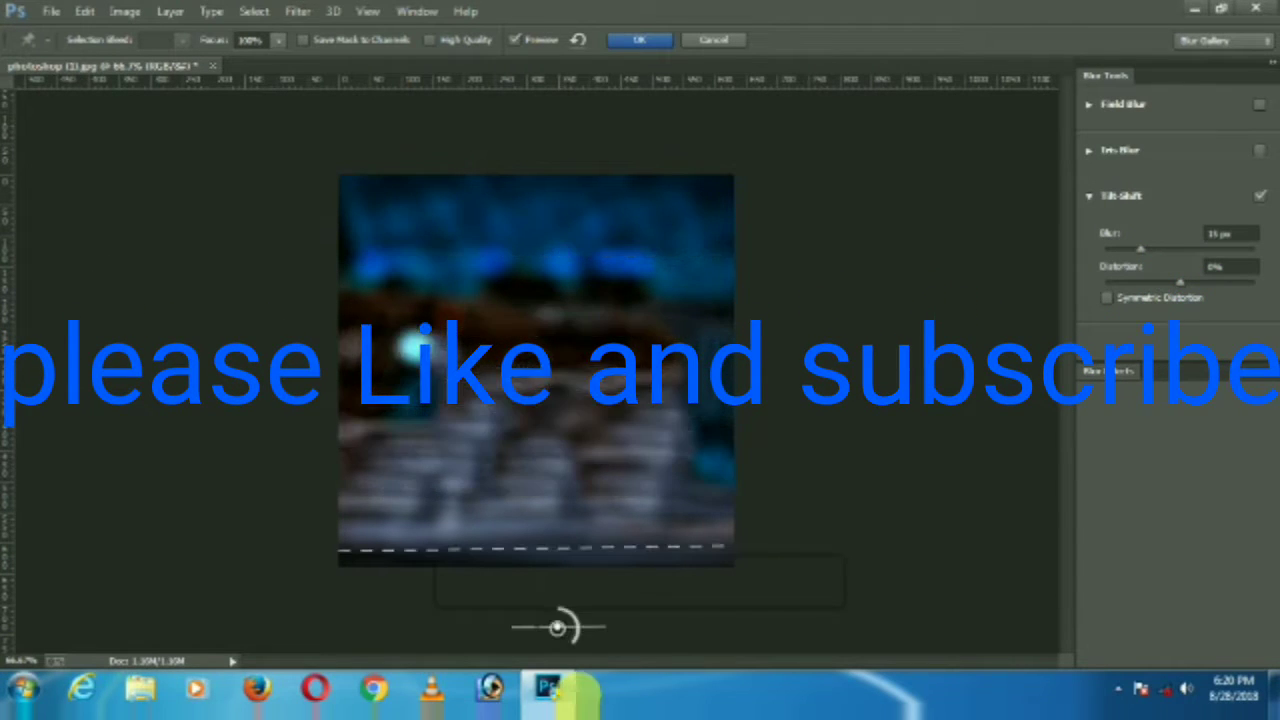
click(1160, 284)
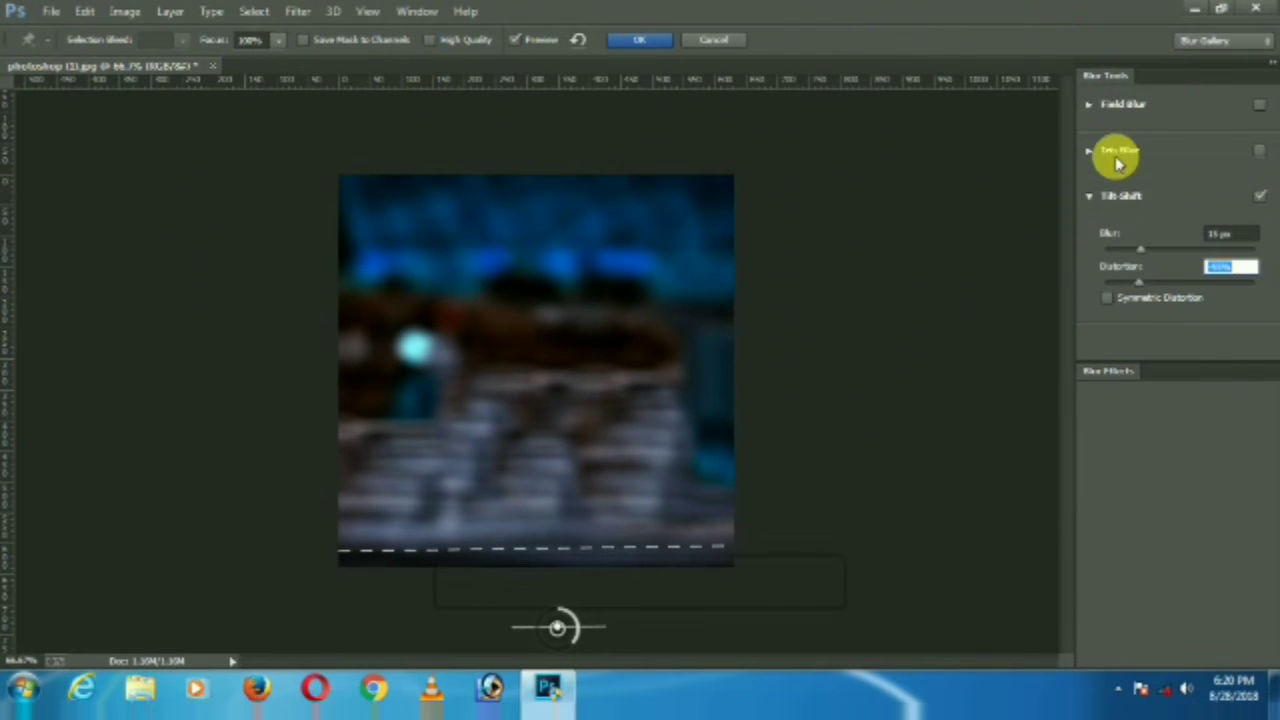
click(641, 39)
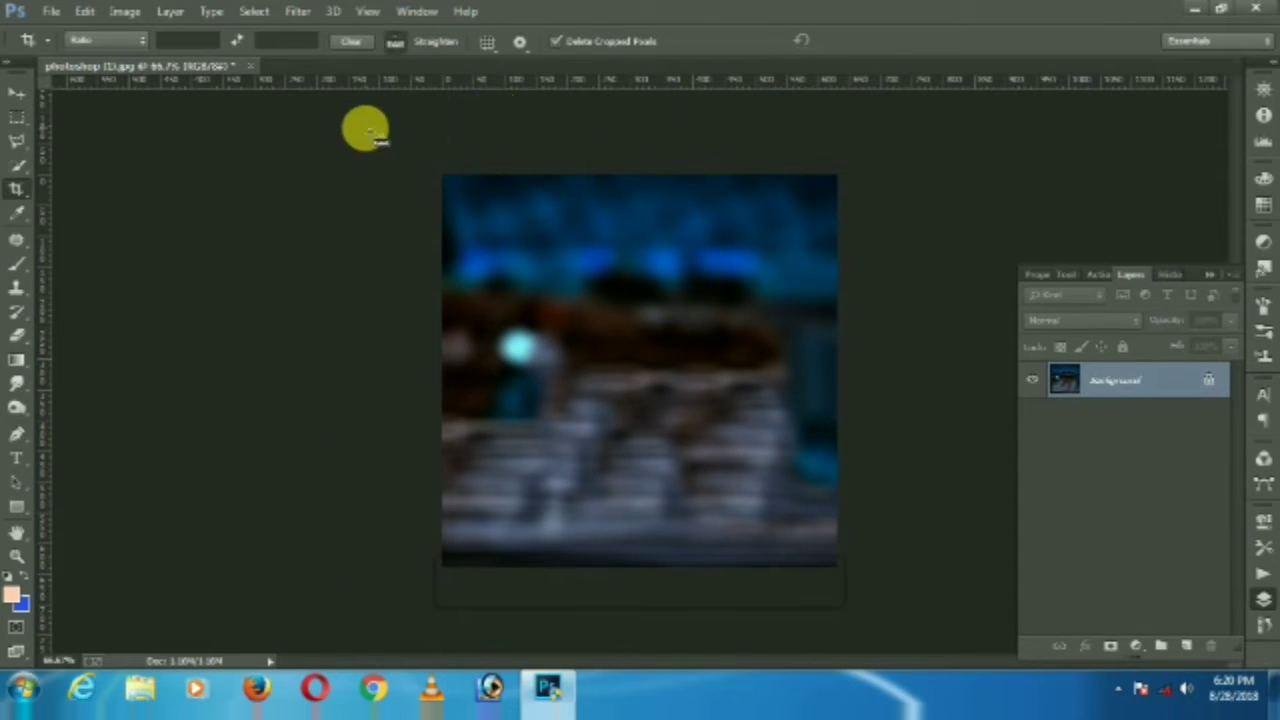
Open the Desktop file photoshop (1) PSD and dock it as a tab.
click(50, 14)
click(62, 45)
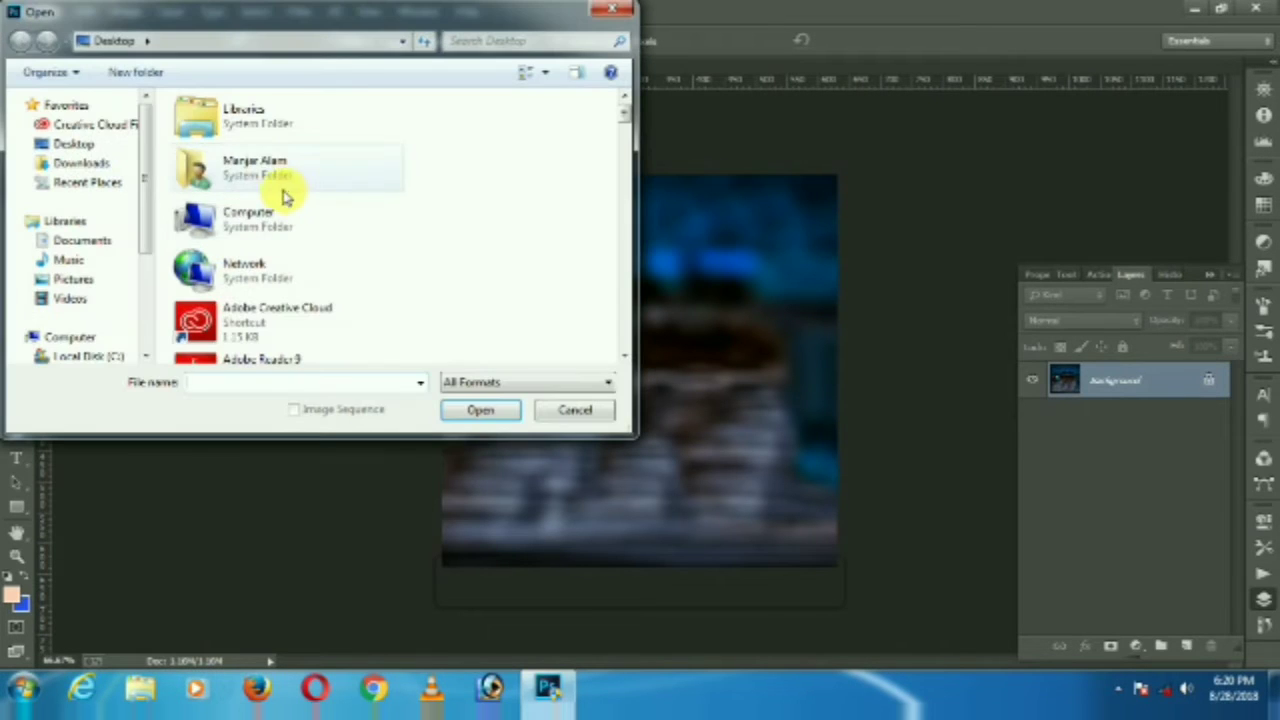
click(258, 238)
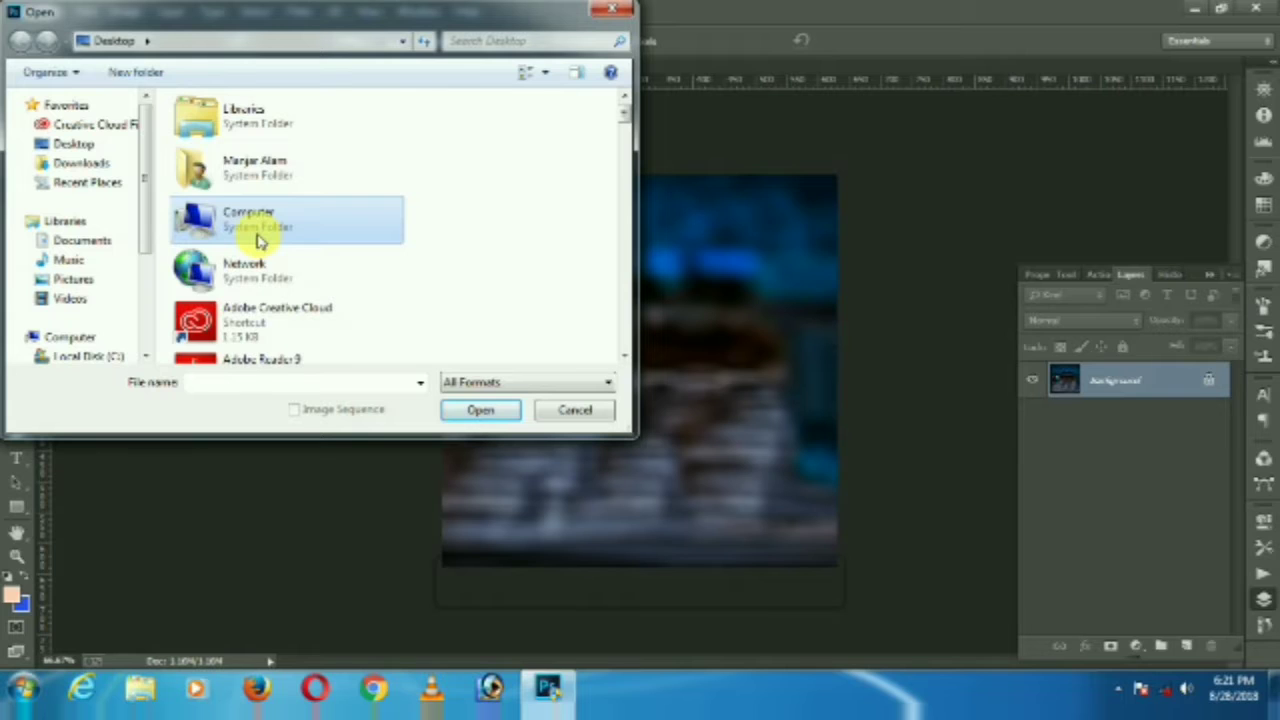
key(p)
scroll(270, 200, down, 3)
click(272, 205)
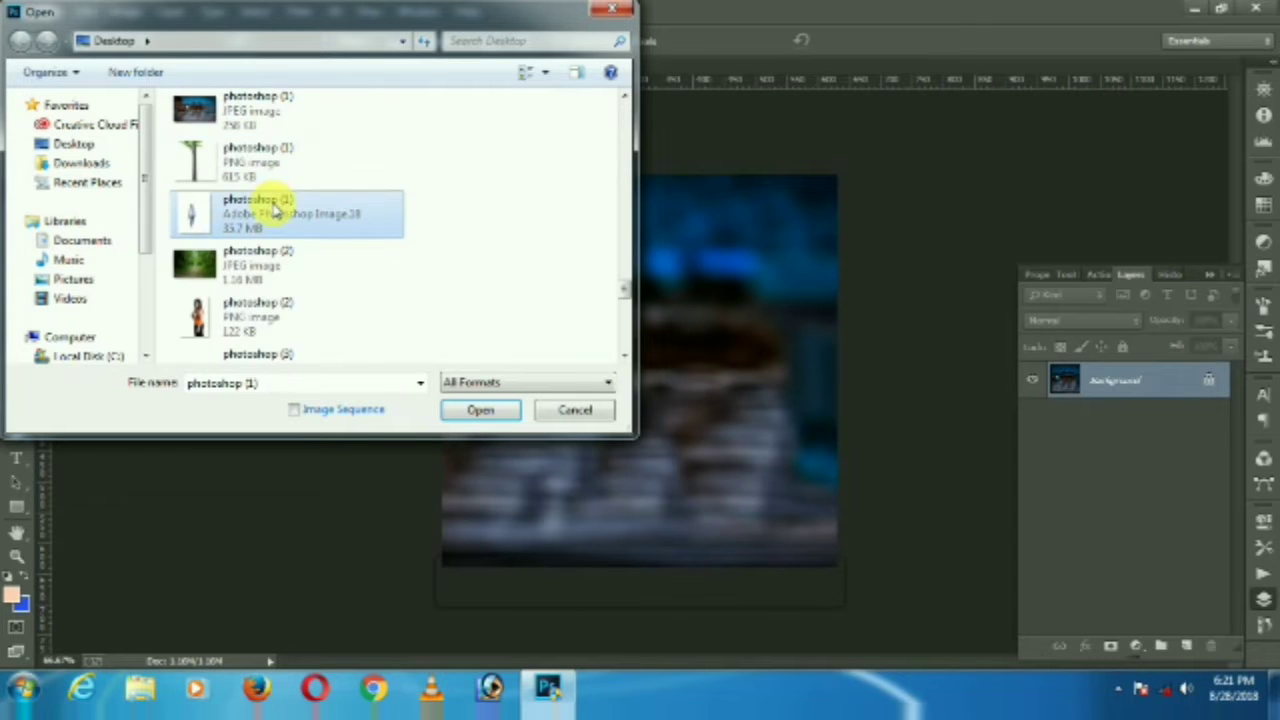
click(479, 412)
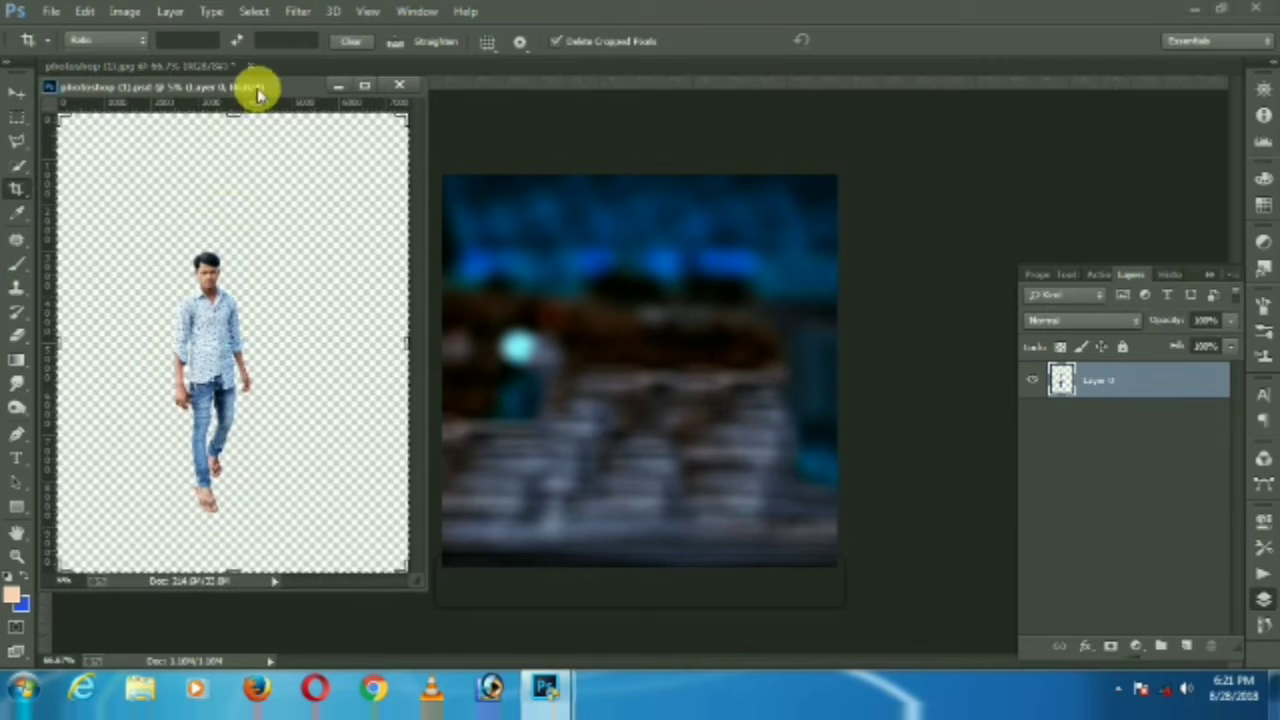
drag(258, 92, 329, 71)
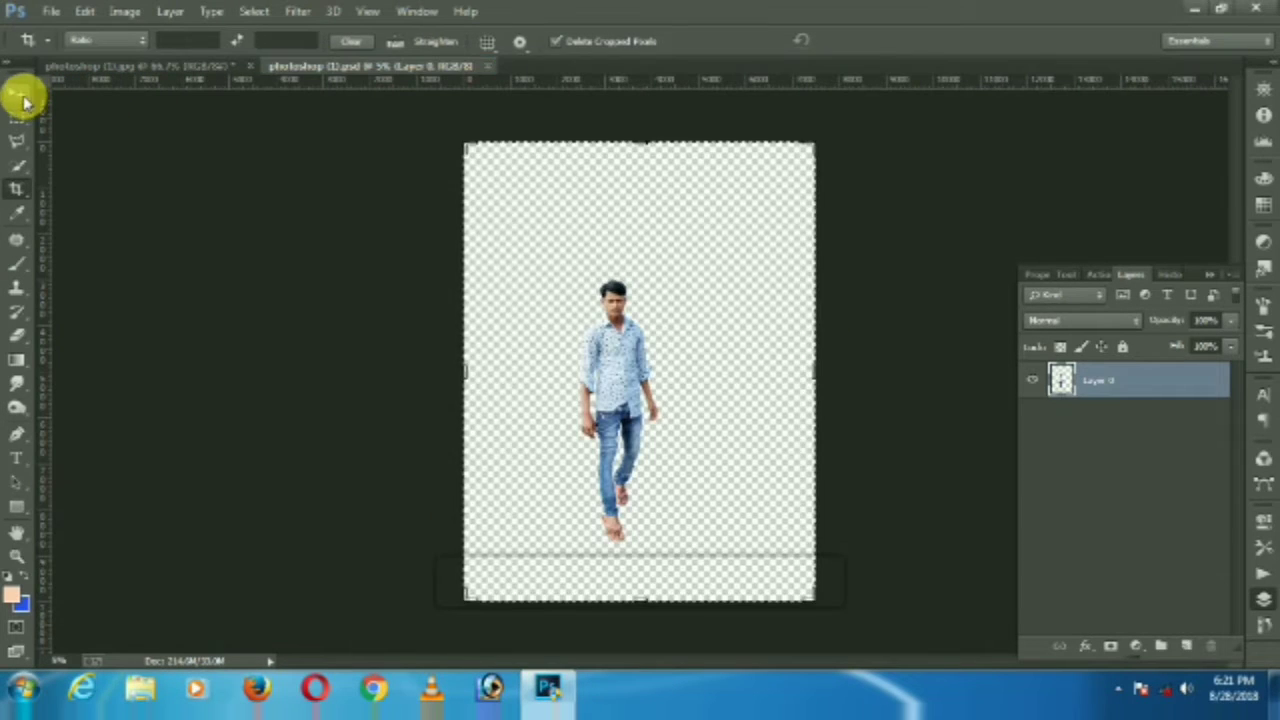
click(20, 94)
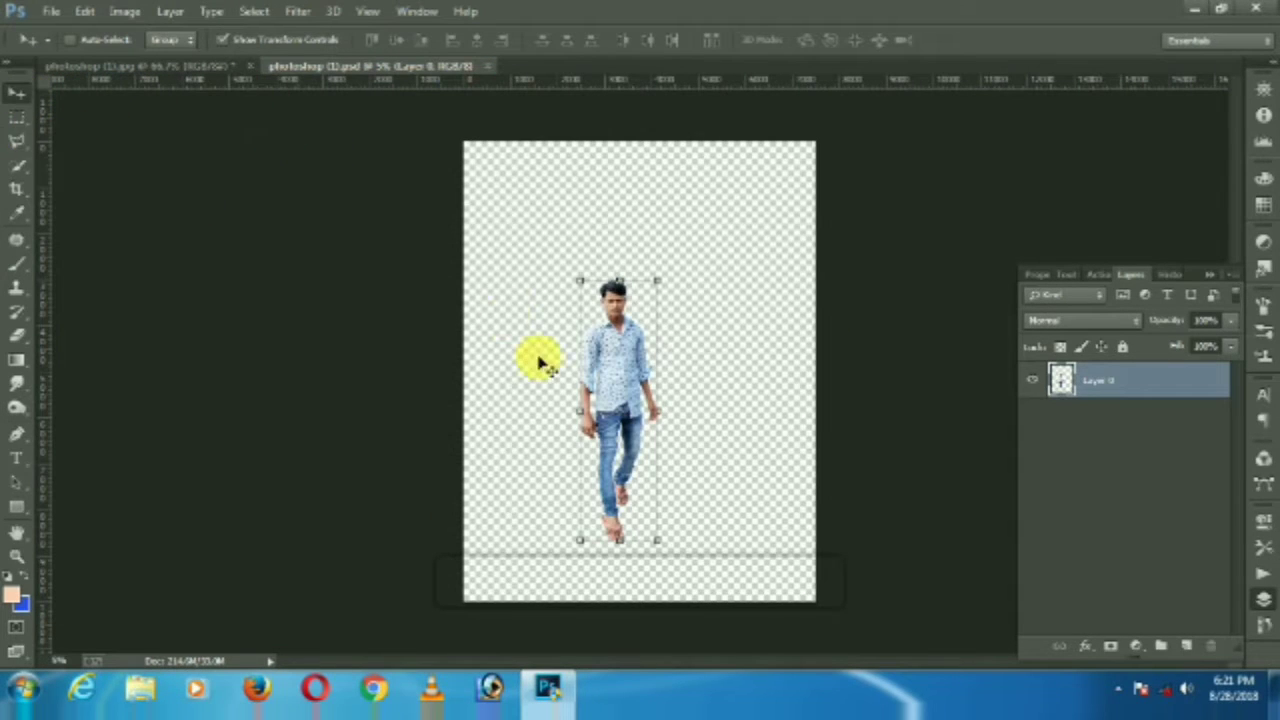
Move the man onto the background, scale him down and centre him lower in the frame.
mouse_move(590, 370)
mouse_down()
mouse_move(577, 449)
mouse_move(625, 305)
mouse_move(663, 366)
mouse_move(620, 309)
mouse_move(626, 372)
mouse_up()
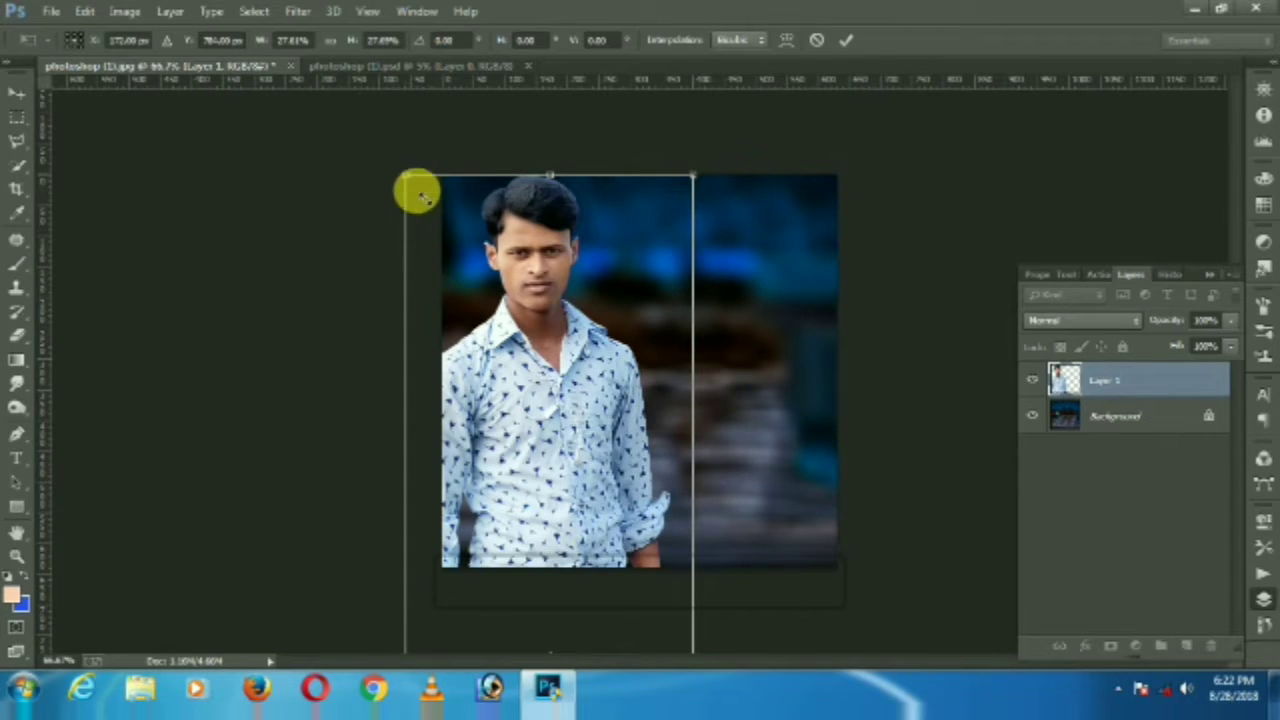
drag(418, 195, 457, 263)
mouse_move(586, 386)
mouse_down()
mouse_move(577, 366)
mouse_move(566, 385)
mouse_up()
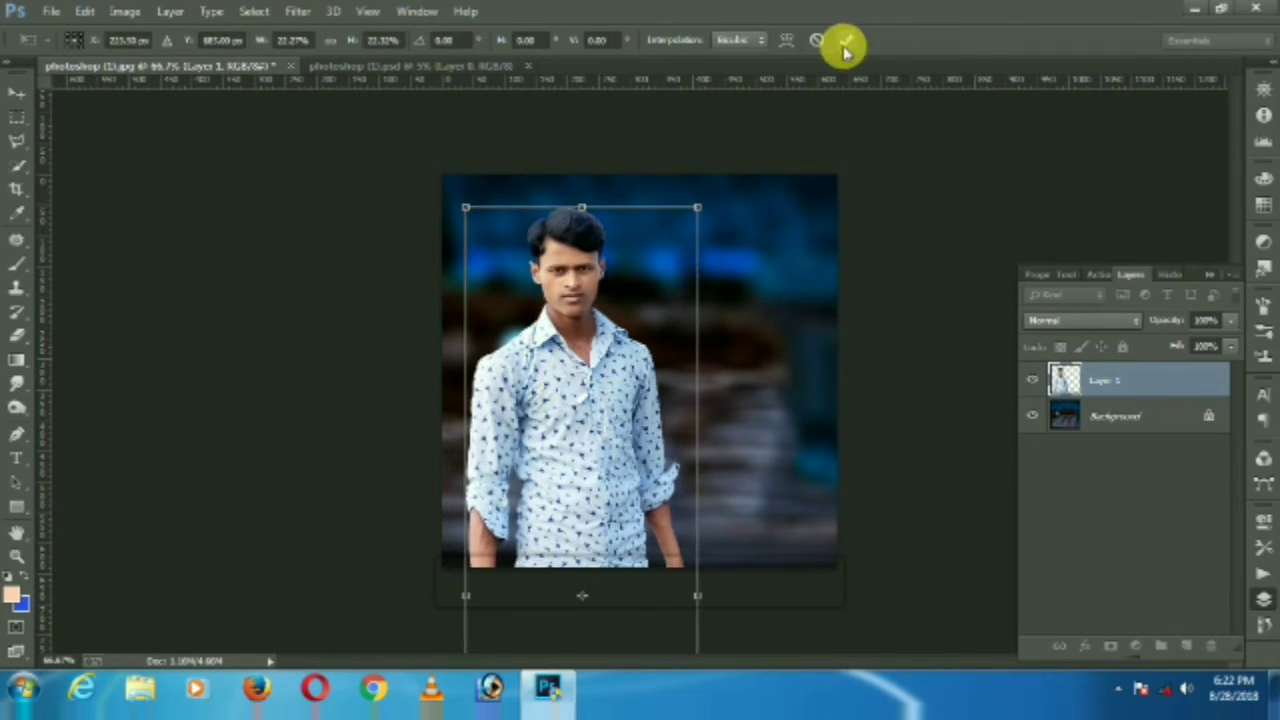
double_click(562, 522)
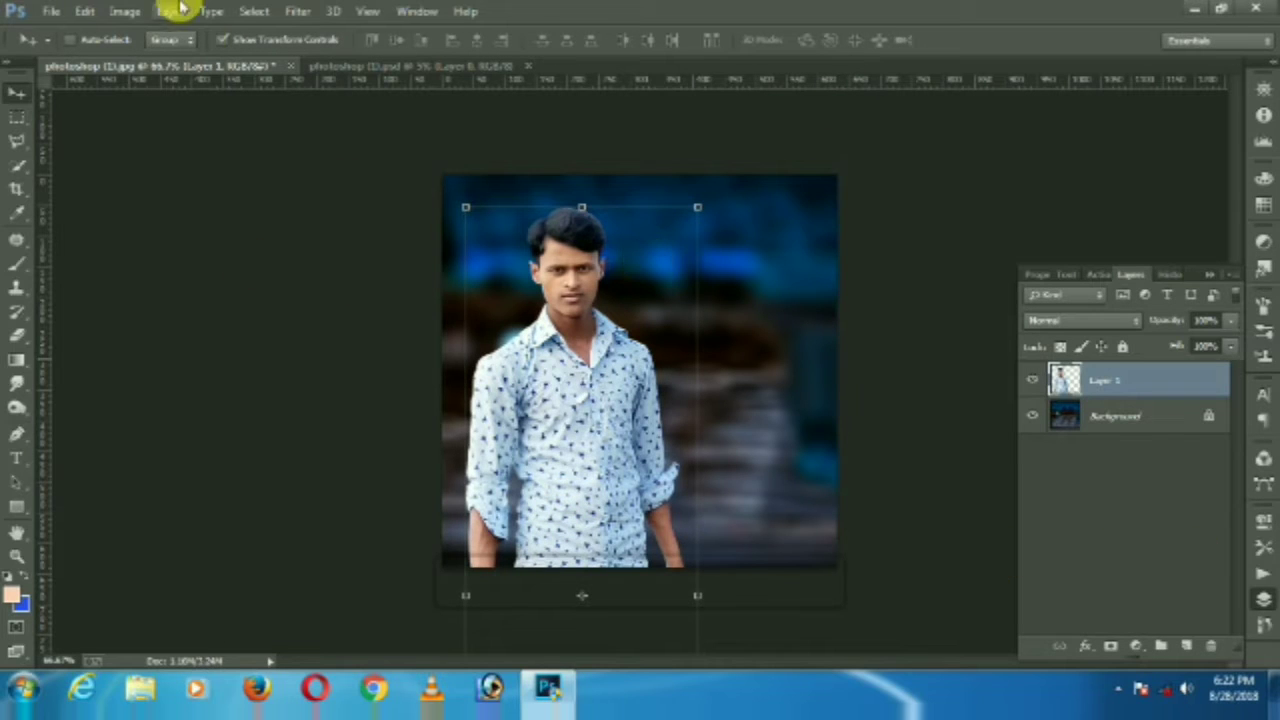
Apply Selective Color to the man's layer, adjusting Black for Reds, Yellows and Blacks.
click(136, 16)
mouse_move(153, 58)
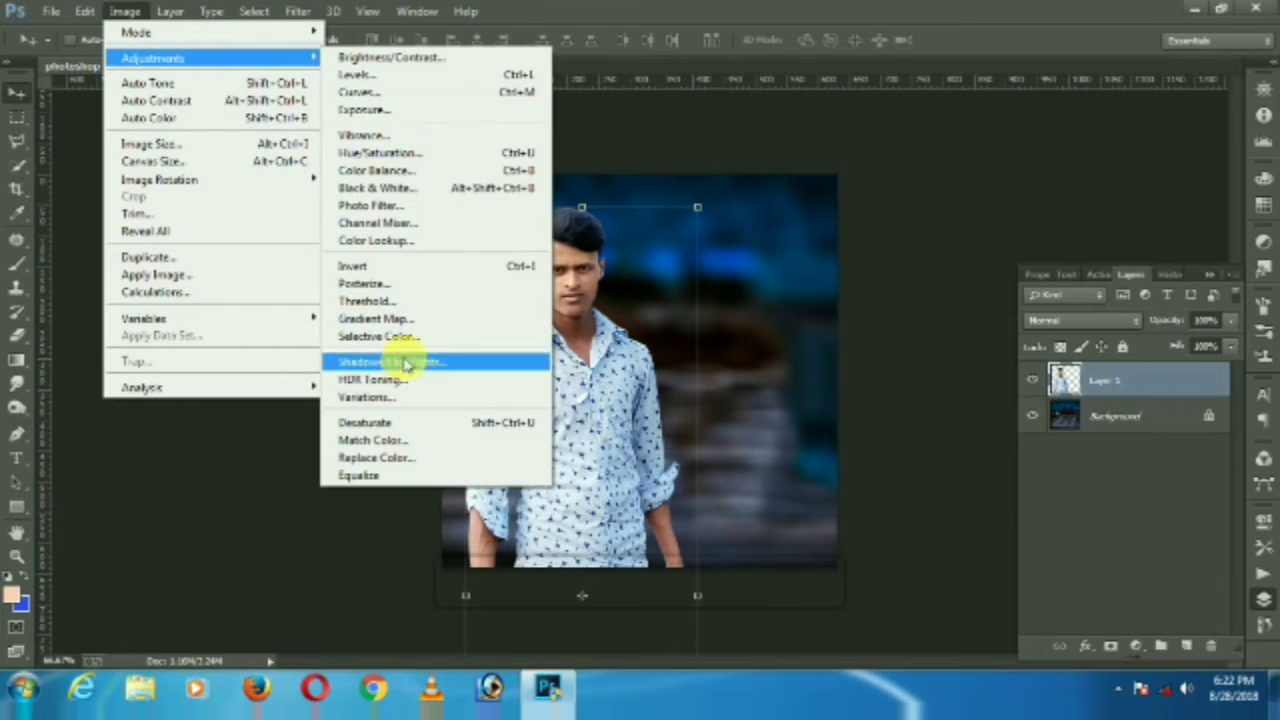
click(430, 338)
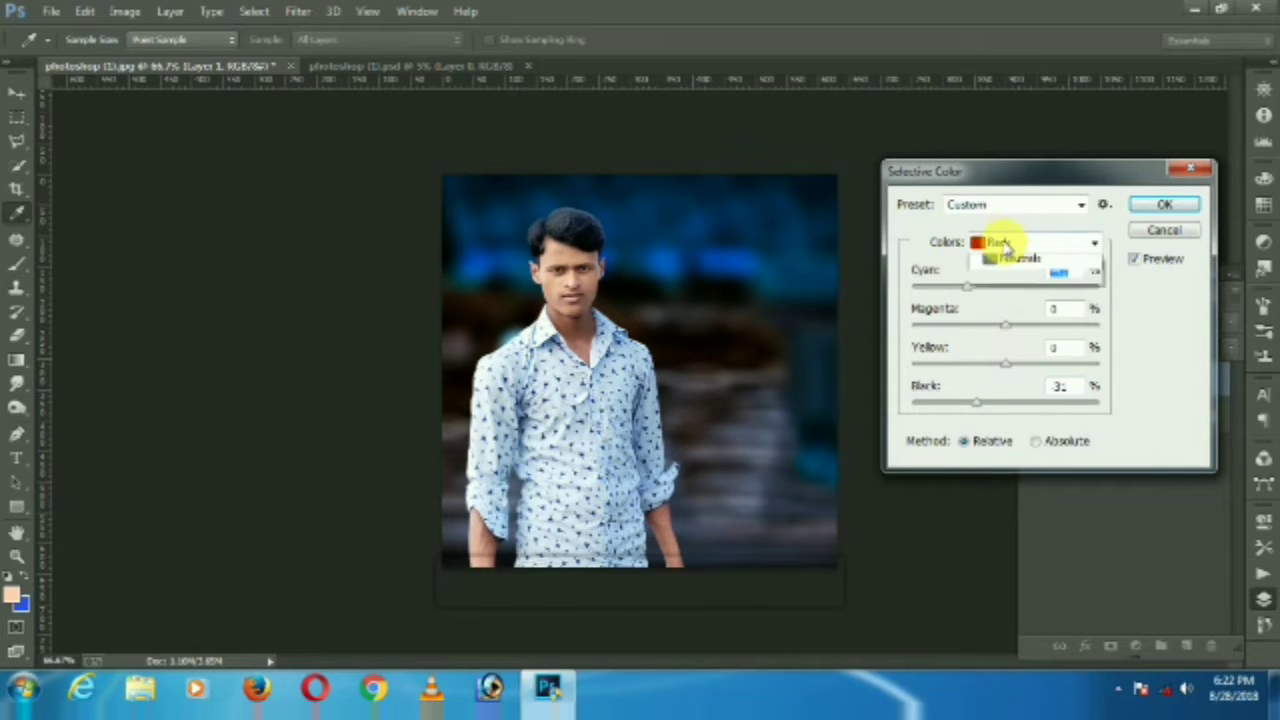
click(1010, 264)
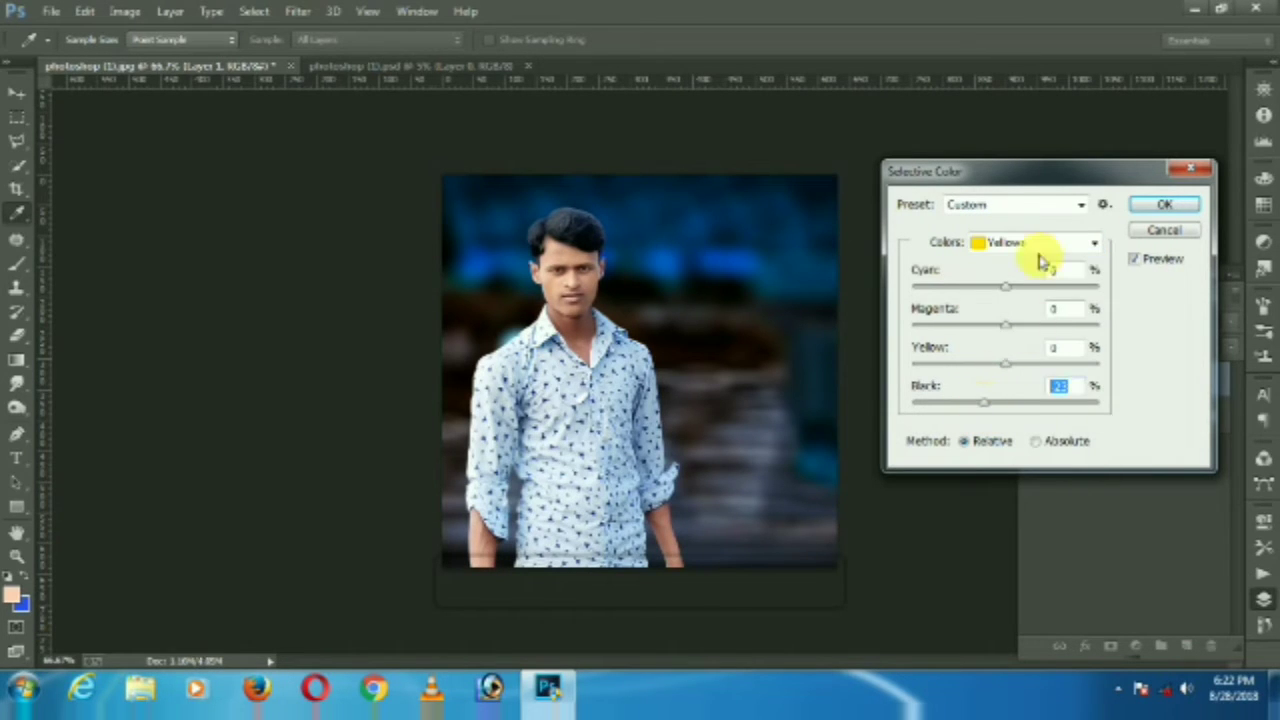
click(1038, 245)
click(1012, 404)
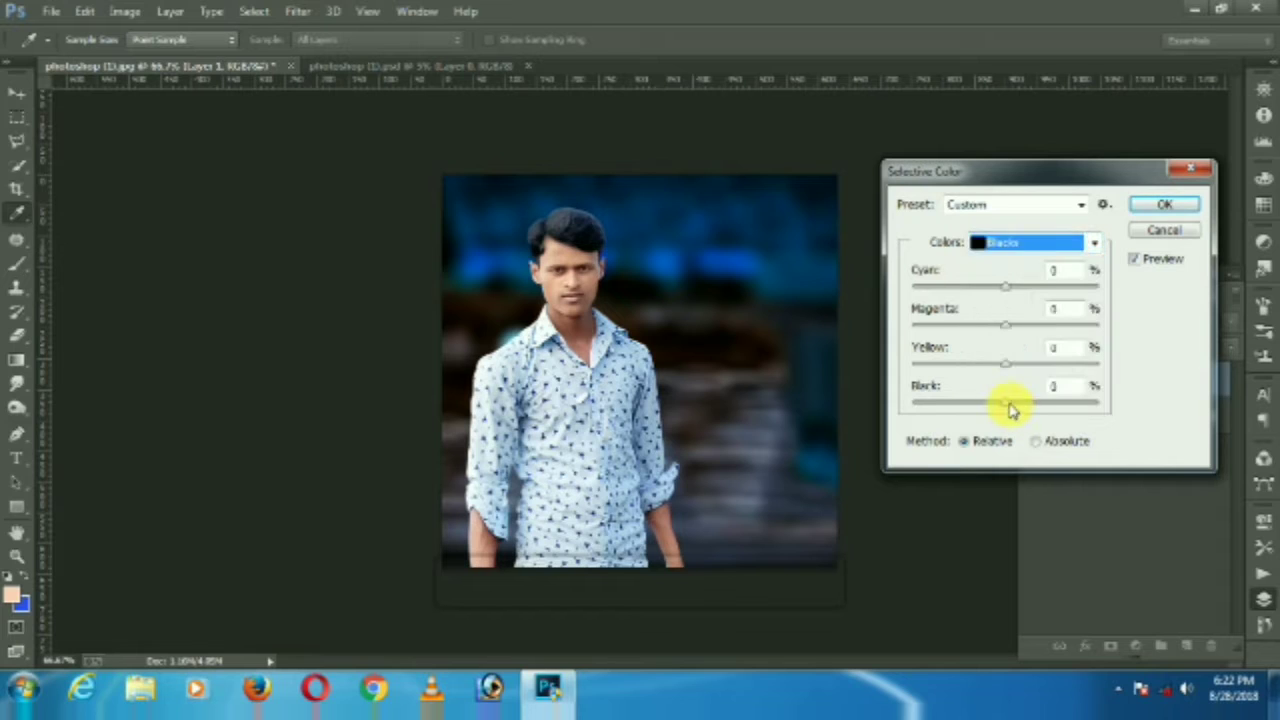
click(1150, 206)
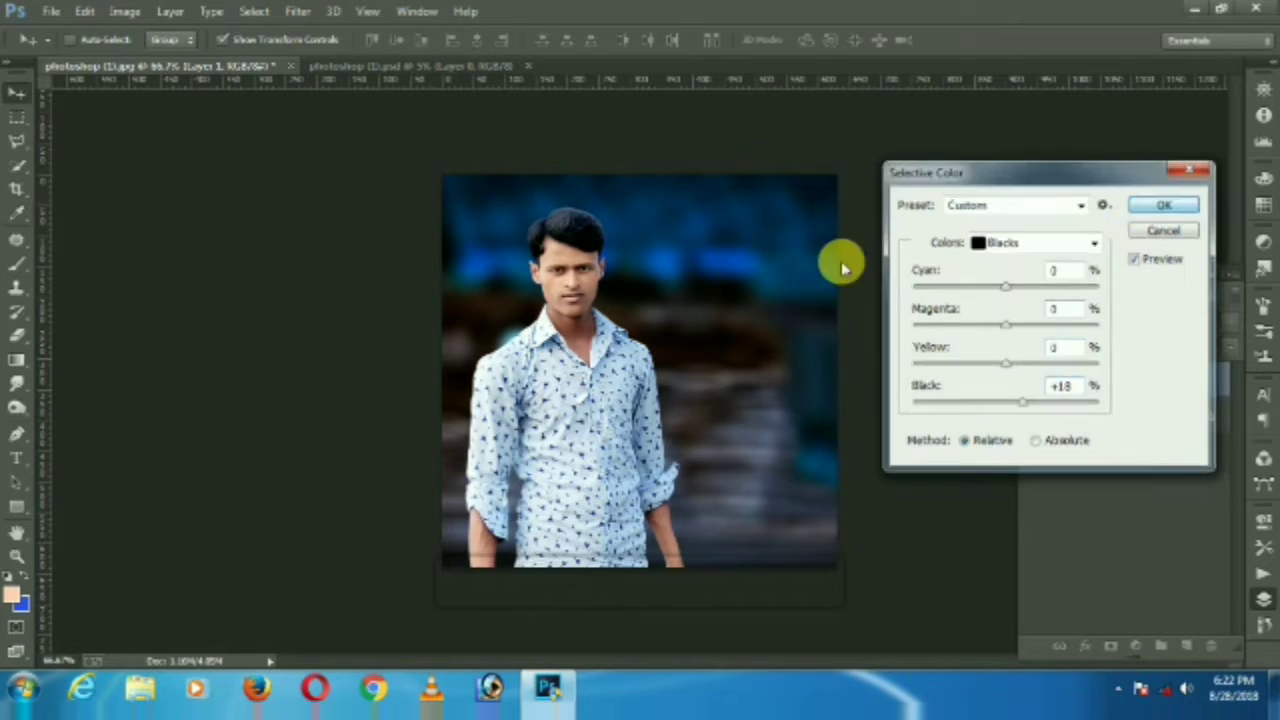
click(297, 12)
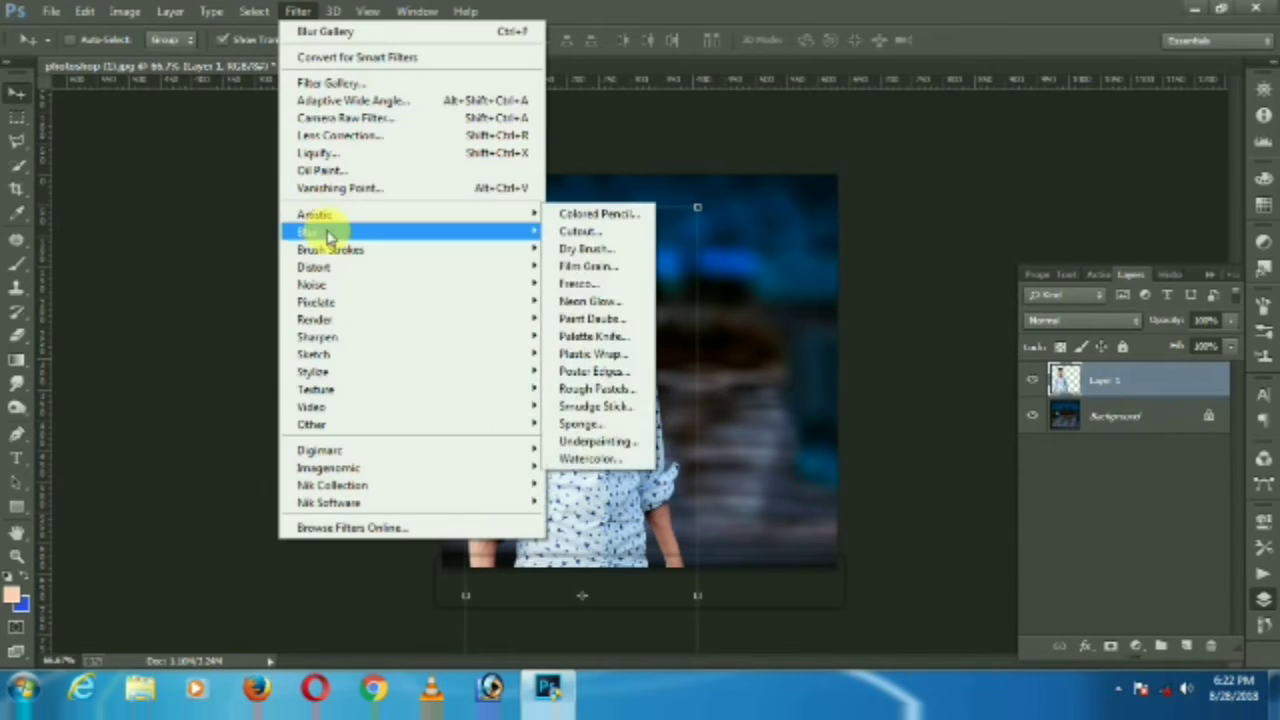
Open the Camera Raw Filter on the man's layer and boost Vibrance.
click(342, 119)
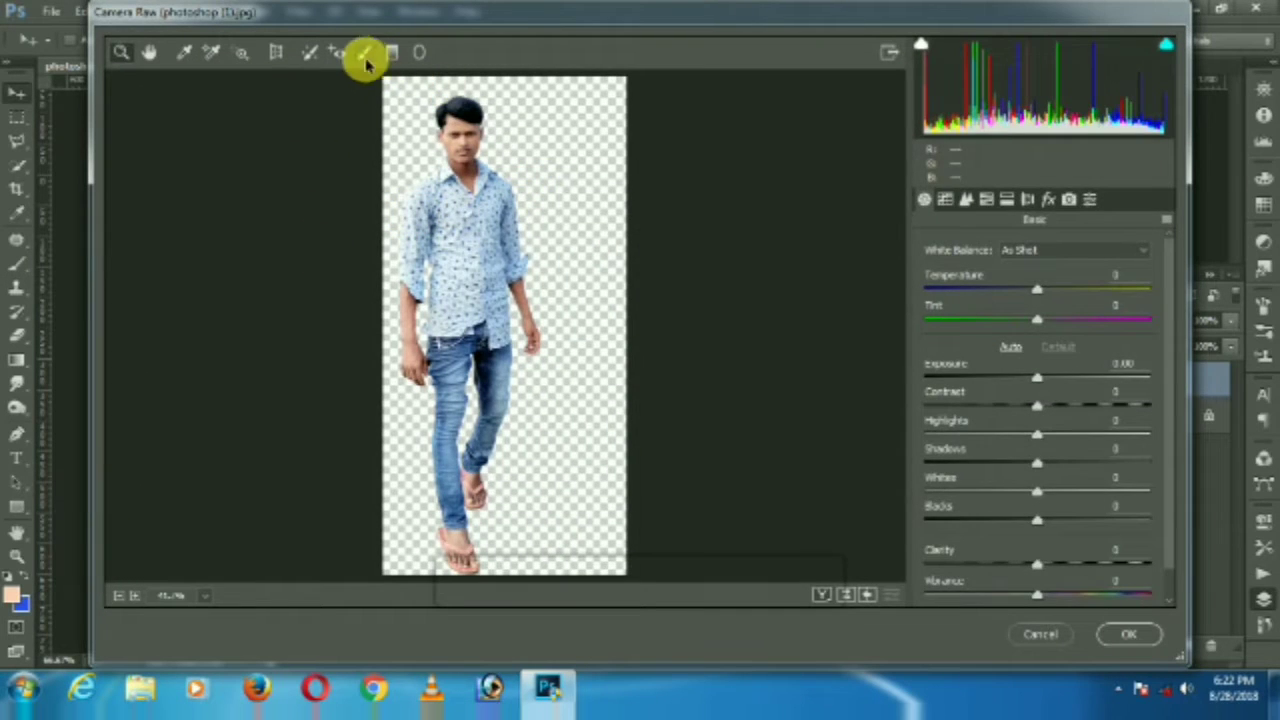
click(366, 55)
click(473, 133)
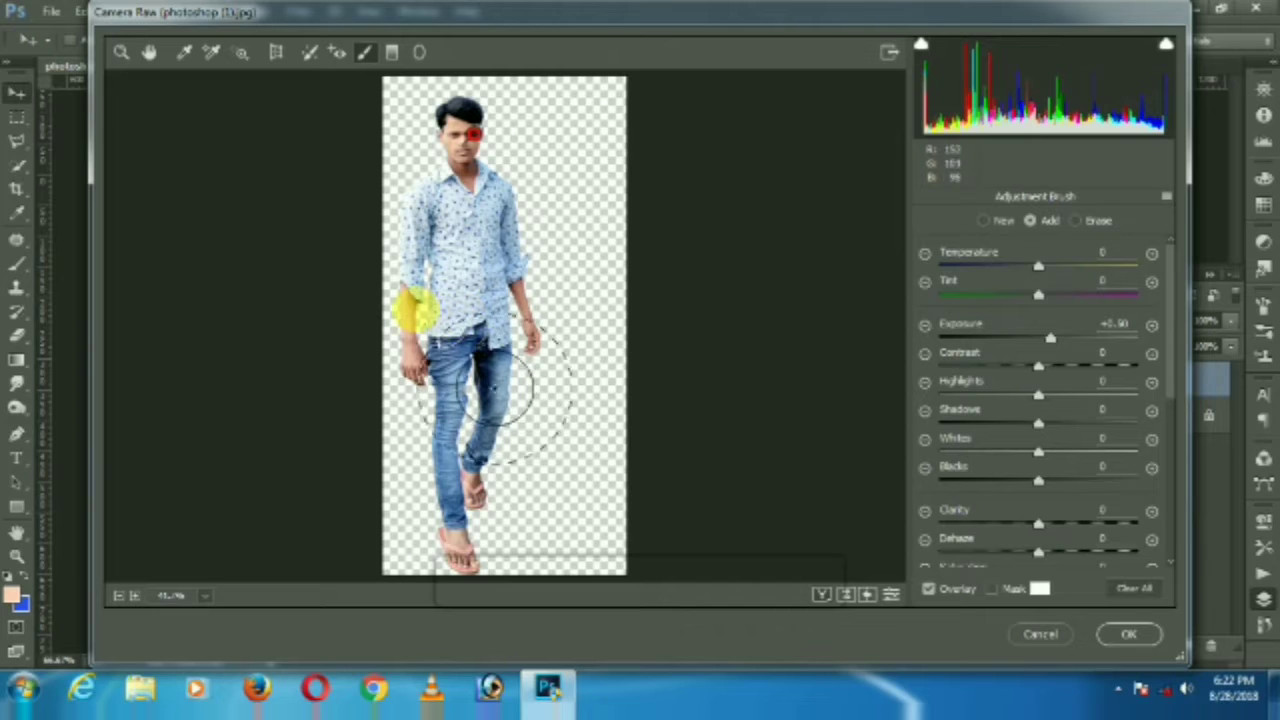
click(1118, 636)
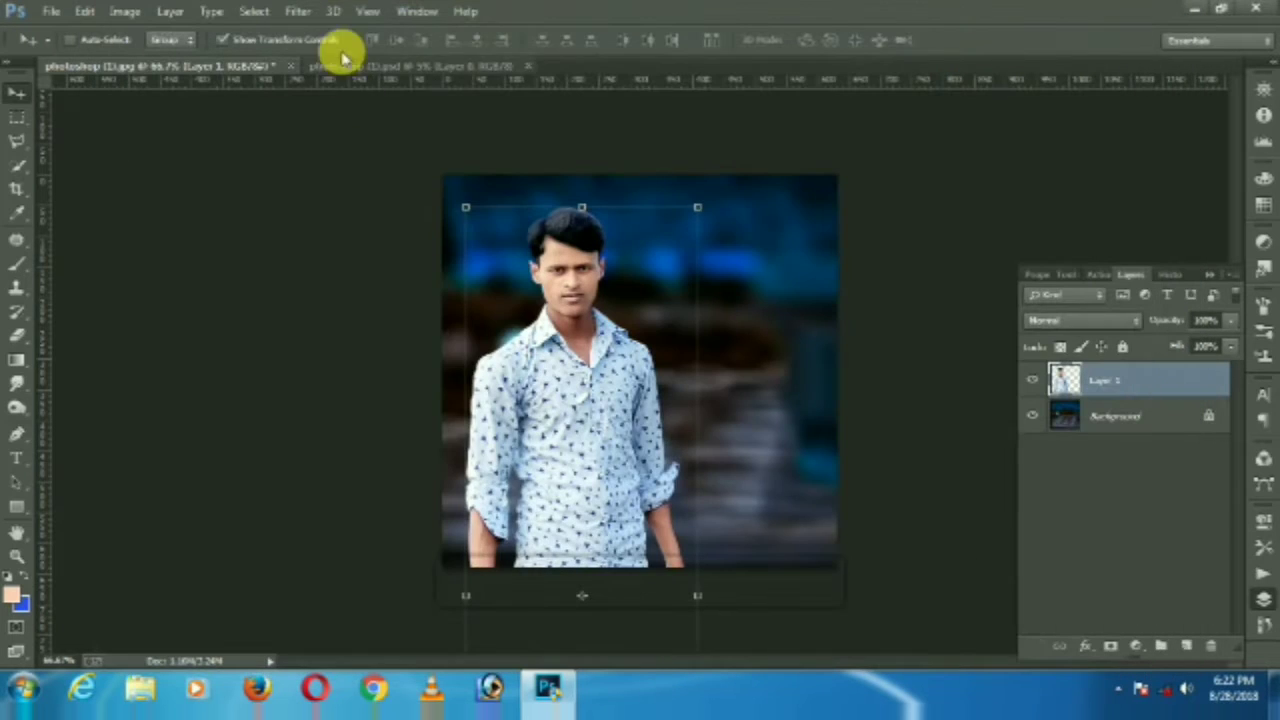
click(298, 11)
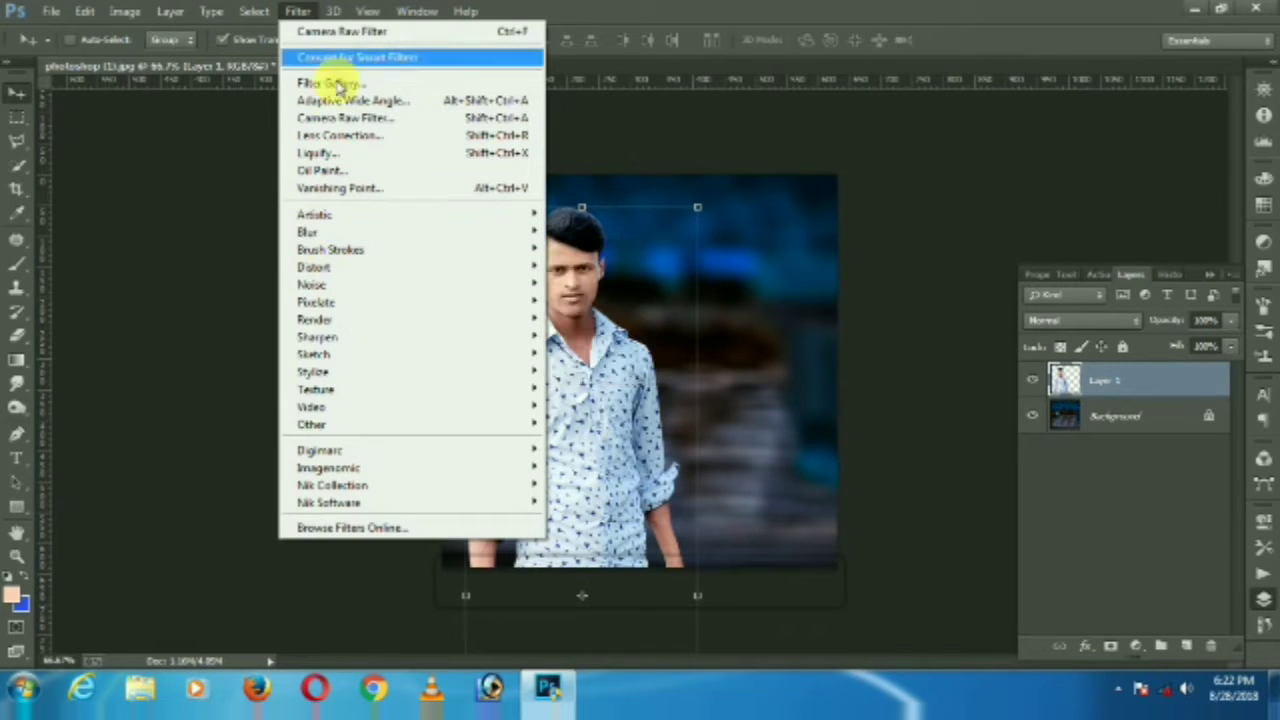
click(345, 57)
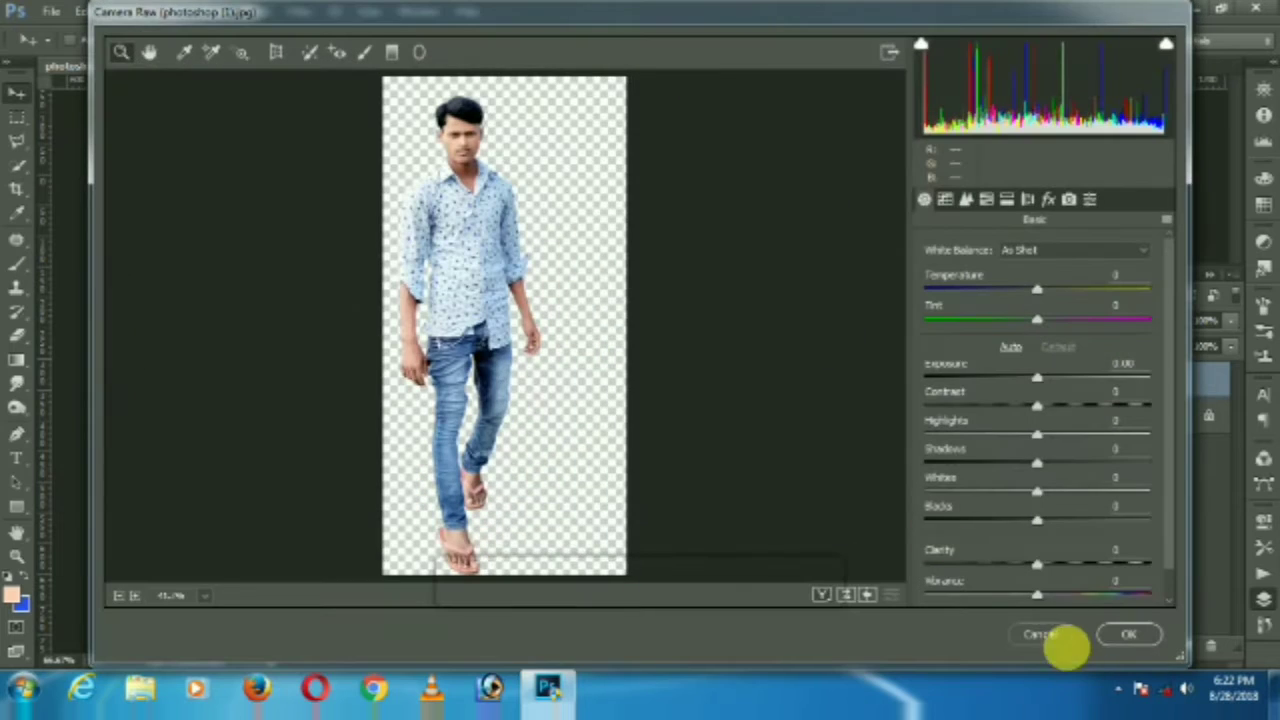
mouse_move(1038, 598)
mouse_down()
mouse_move(1143, 594)
mouse_move(1113, 598)
mouse_up()
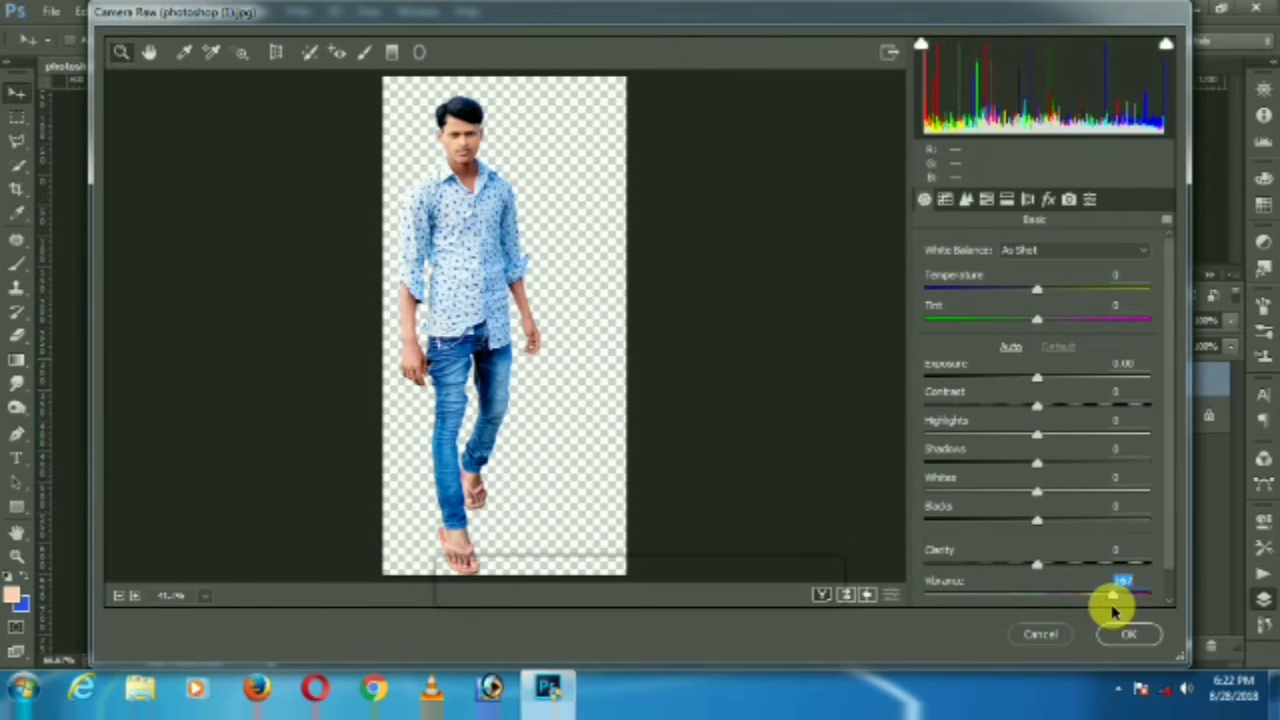
Adjust orange and green luminance, boost blue saturation and shift hues in HSL.
click(988, 201)
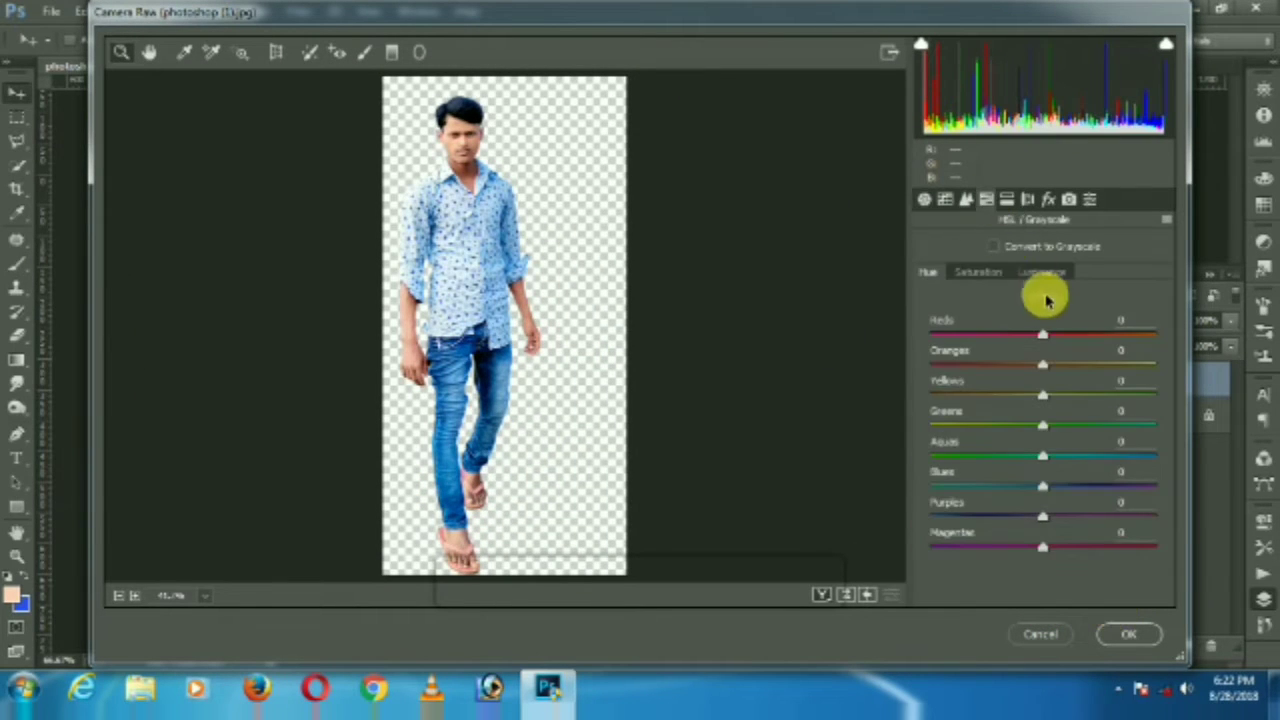
click(1042, 276)
click(1056, 365)
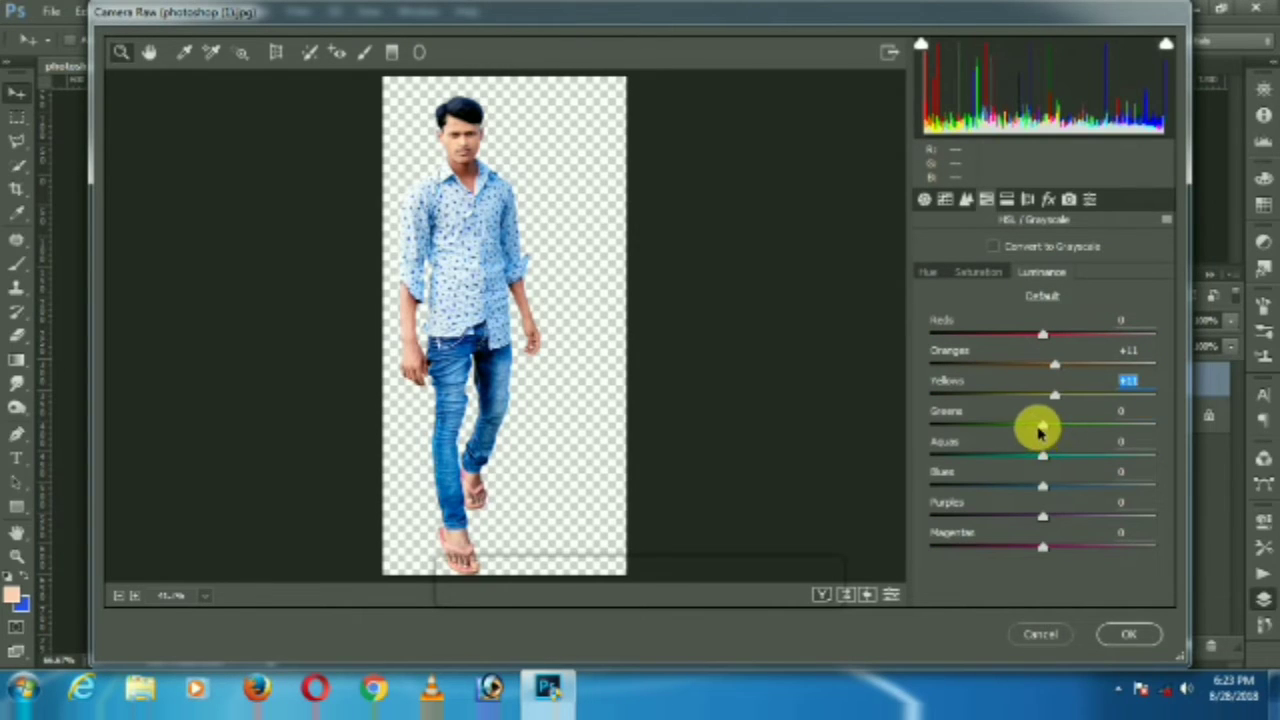
drag(1041, 428, 1035, 428)
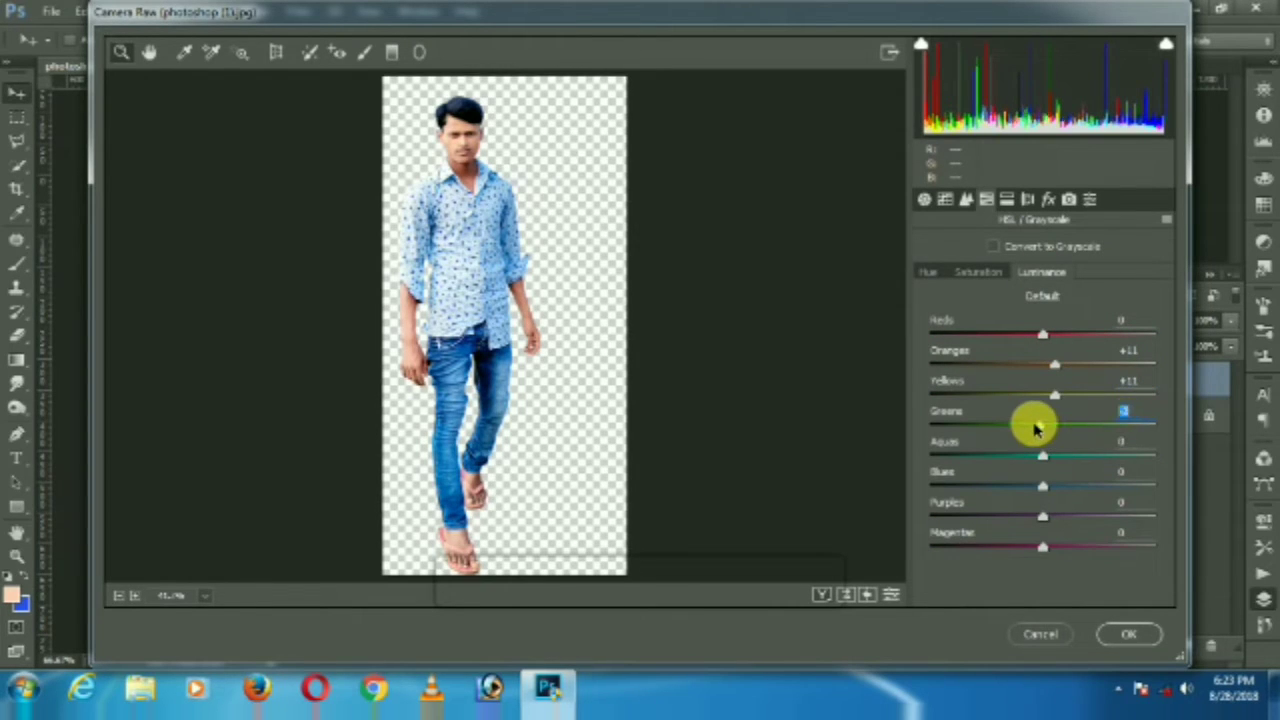
click(986, 276)
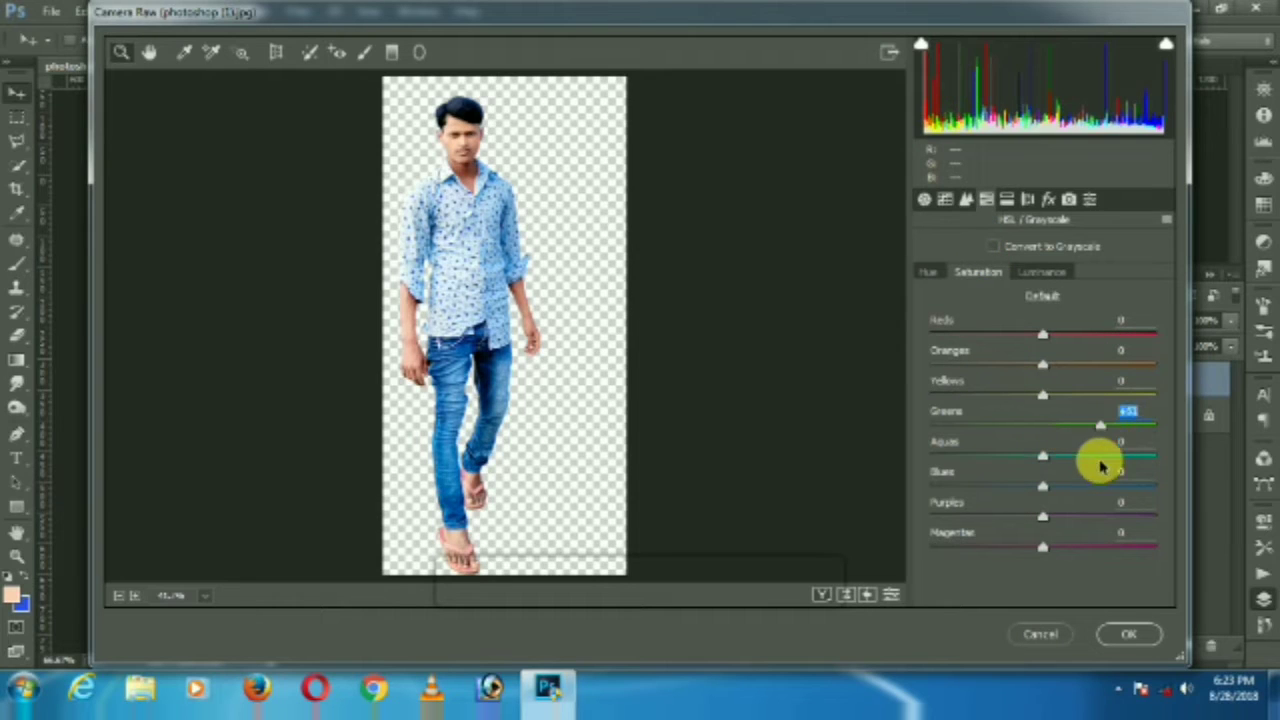
click(1100, 487)
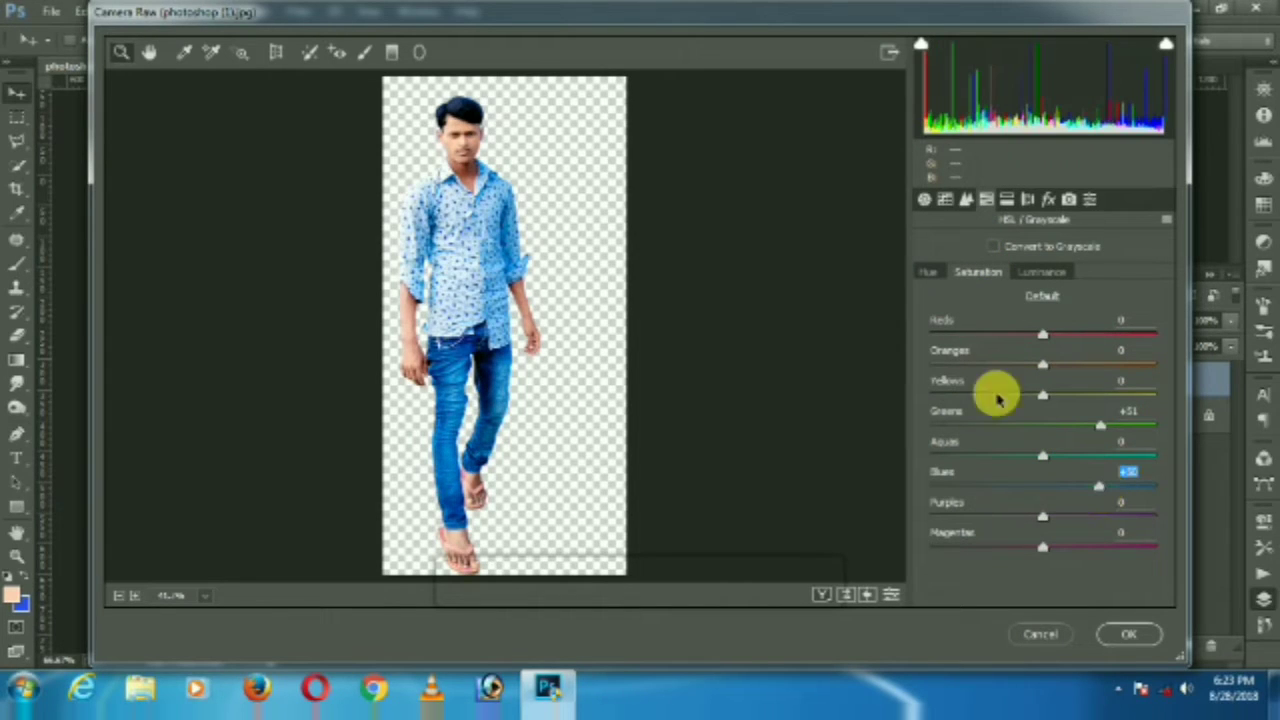
click(932, 273)
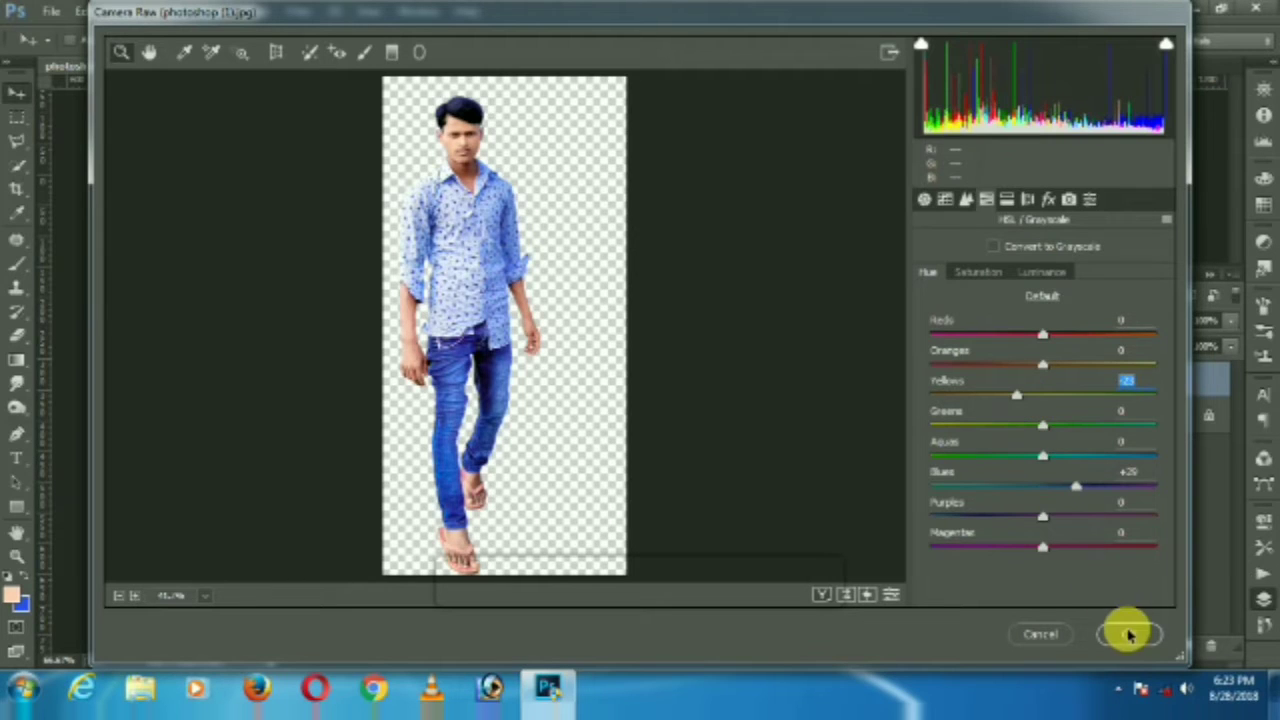
click(1128, 634)
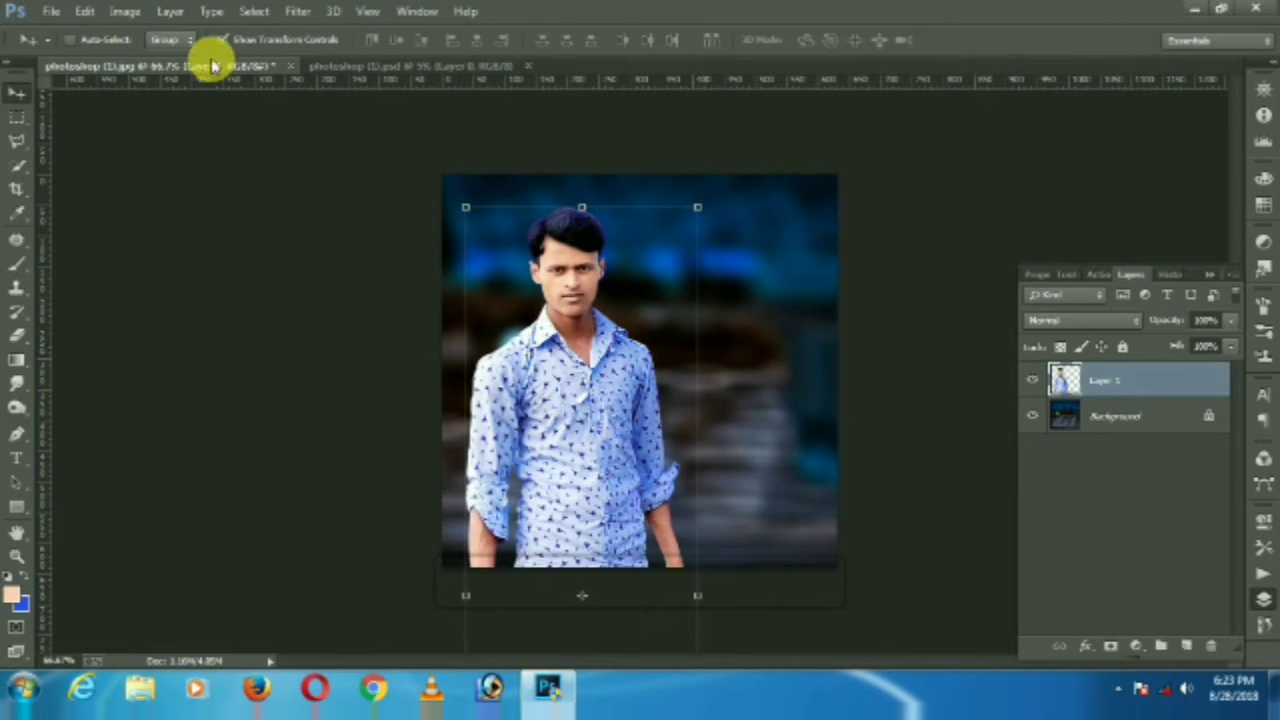
Apply a second Selective Color pass adjusting Black in the Yellows and Blacks ranges.
click(125, 12)
mouse_move(153, 58)
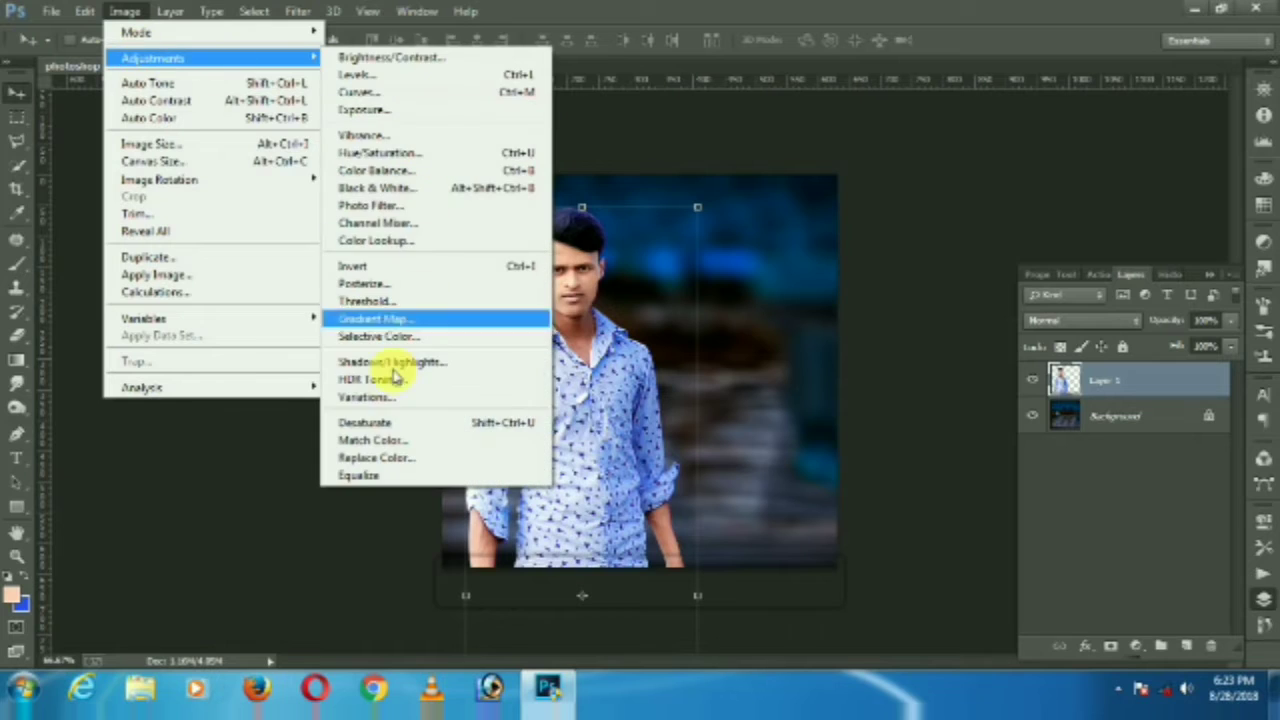
click(380, 337)
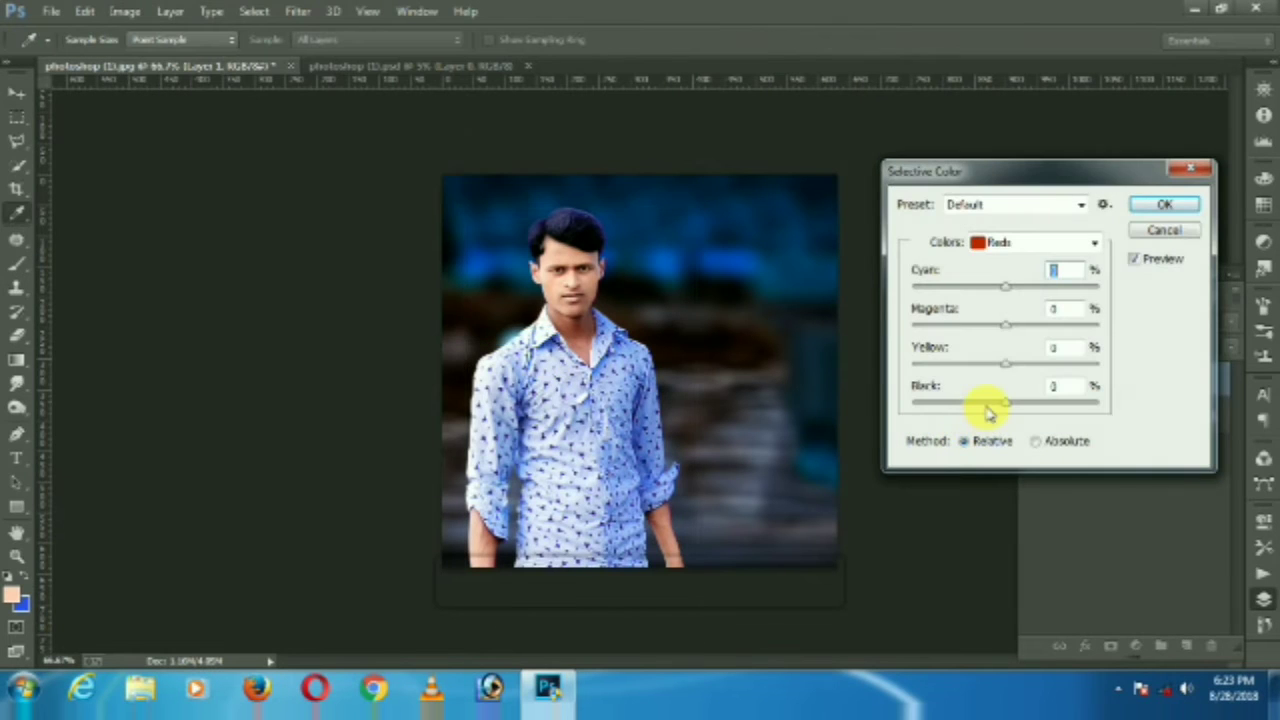
click(1035, 242)
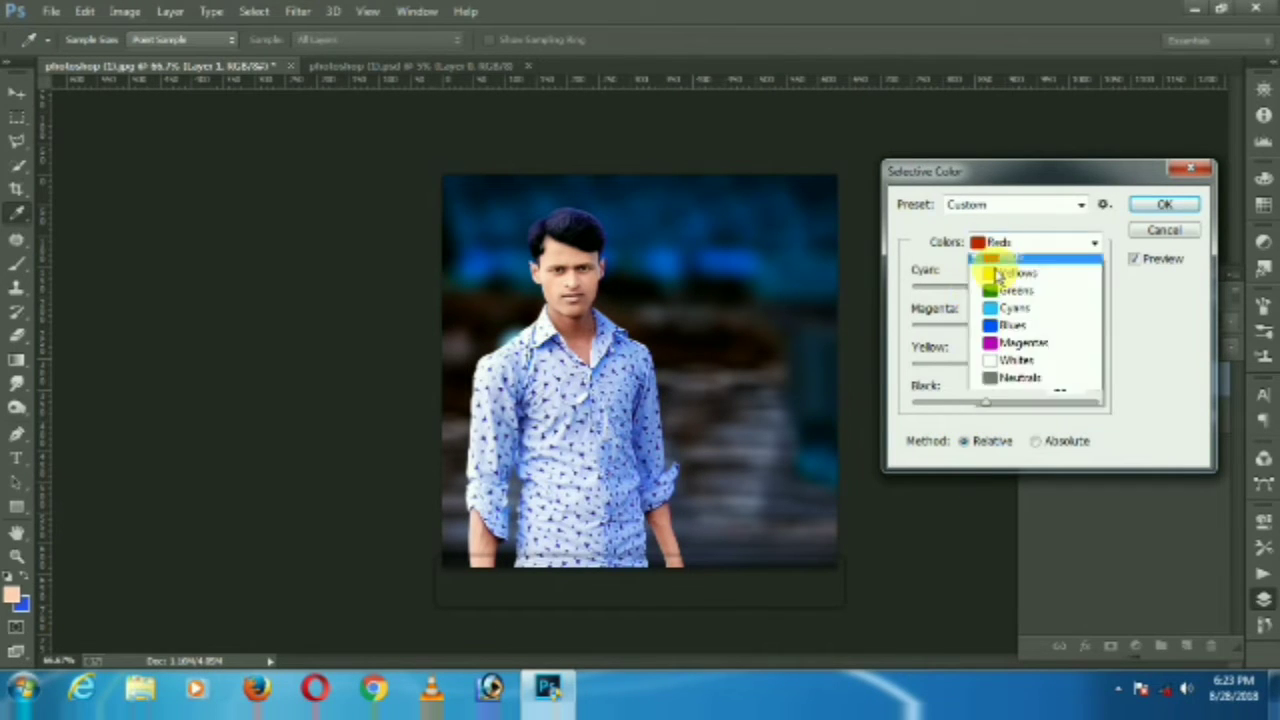
click(1000, 272)
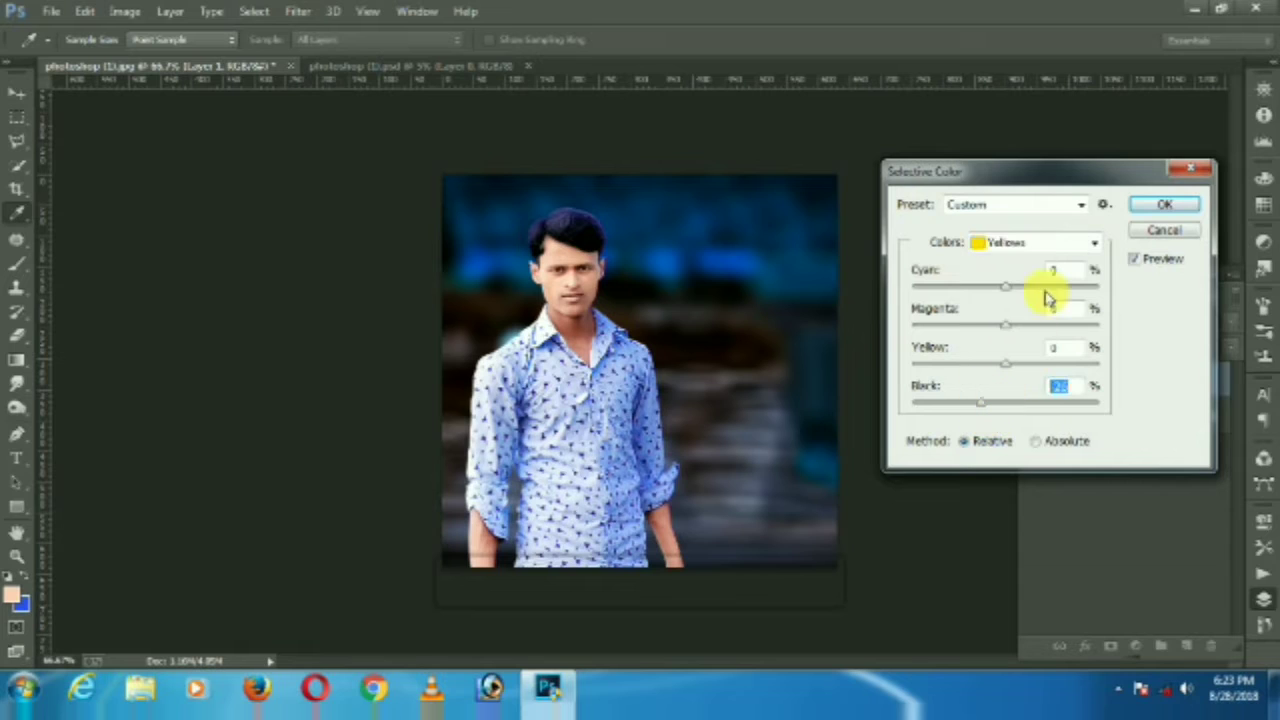
click(1030, 243)
click(1020, 403)
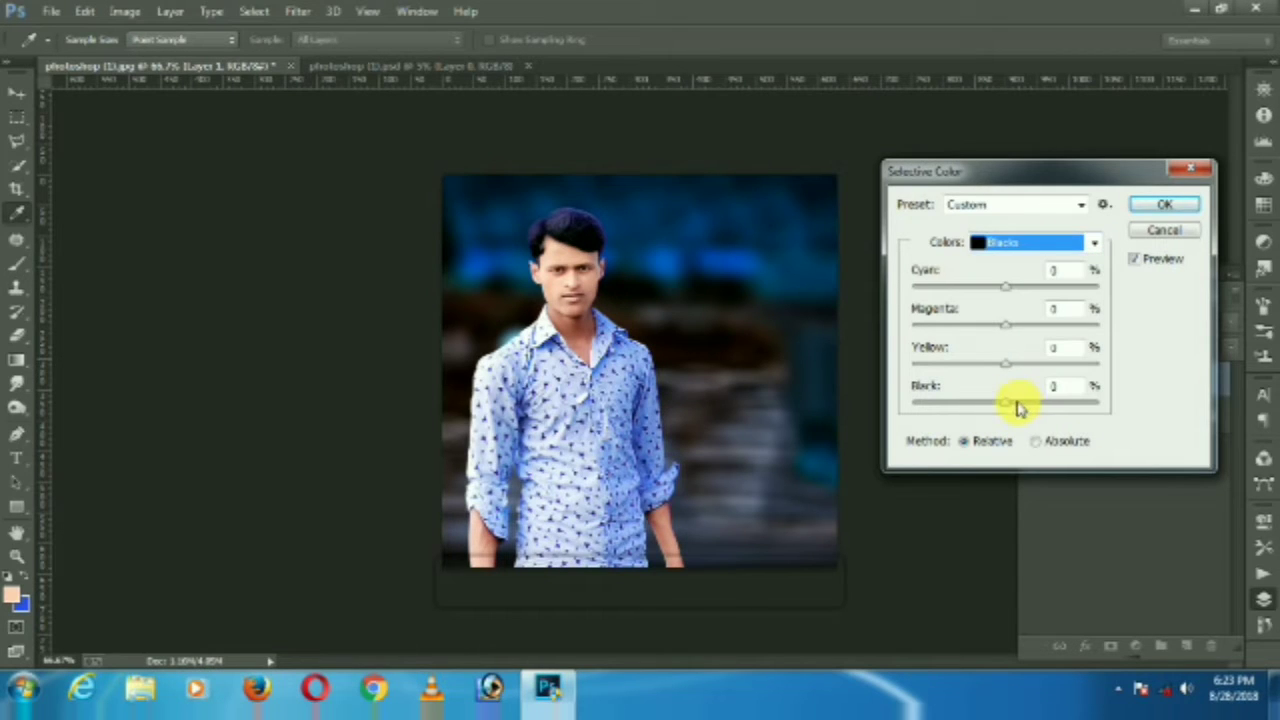
click(1165, 206)
click(297, 11)
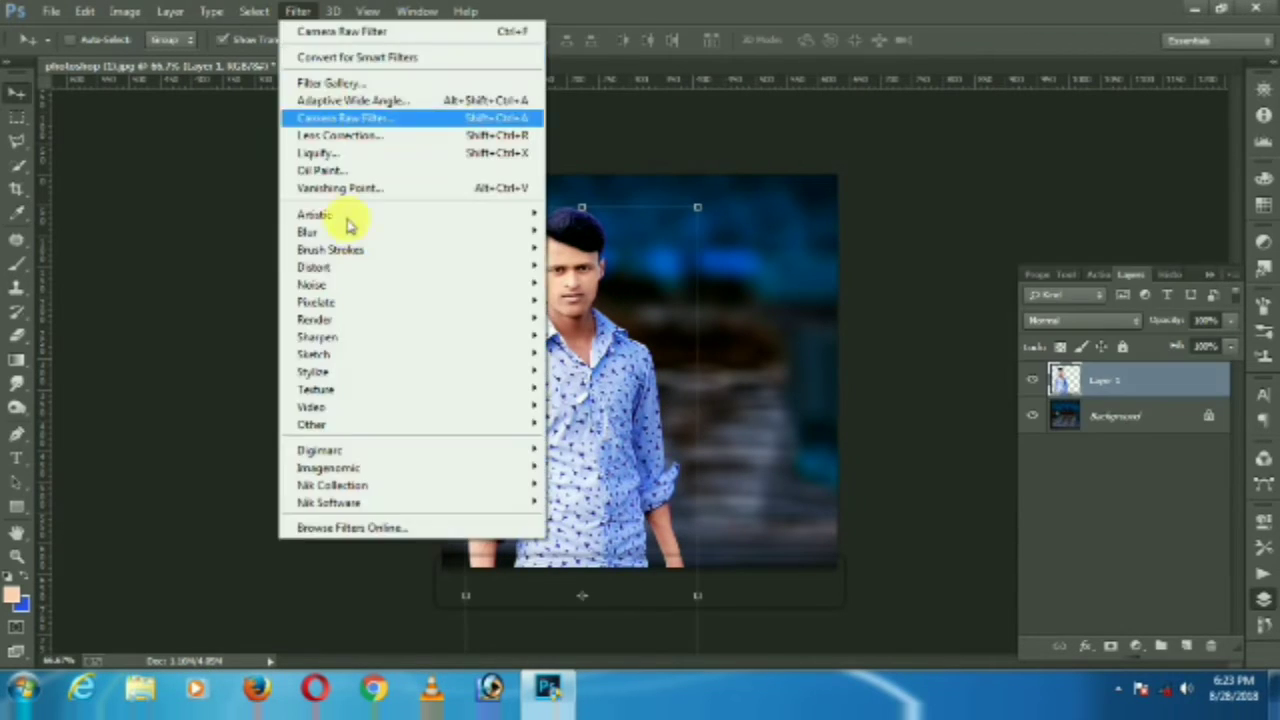
mouse_move(328, 467)
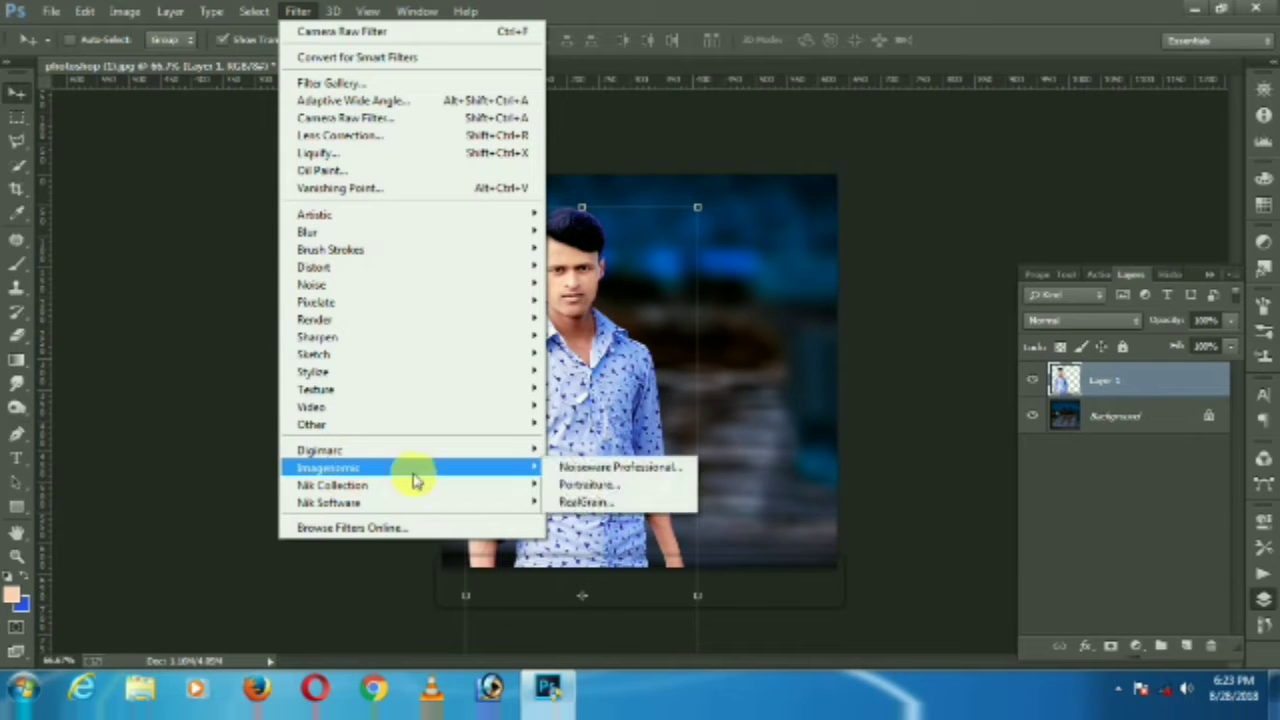
Run Noiseware Professional noise reduction and Portraiture skin smoothing on the man's layer.
click(575, 466)
drag(586, 209, 620, 388)
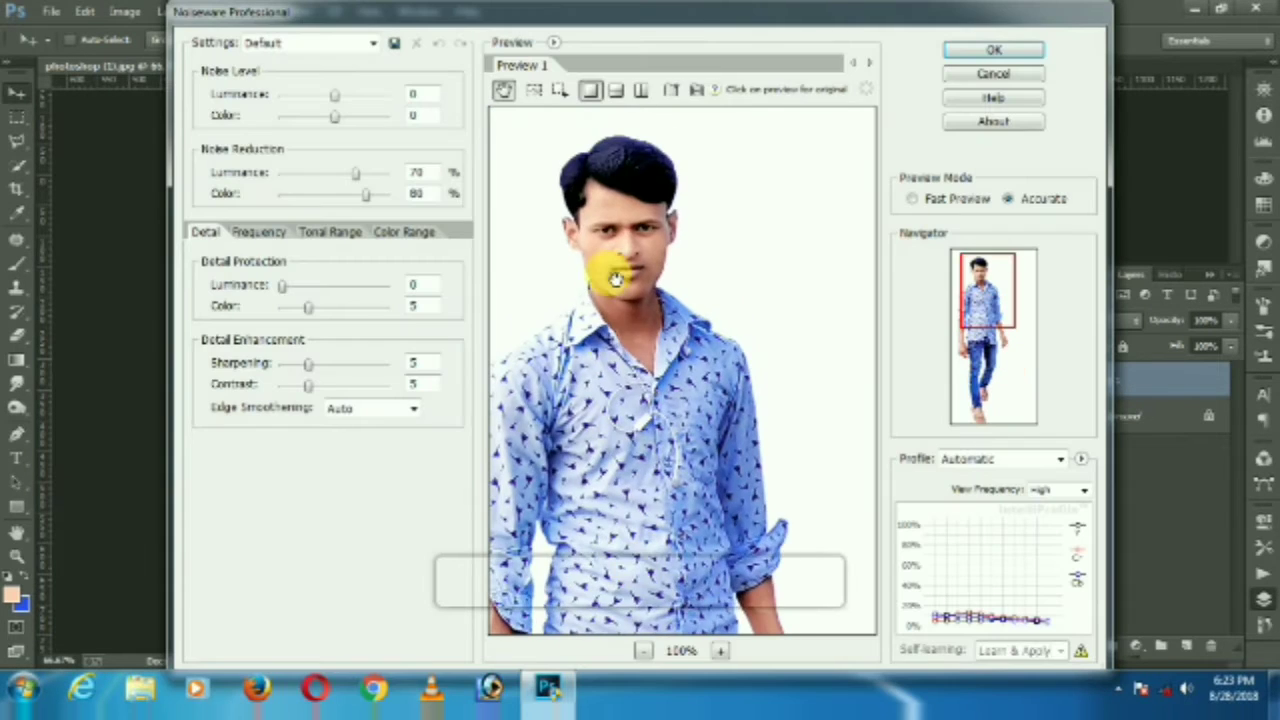
click(990, 52)
click(300, 12)
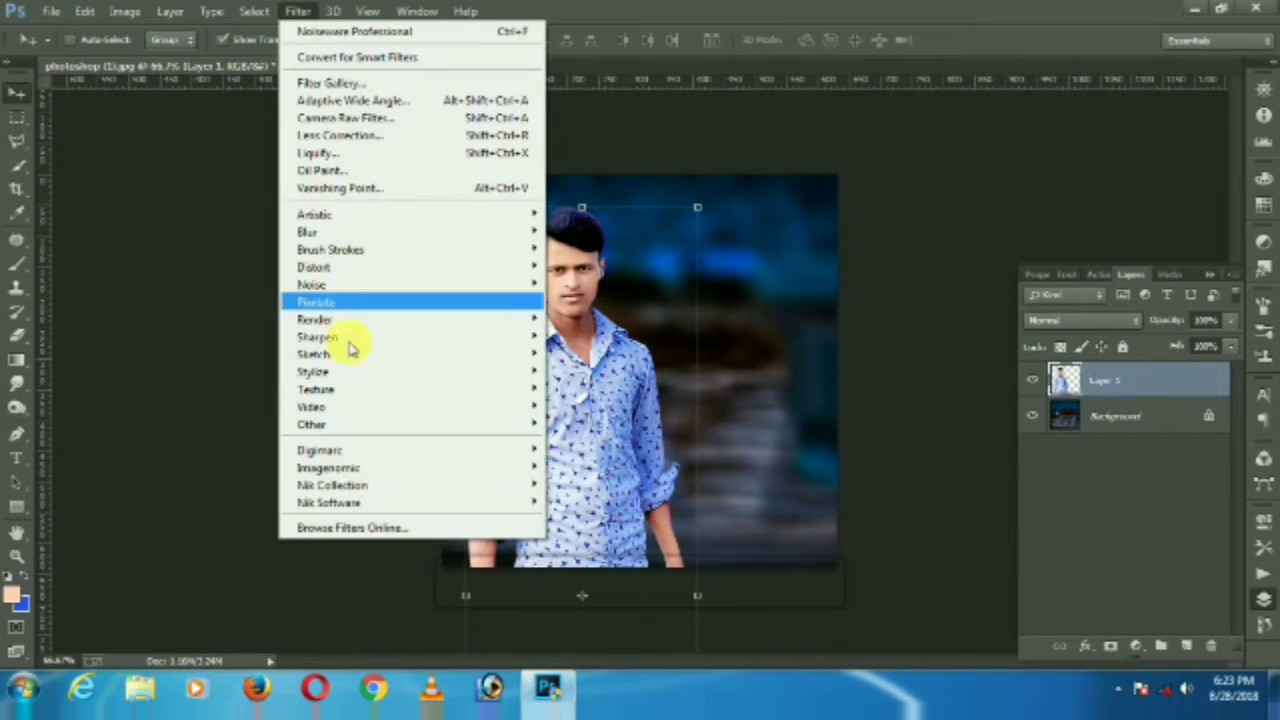
click(591, 486)
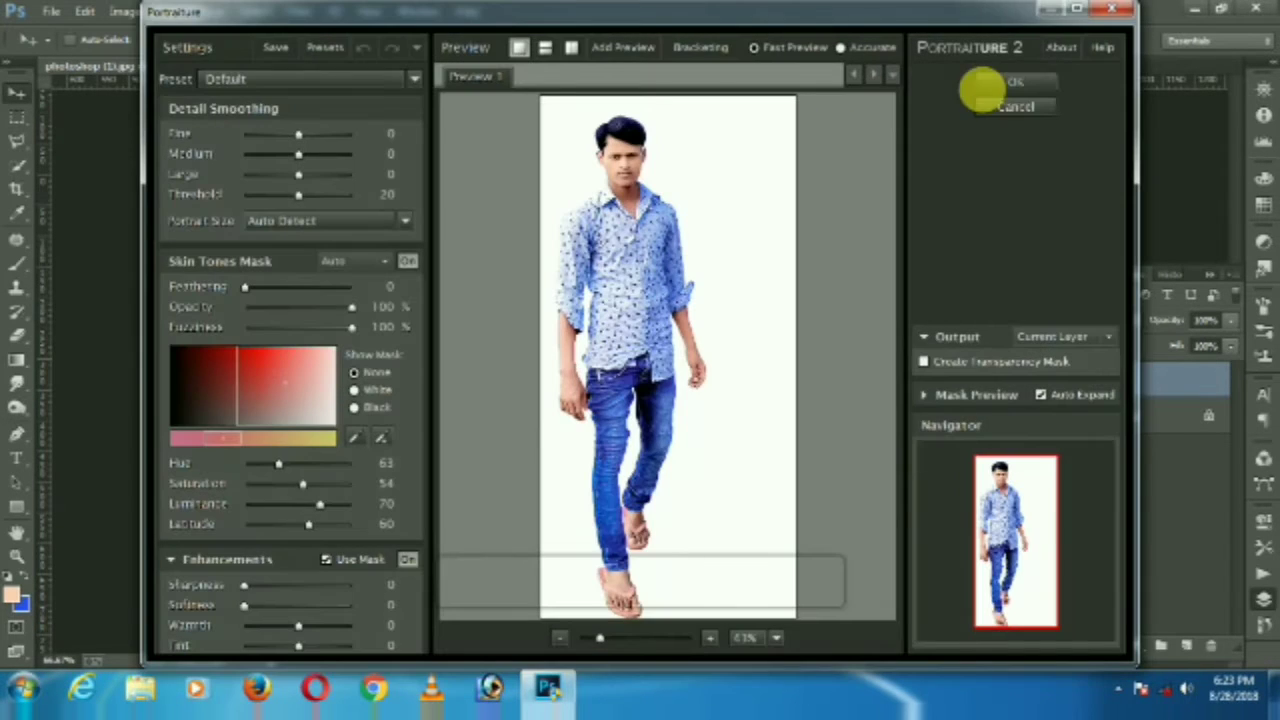
click(1005, 86)
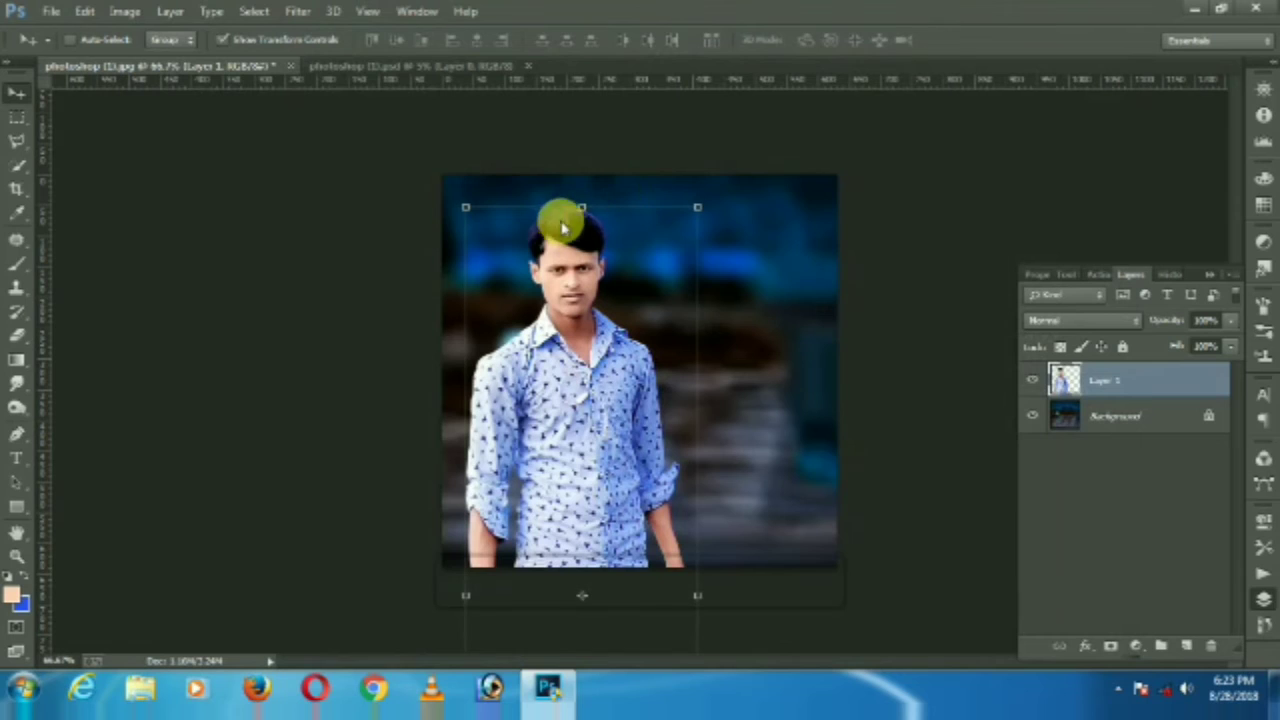
Preview the Sumi-e brush stroke effect and discard it.
click(300, 12)
click(612, 373)
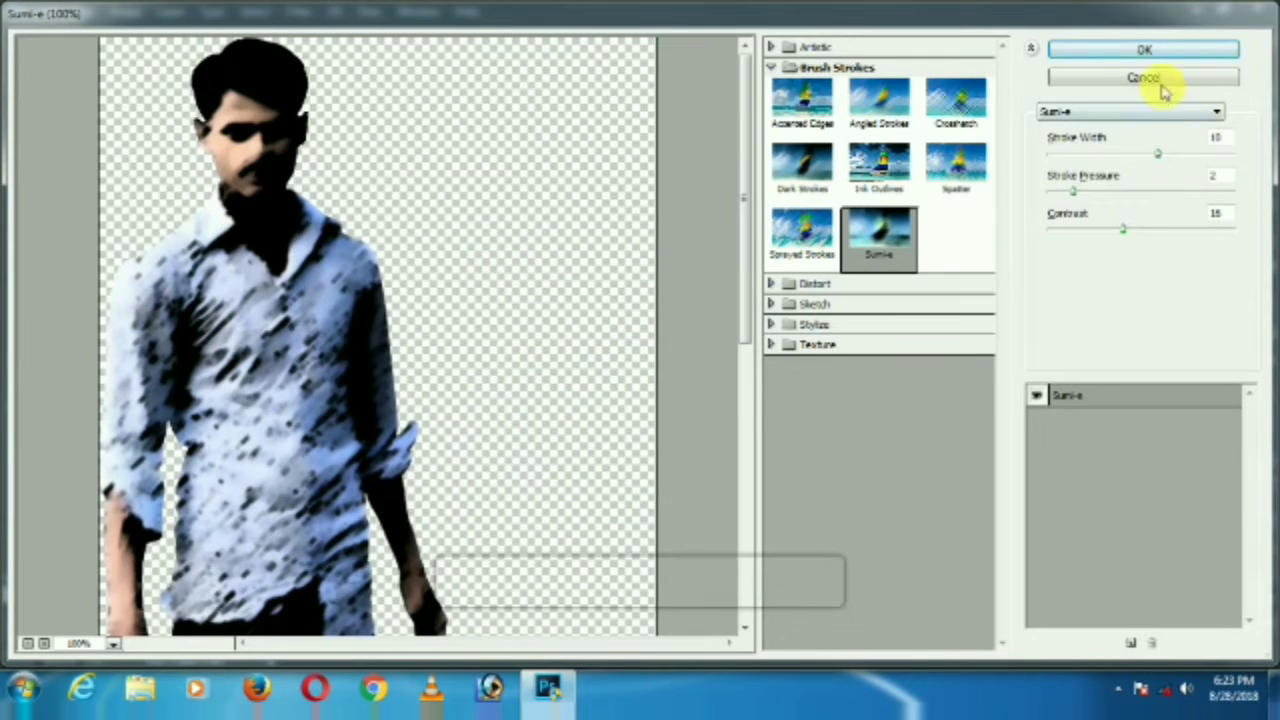
click(1163, 84)
click(296, 12)
mouse_move(410, 232)
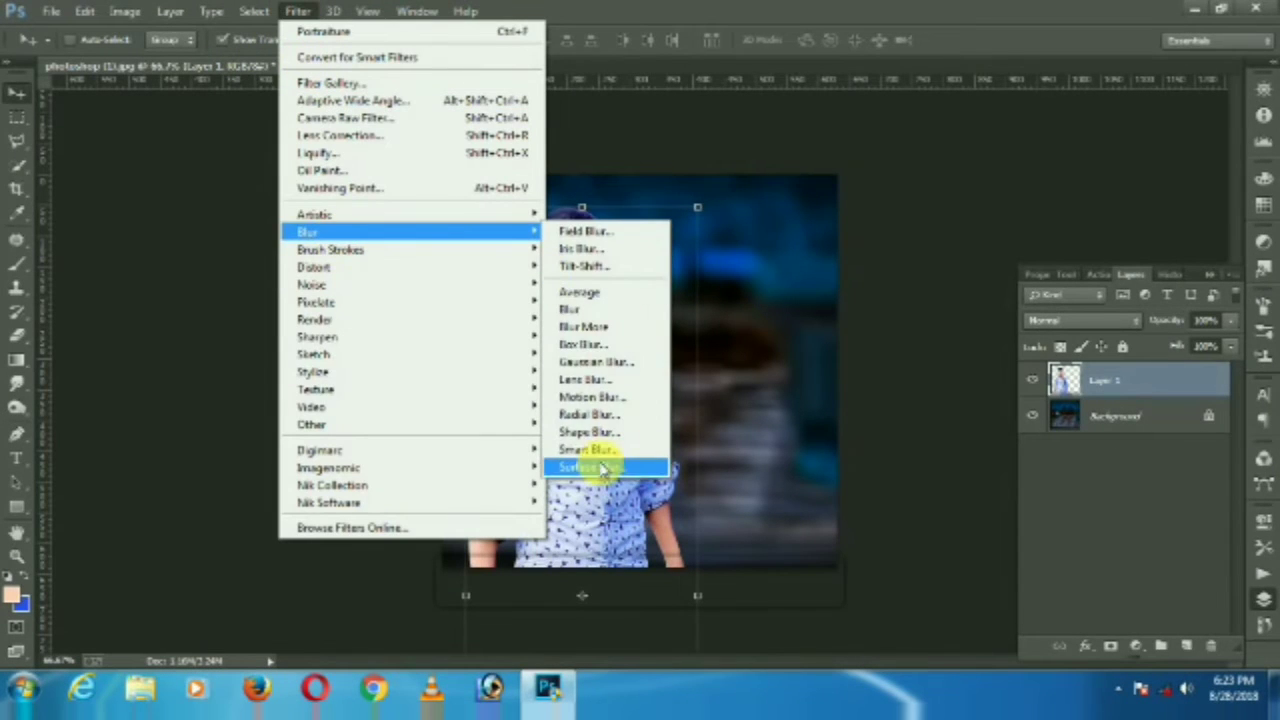
Apply Surface Blur with radius 5 px and threshold 5 levels, previewing the face.
click(600, 467)
drag(588, 130, 700, 178)
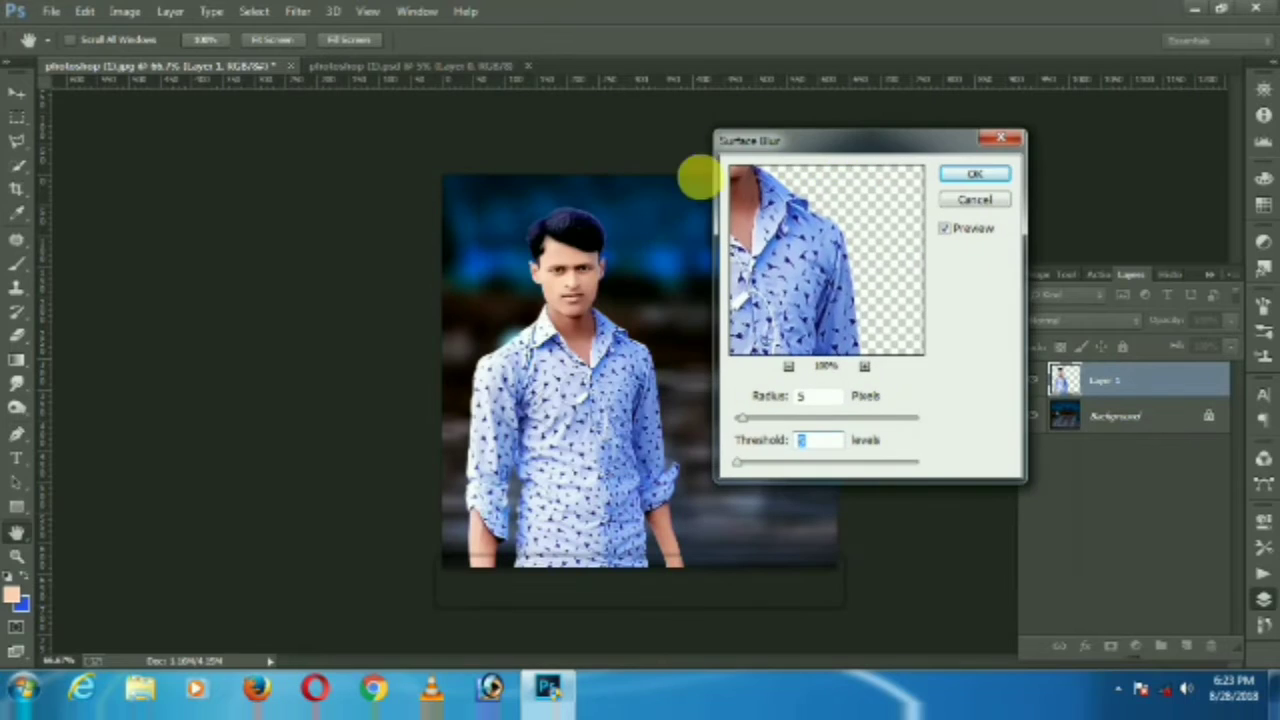
click(558, 292)
text(5)
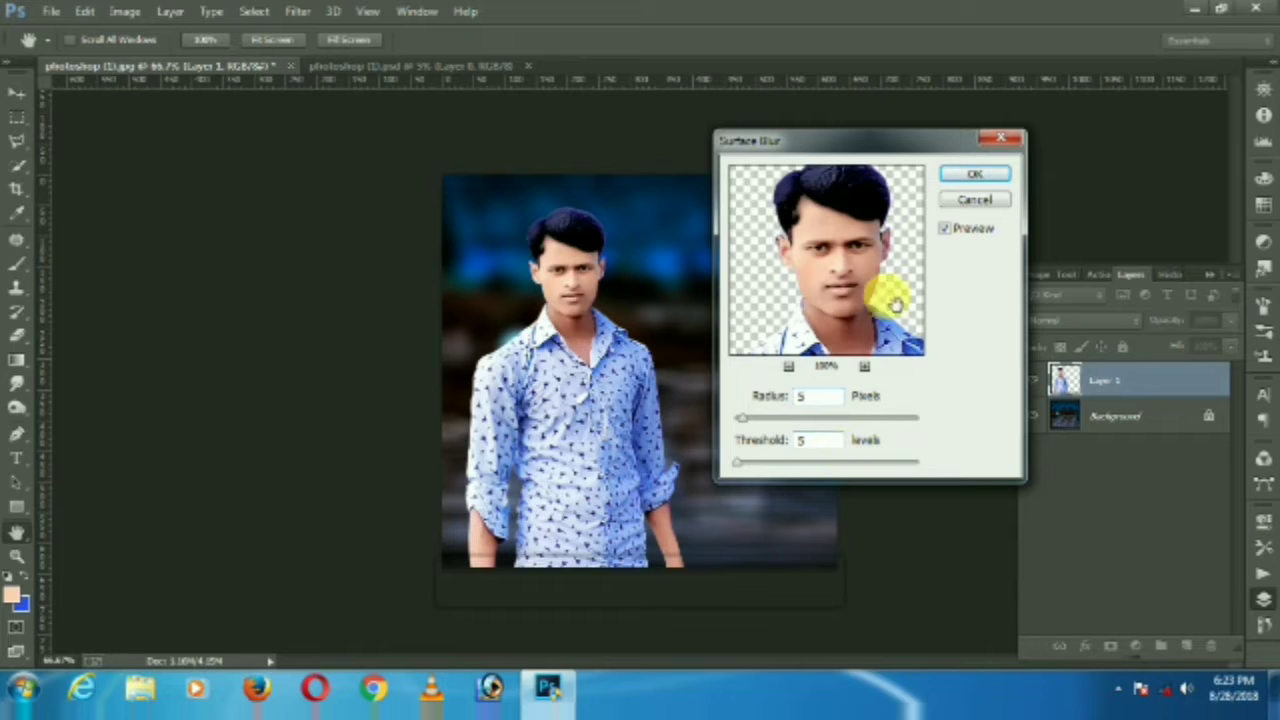
click(968, 177)
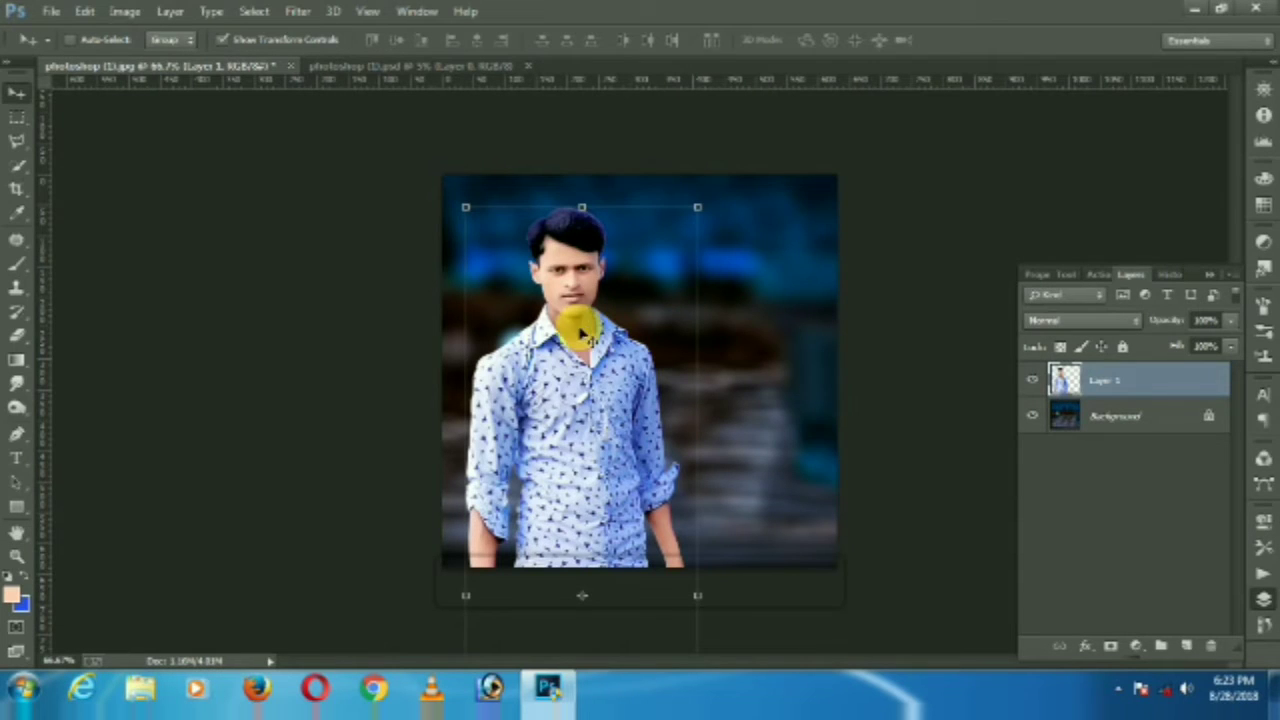
Open photoshop (2) PNG, the woman in the orange top, from the Desktop.
click(17, 116)
click(400, 66)
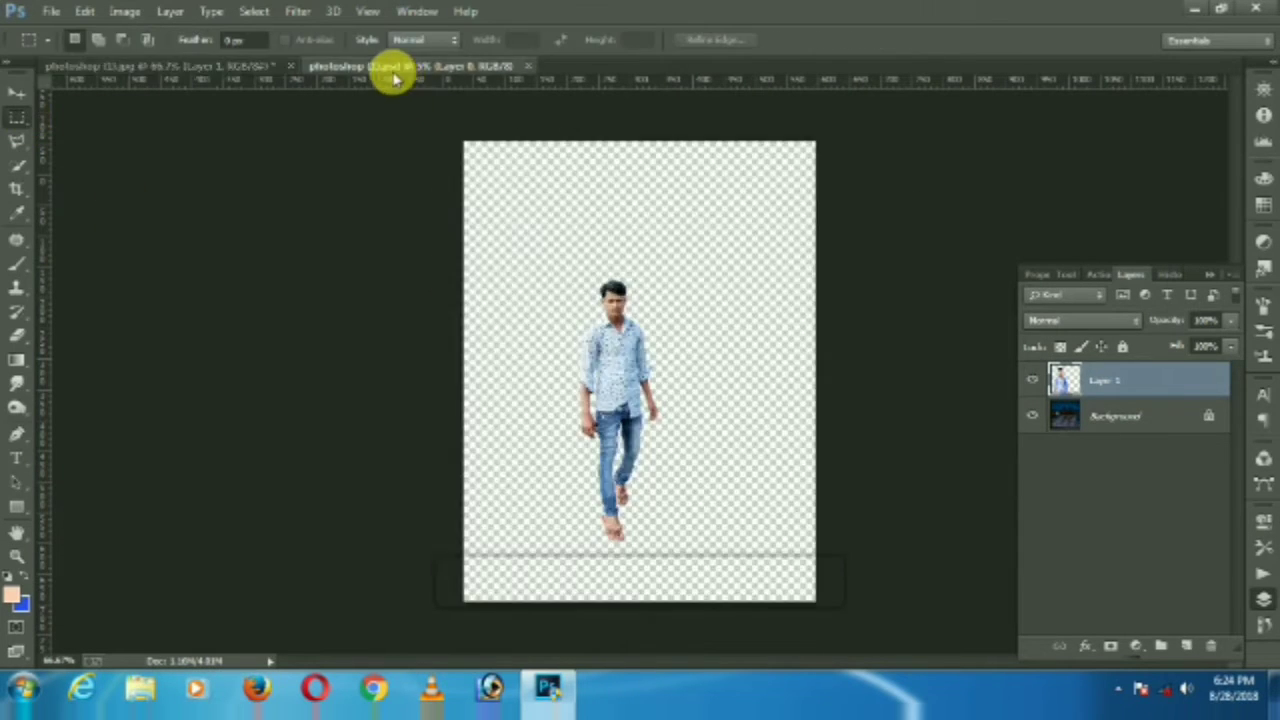
click(100, 66)
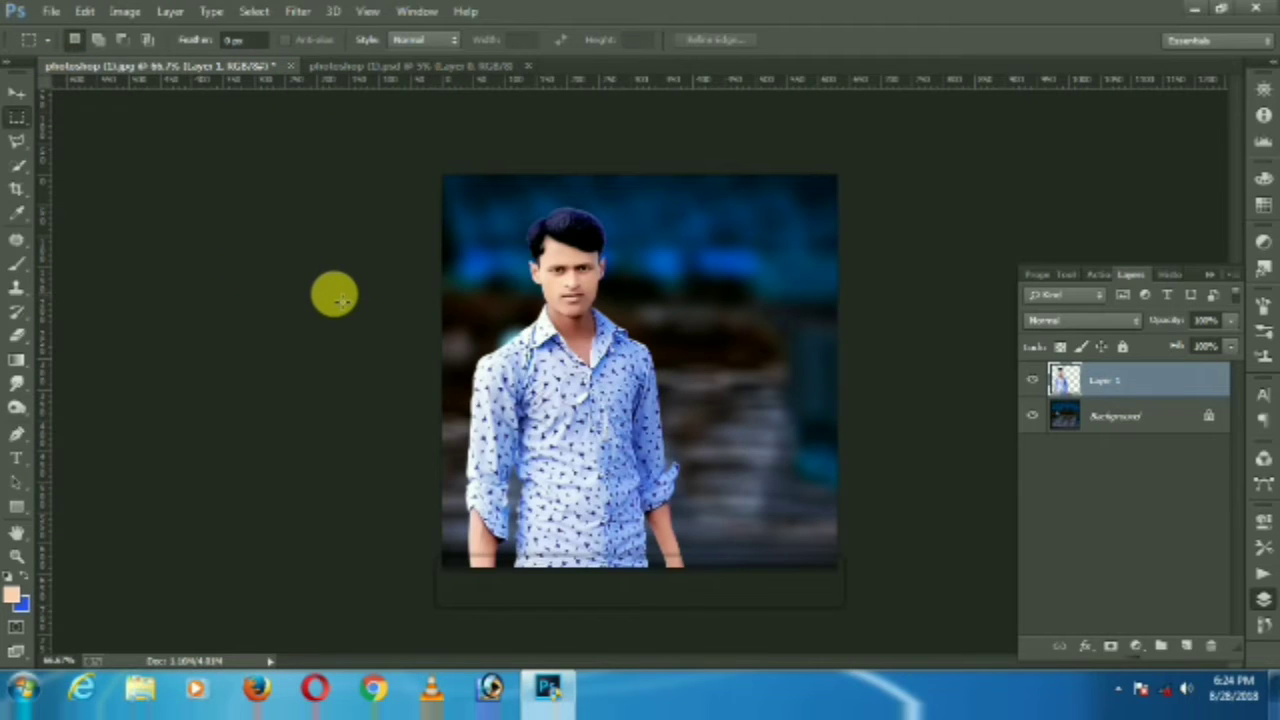
click(57, 14)
click(40, 54)
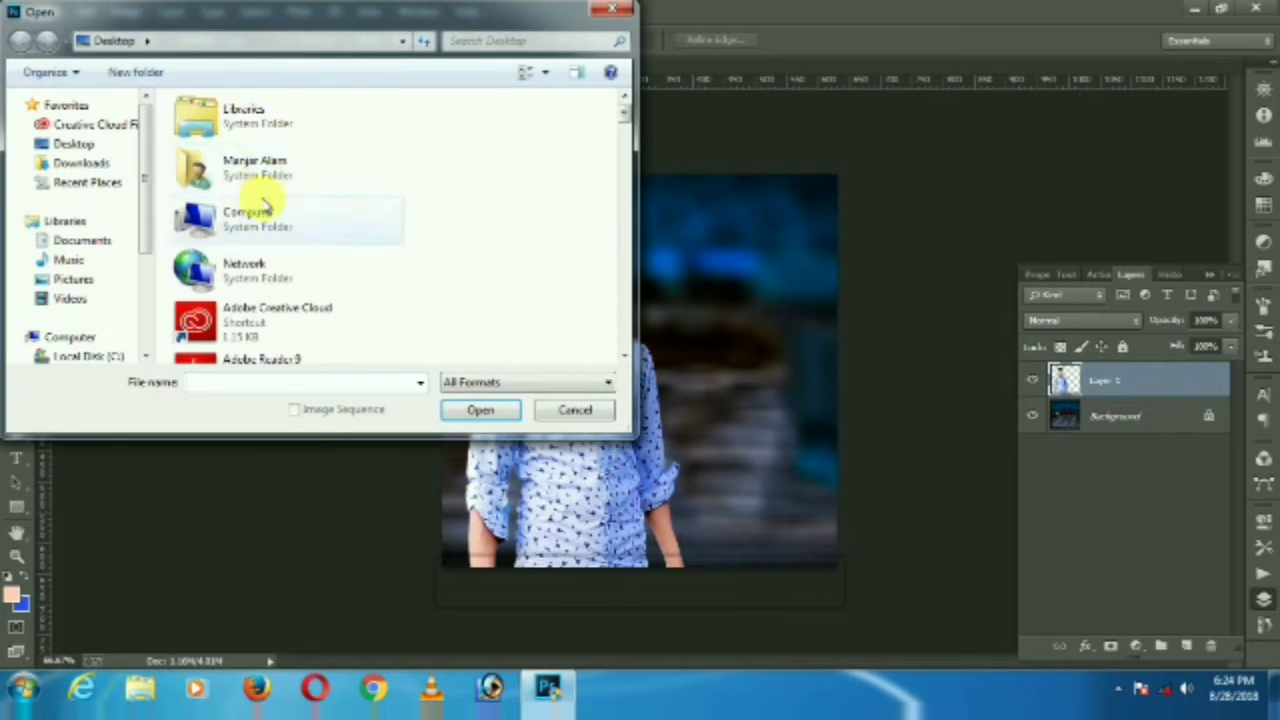
click(229, 186)
text(photoshop (1)
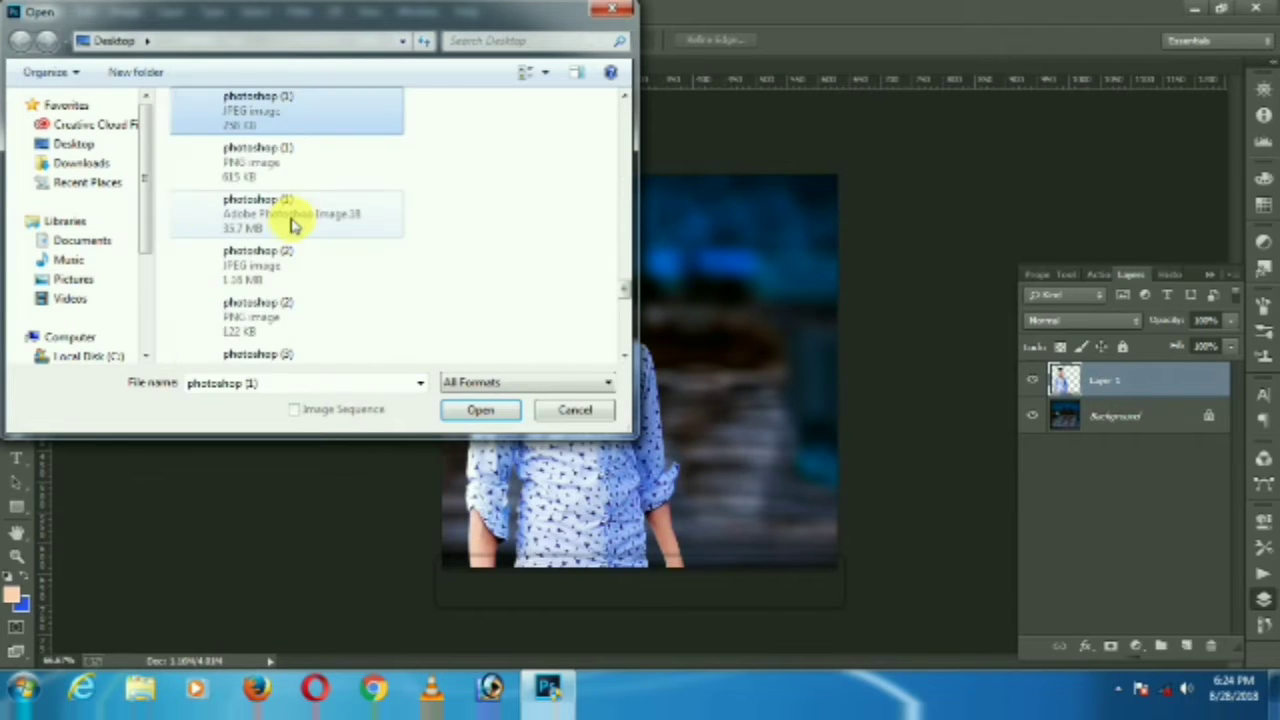
key(Down)
key(Down)
key(Down)
click(278, 318)
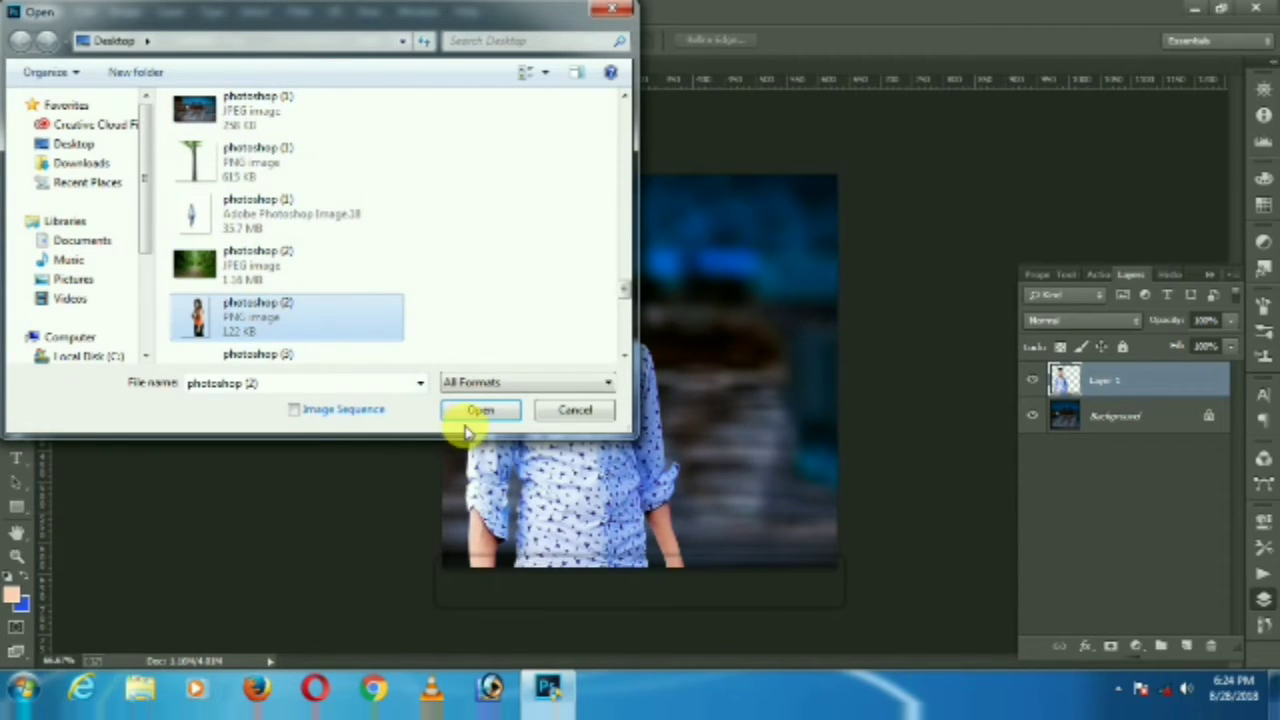
click(468, 412)
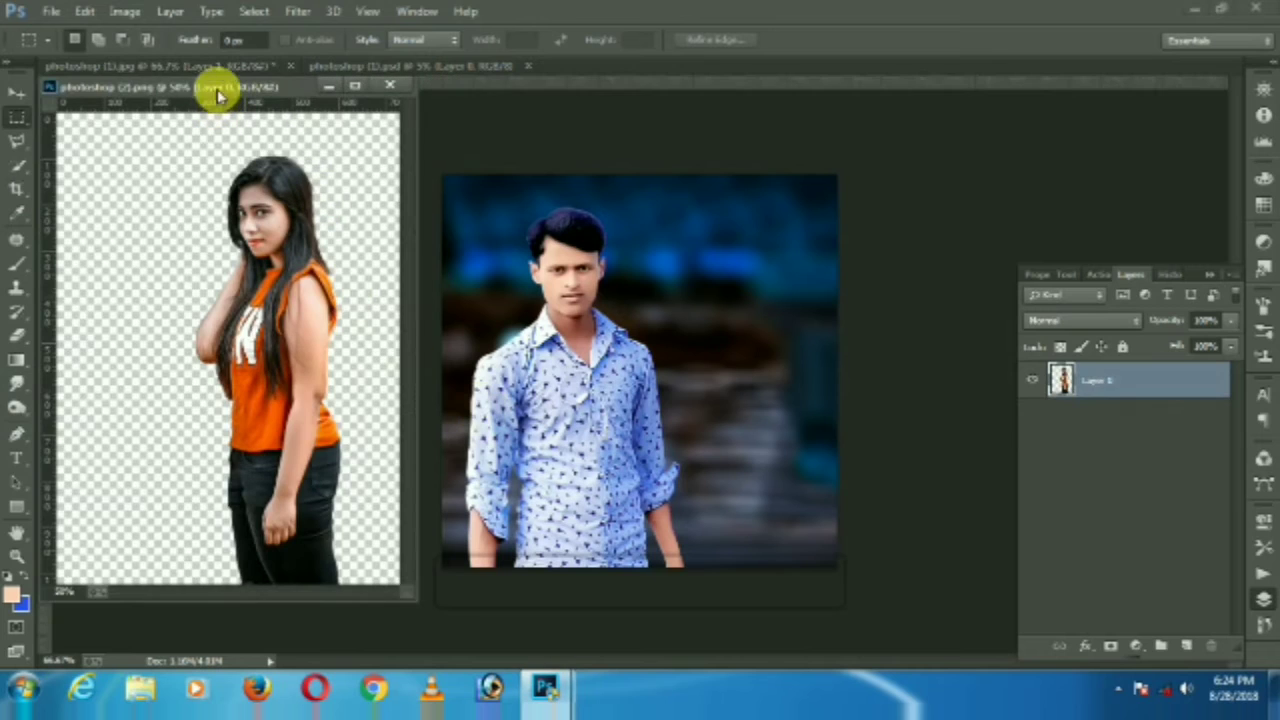
Dock the woman's document and drag her layer into the composite, placed behind the man.
drag(218, 92, 300, 66)
click(16, 92)
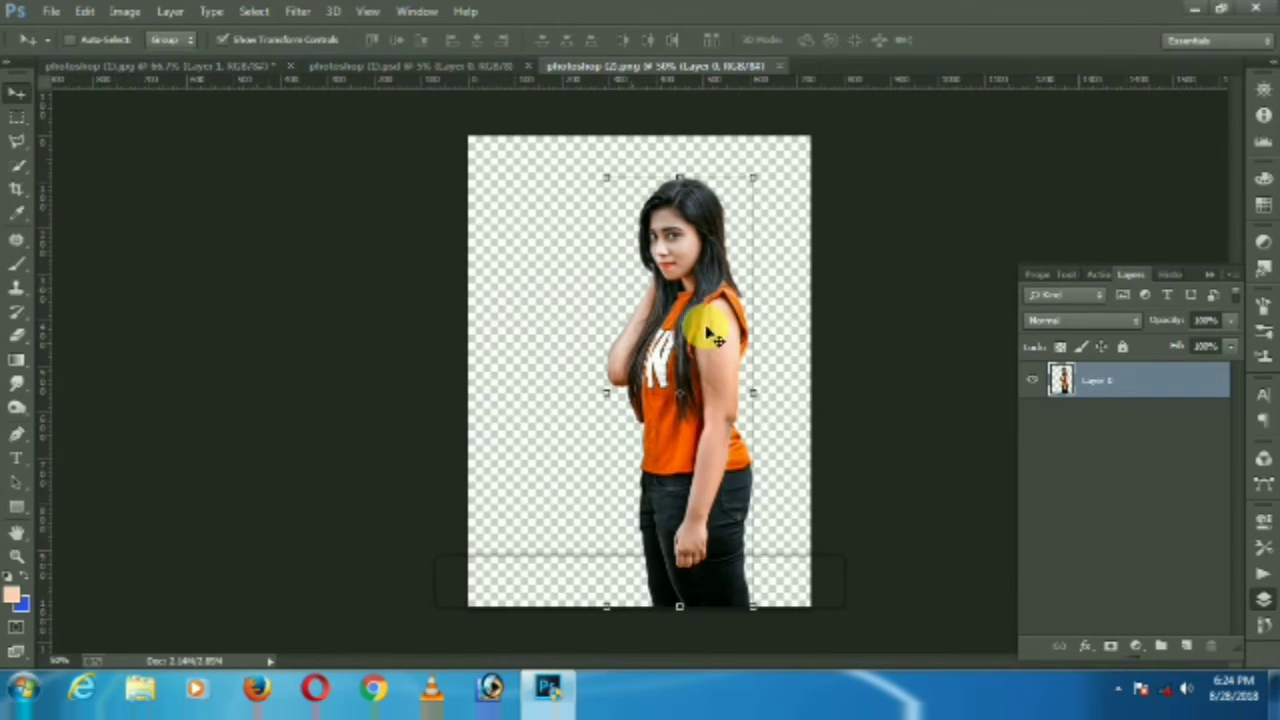
mouse_move(716, 340)
mouse_down()
mouse_move(612, 248)
mouse_move(708, 414)
mouse_move(686, 362)
mouse_up()
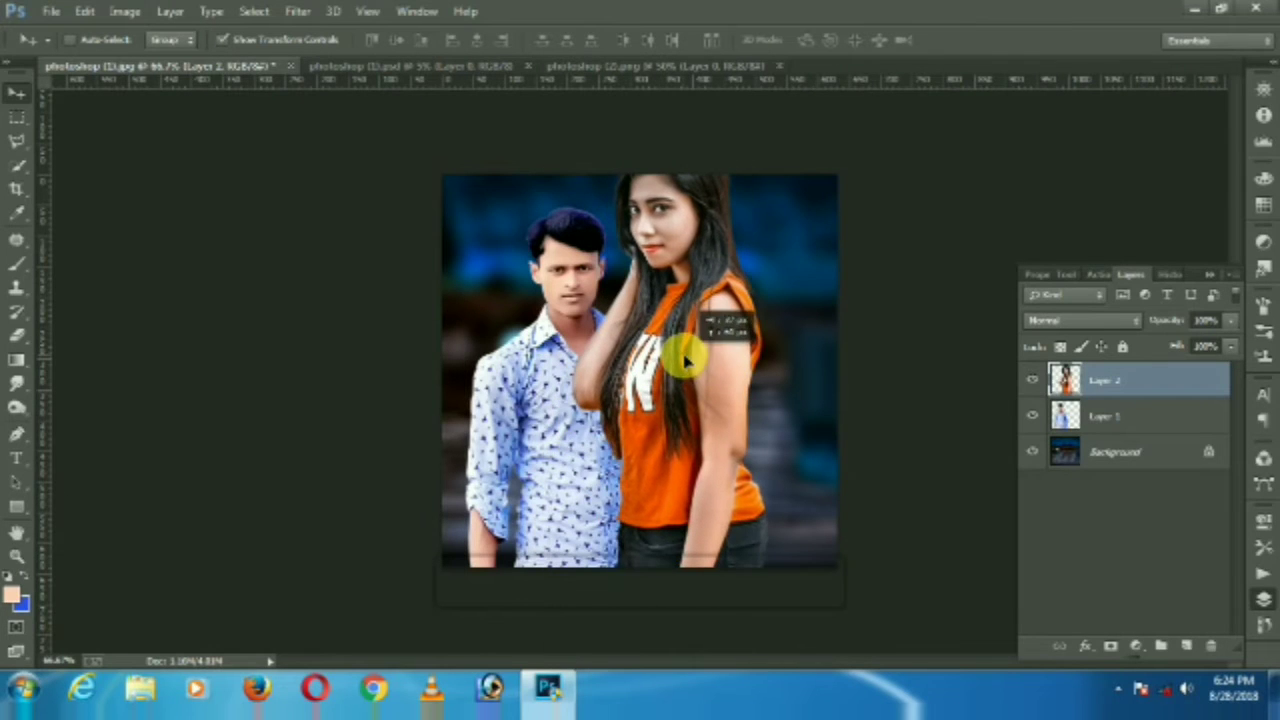
drag(1114, 375, 1129, 429)
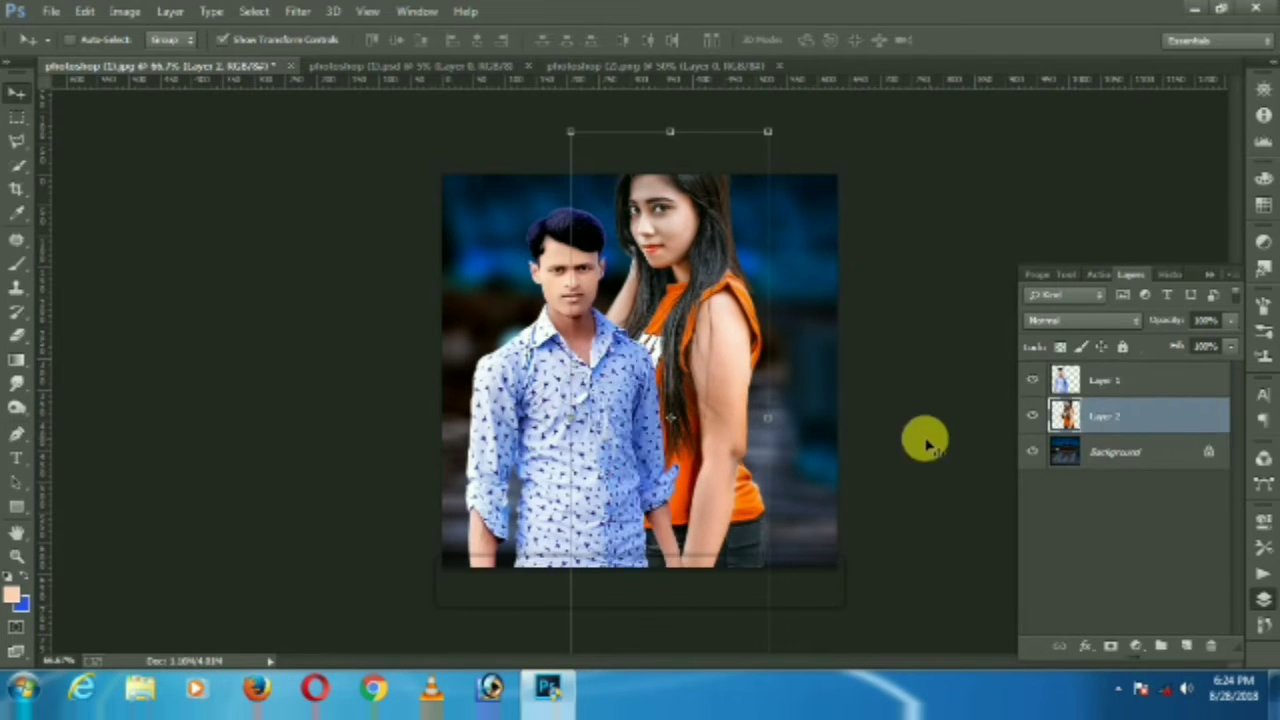
drag(714, 300, 746, 350)
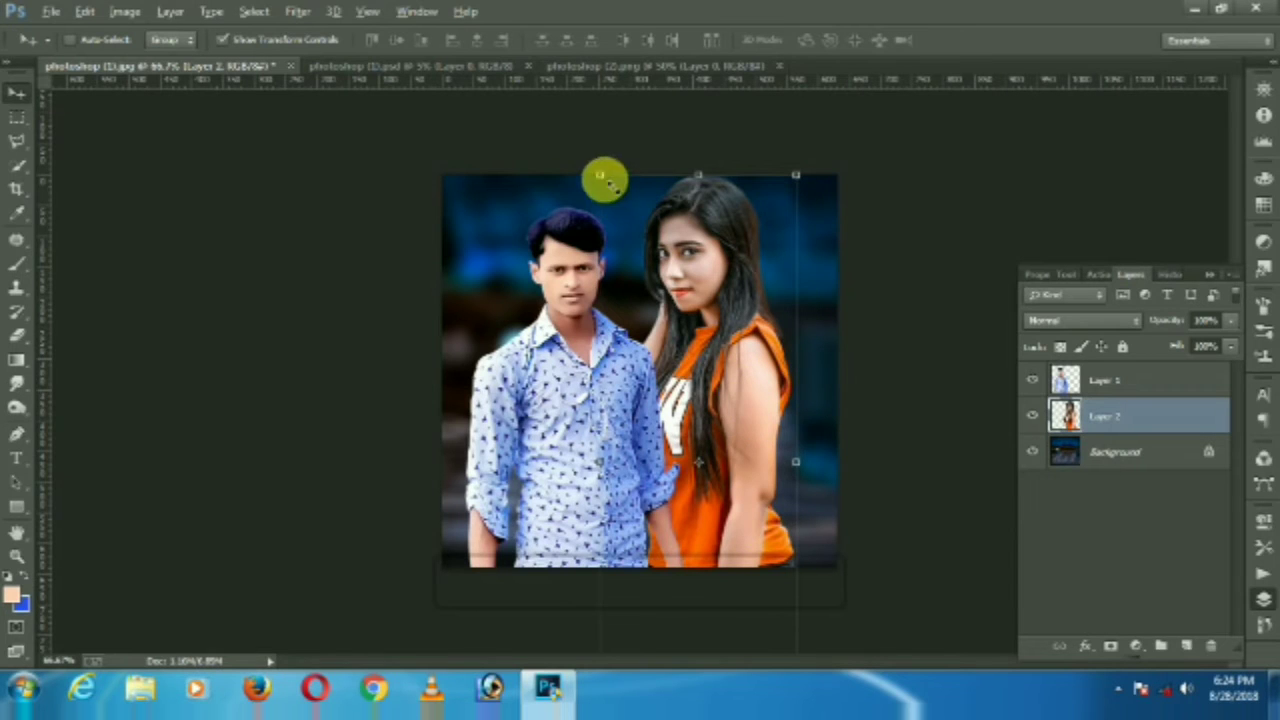
Free-transform the woman, enlarging her and positioning her just to the man's right.
key(ctrl+t)
mouse_move(627, 244)
mouse_down()
mouse_move(634, 271)
mouse_move(713, 340)
mouse_move(680, 360)
mouse_move(691, 429)
mouse_move(694, 372)
mouse_up()
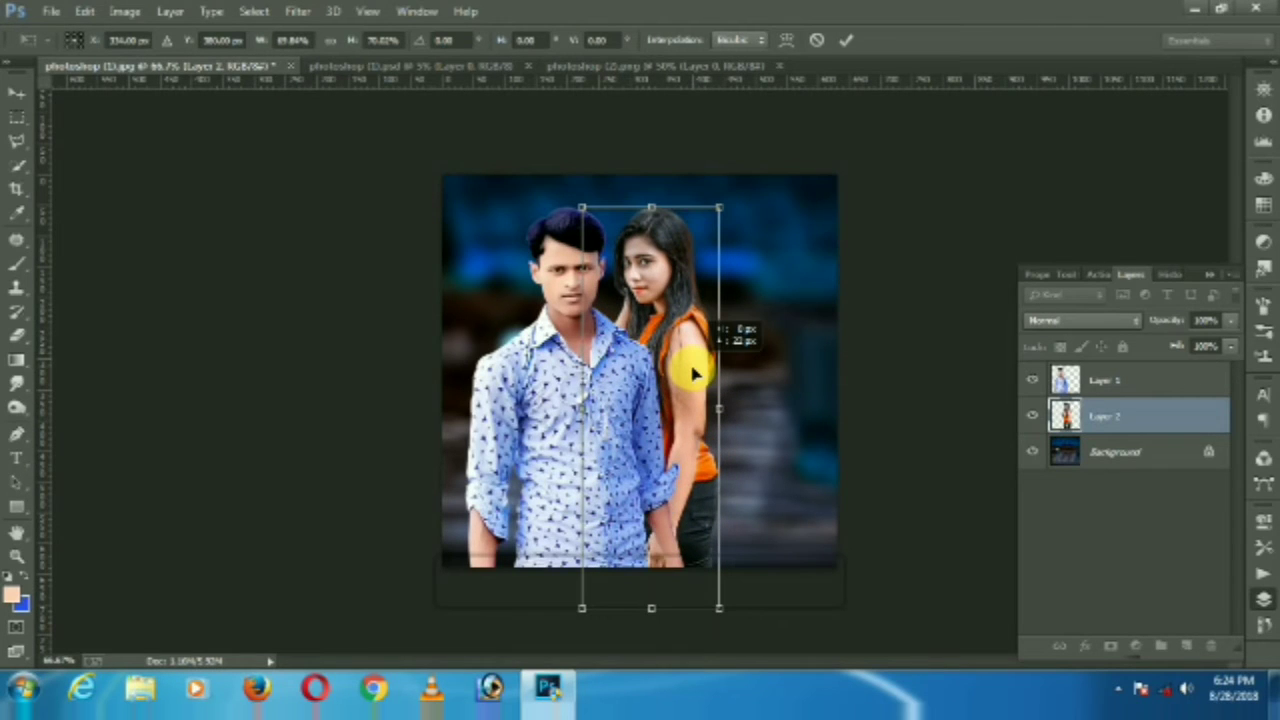
key(Return)
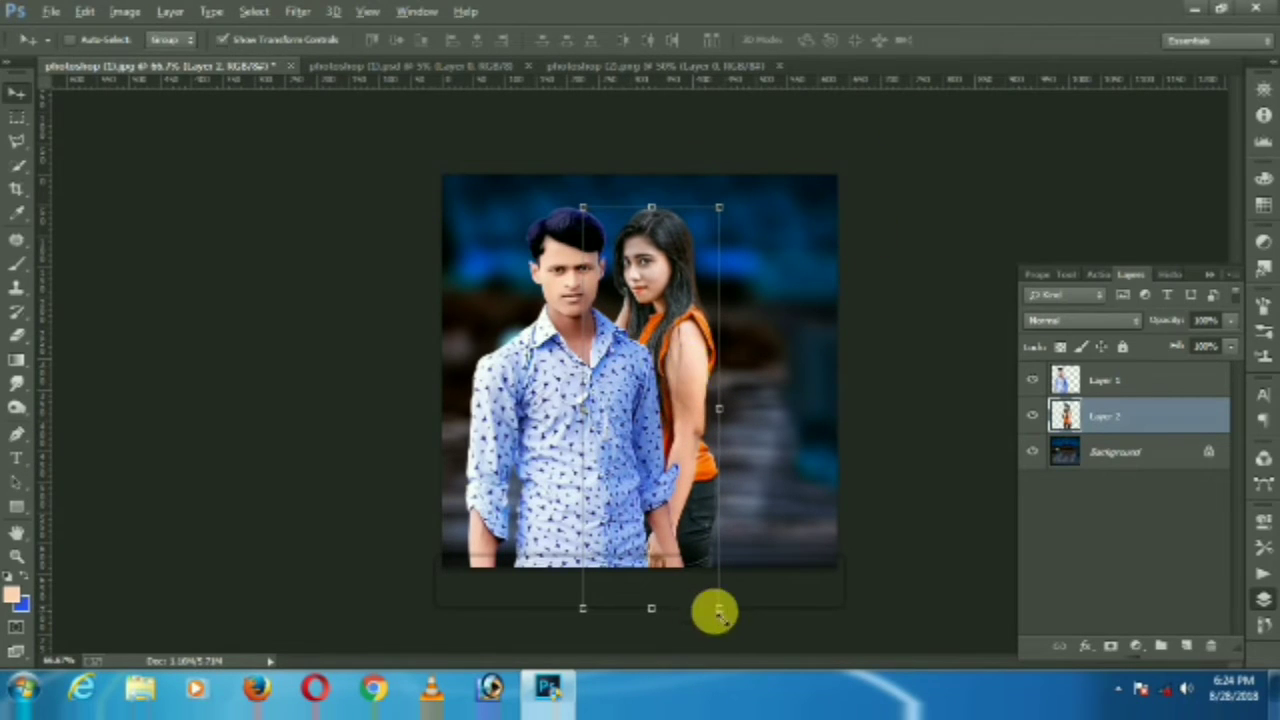
drag(721, 612, 763, 663)
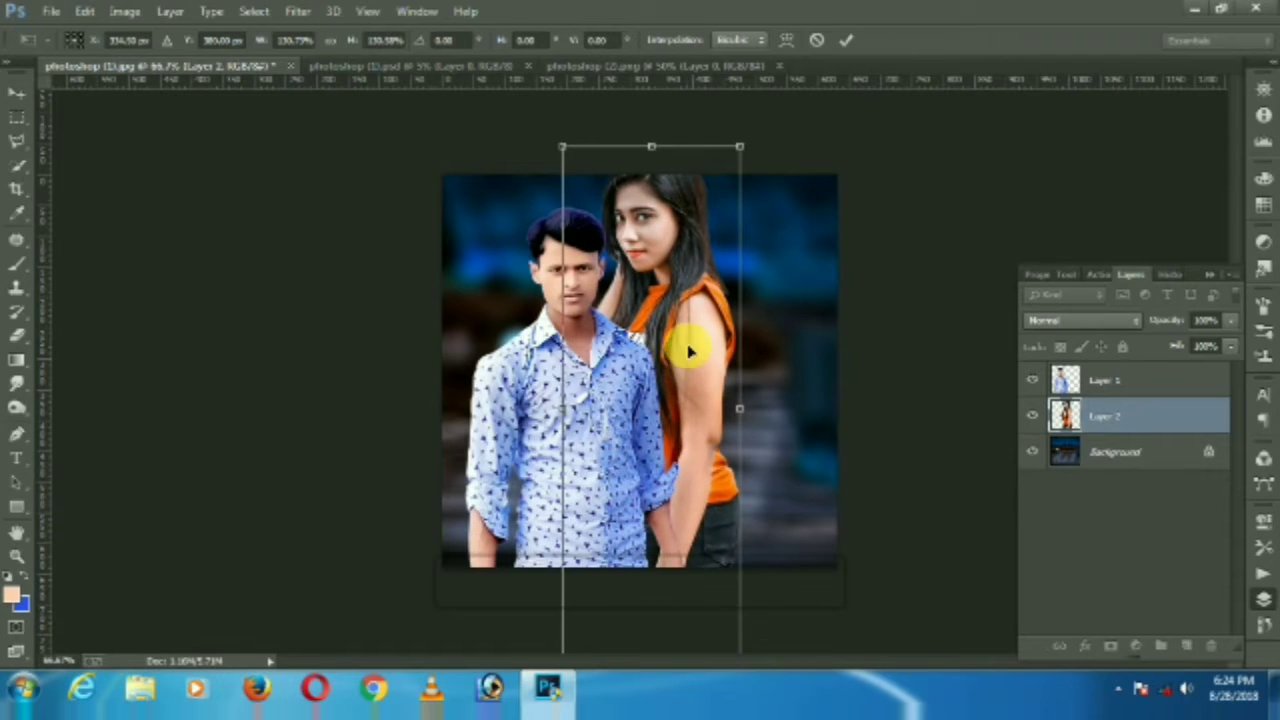
mouse_move(686, 343)
mouse_down()
mouse_move(690, 375)
mouse_move(670, 288)
mouse_up()
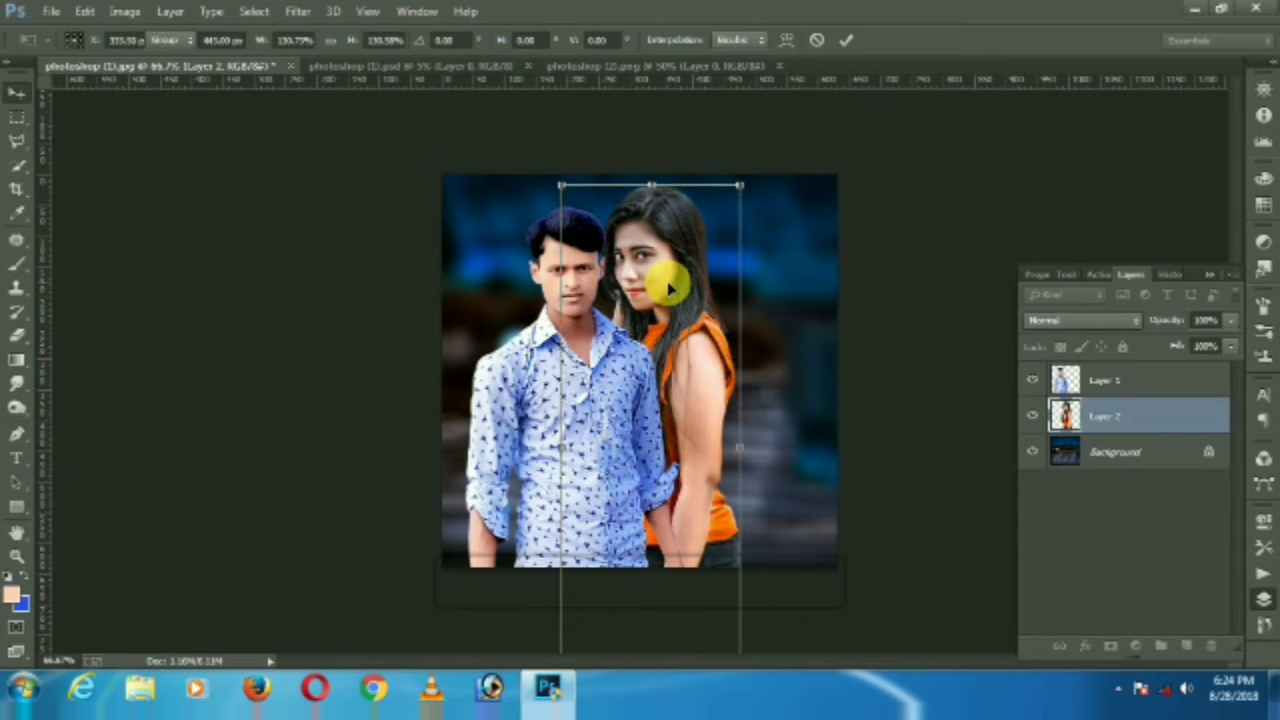
key(Return)
Scale up the man's layer proportionally and move him down about 50 px.
click(1115, 378)
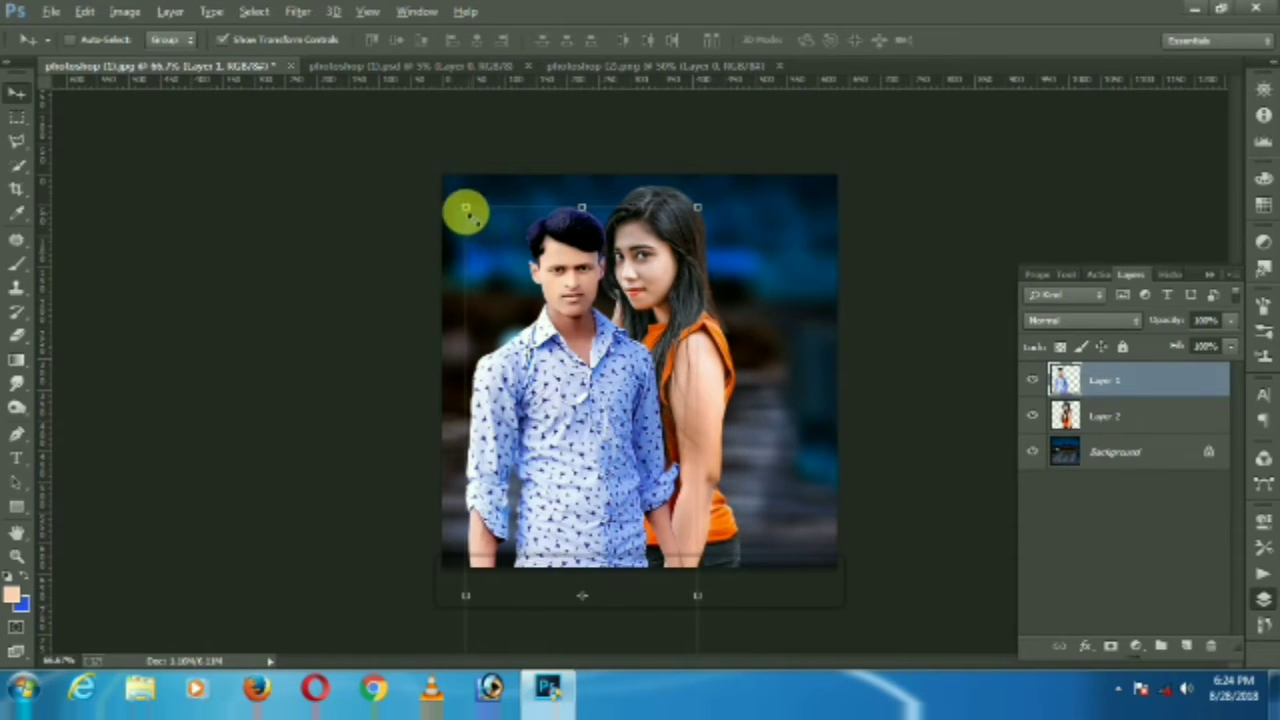
drag(465, 208, 457, 180)
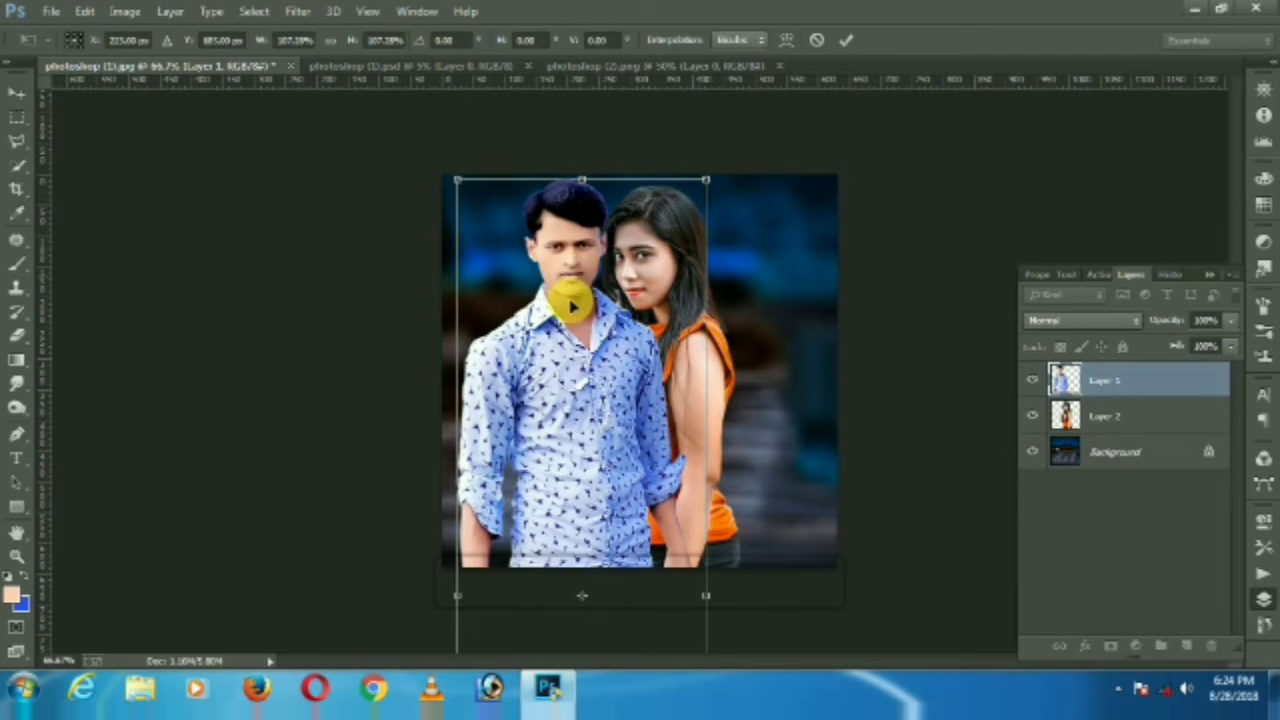
mouse_move(572, 305)
mouse_down()
mouse_move(577, 335)
mouse_move(578, 309)
mouse_up()
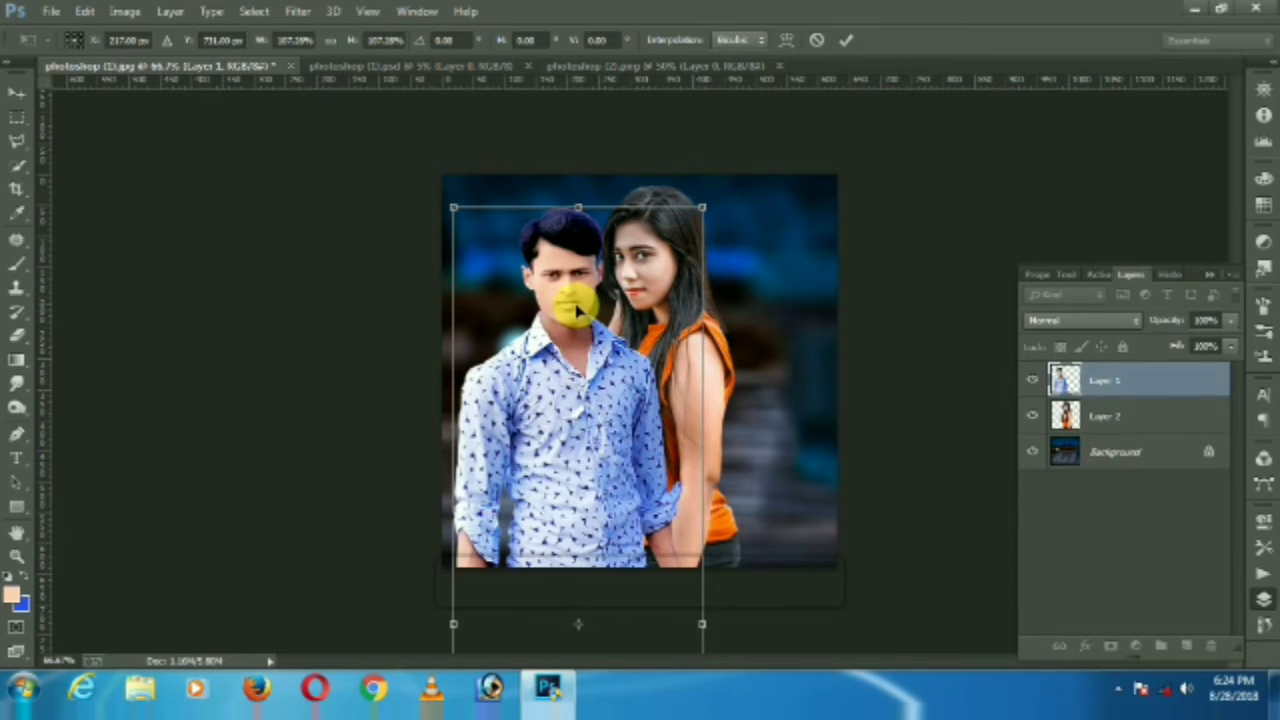
key(Return)
Shrink the woman to about 79% and tuck her closer behind the man's shoulder.
click(1085, 416)
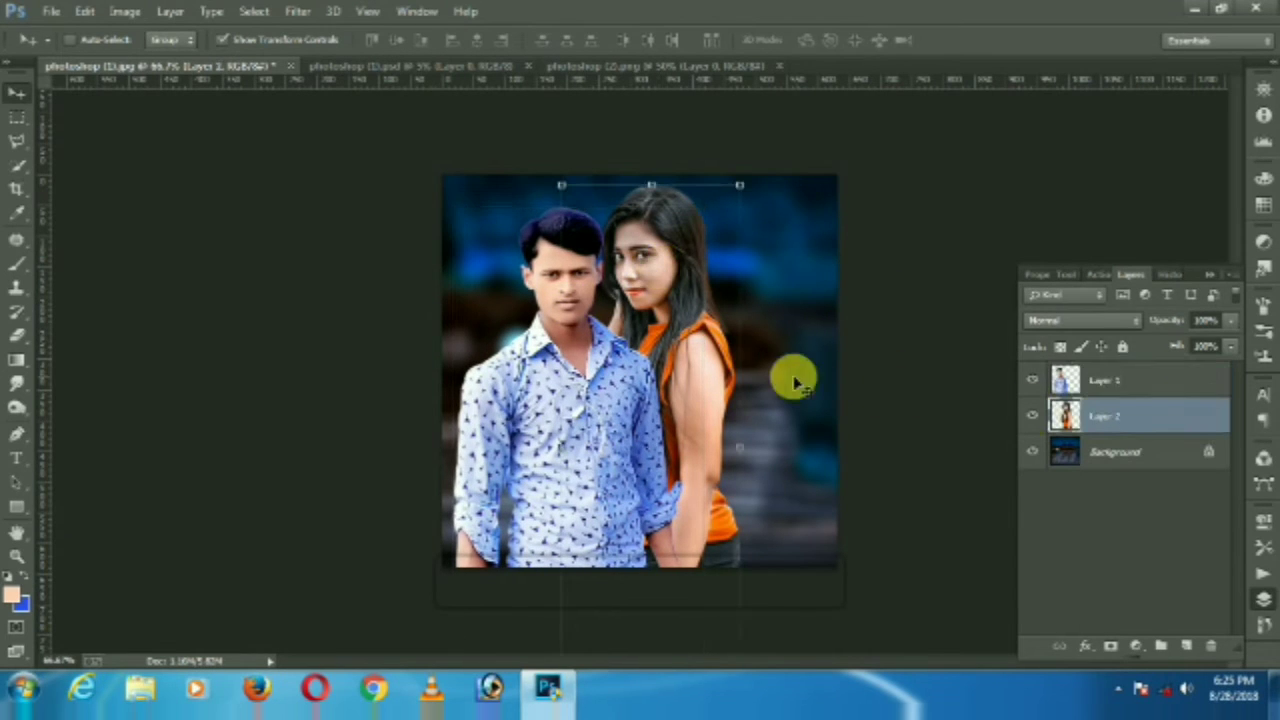
drag(716, 350, 732, 350)
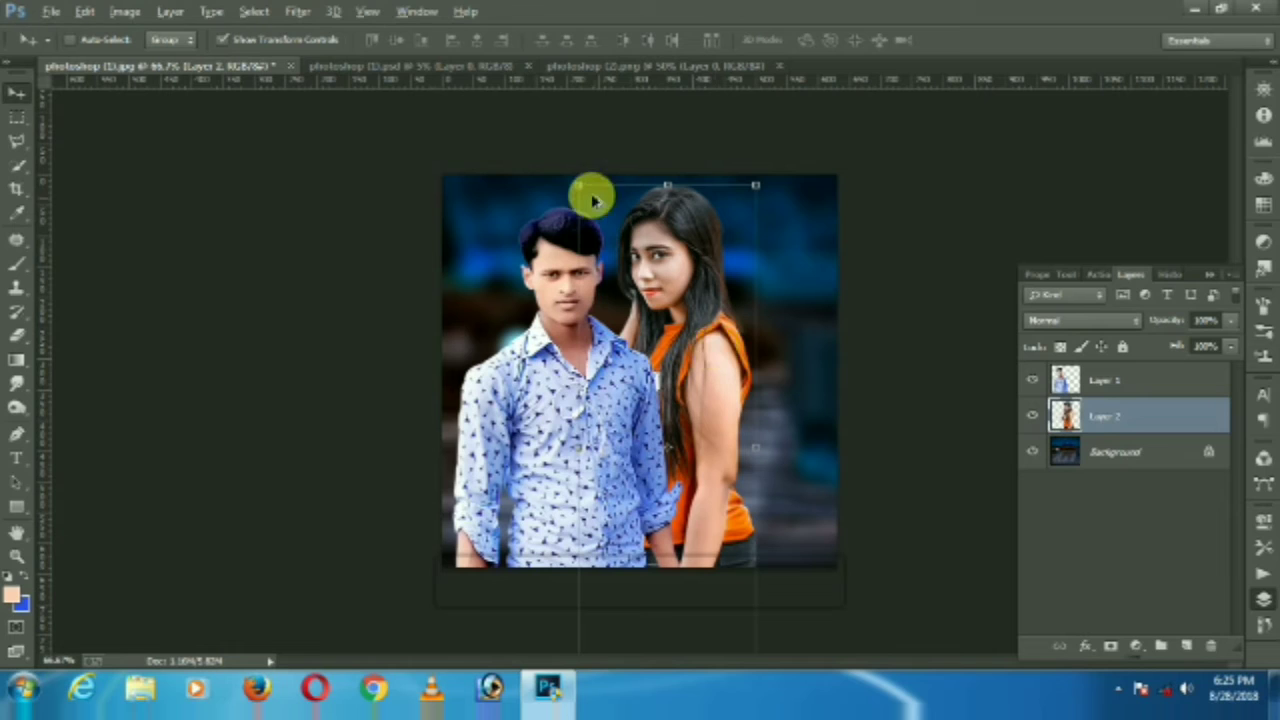
drag(581, 188, 596, 240)
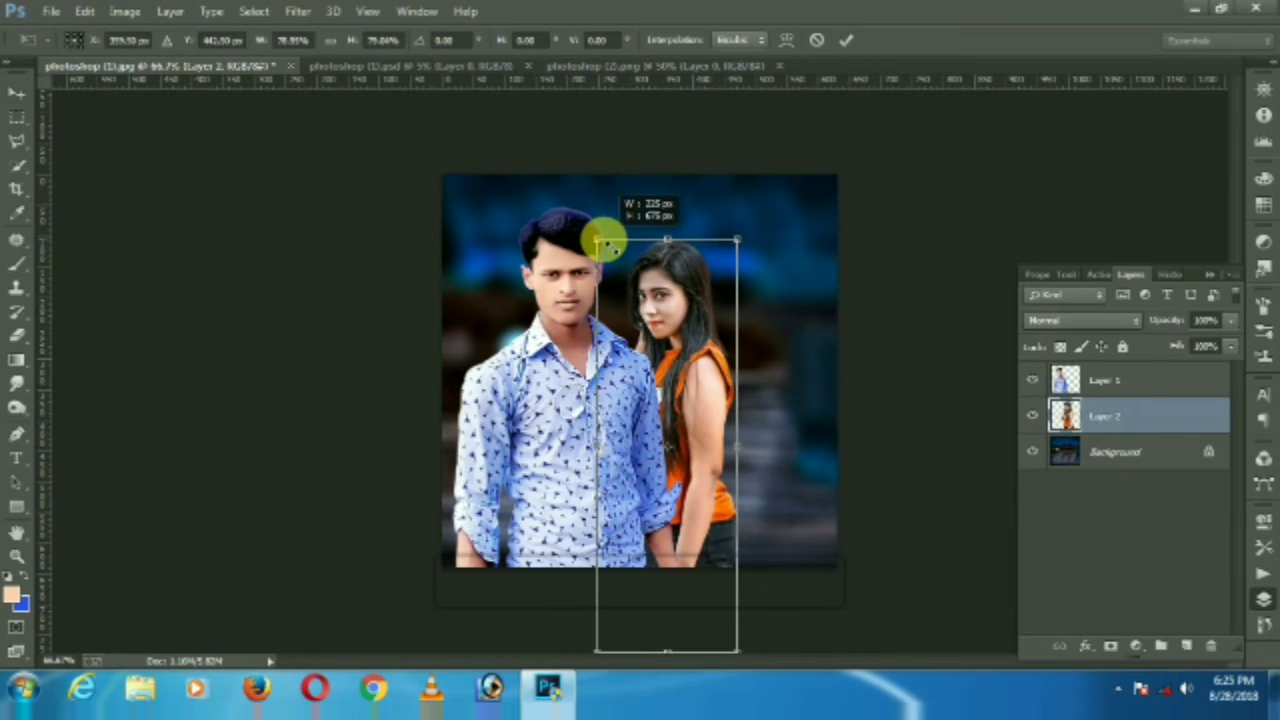
drag(672, 312, 668, 302)
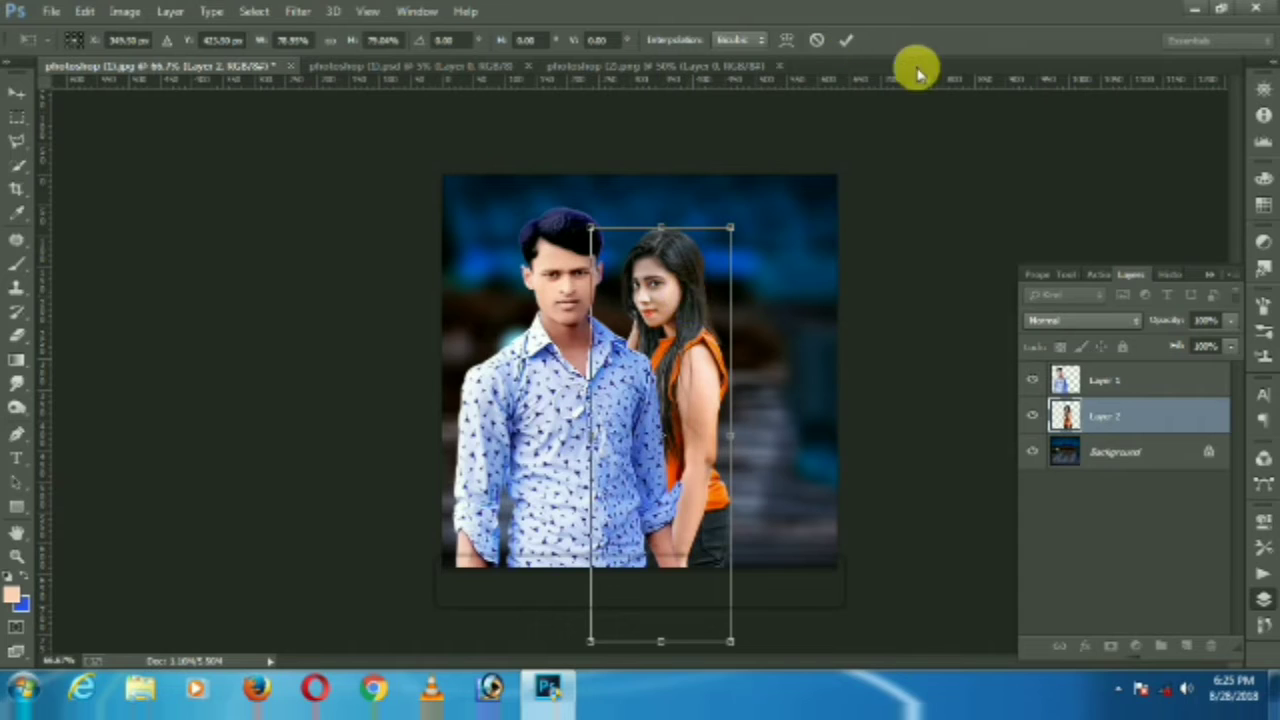
click(846, 44)
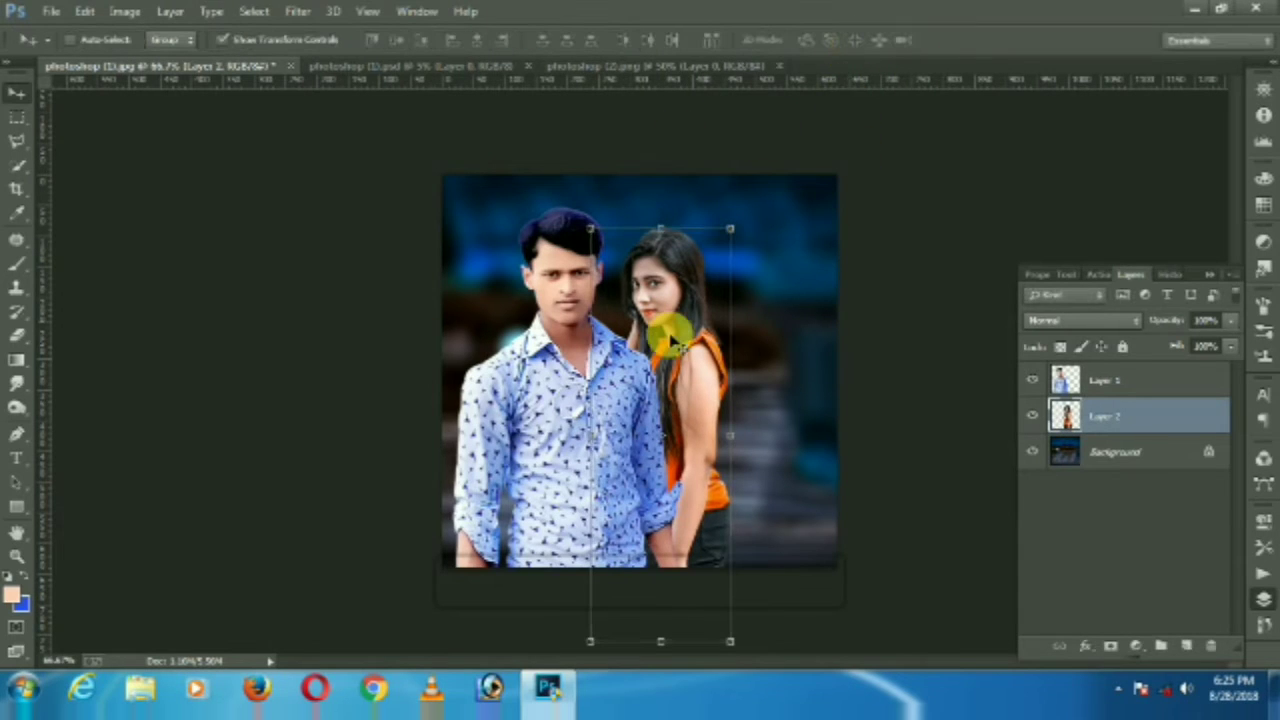
Open the transparent title PNG 'photoshop (3)' and dock it beside the other document tabs.
click(50, 11)
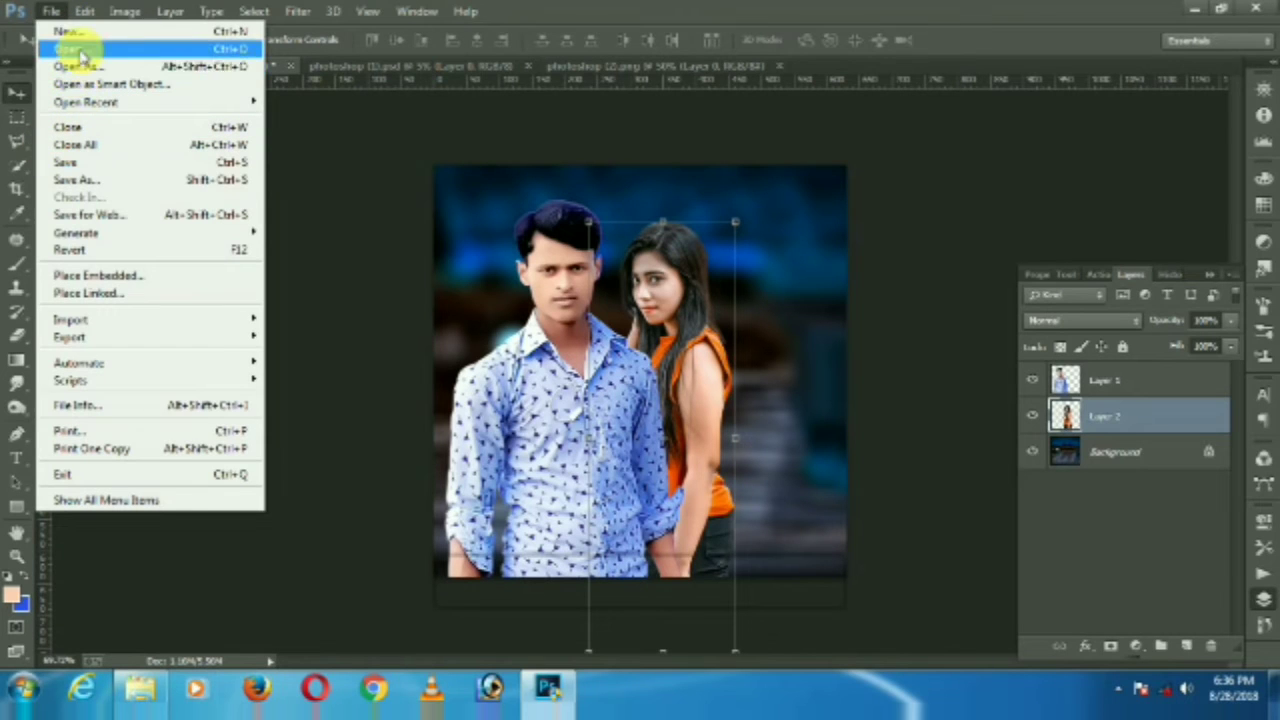
click(80, 50)
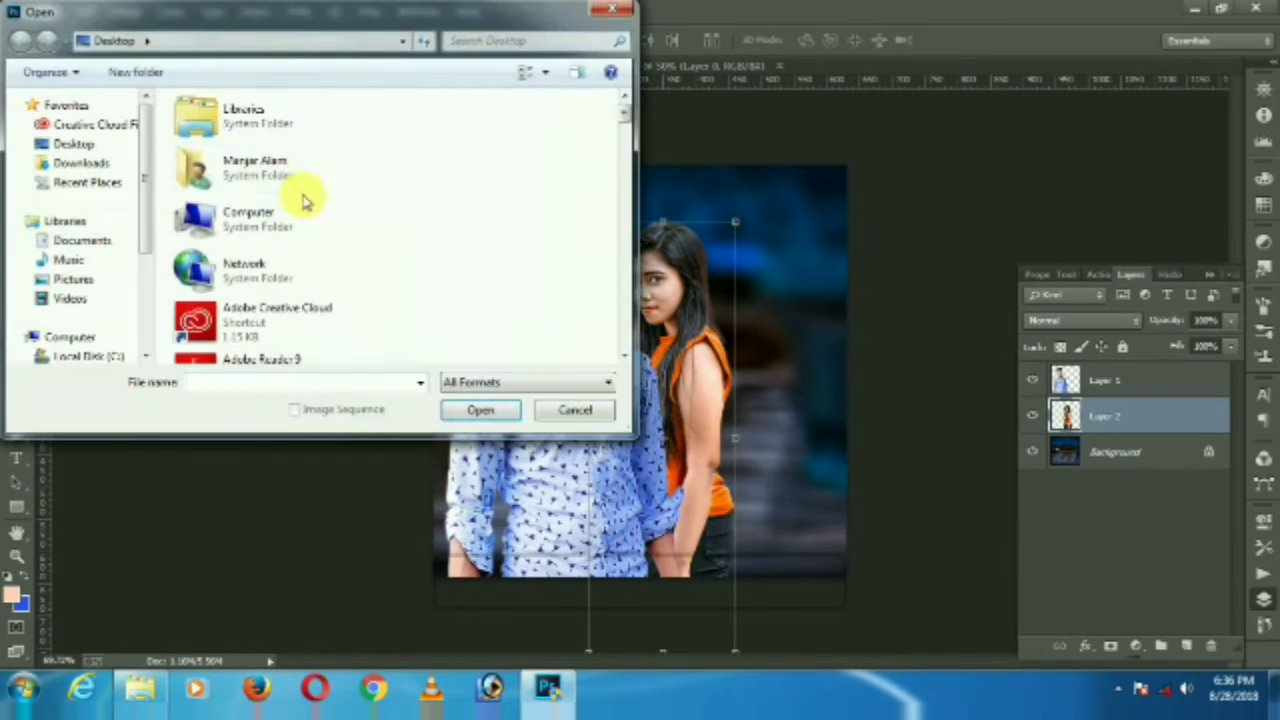
scroll(268, 175, down, 5)
click(255, 172)
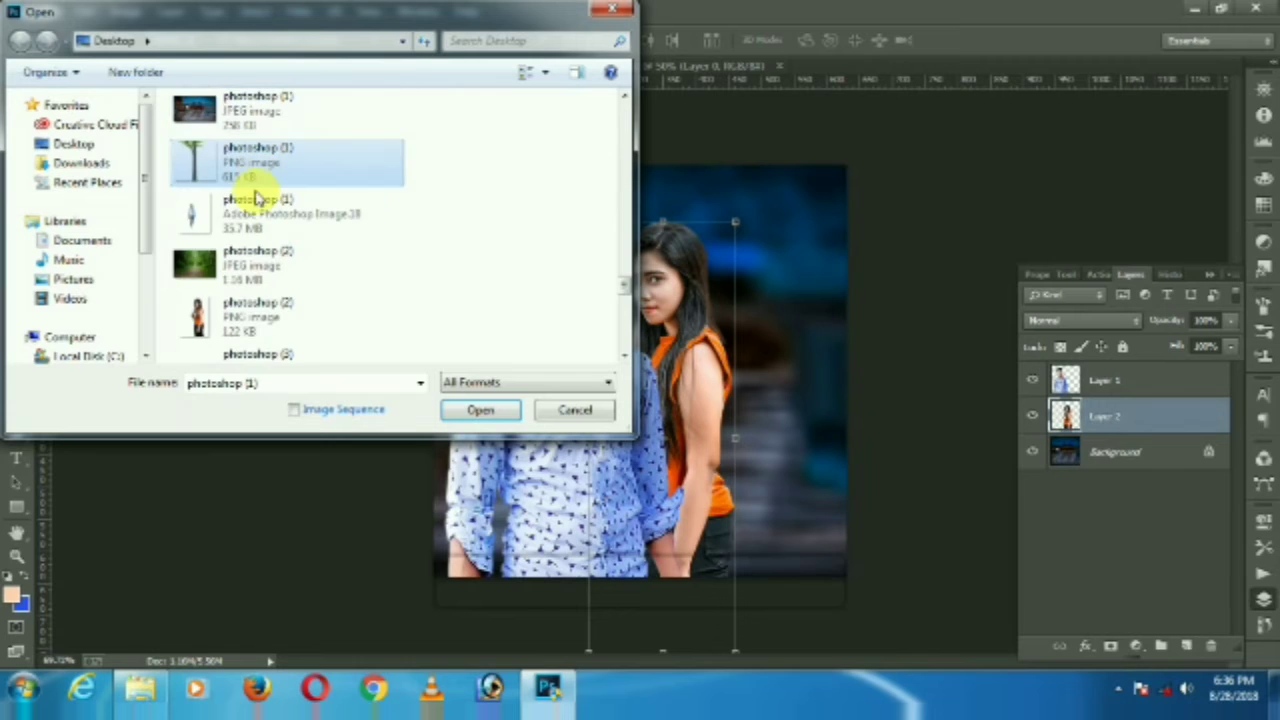
click(276, 270)
key(Down)
key(Down)
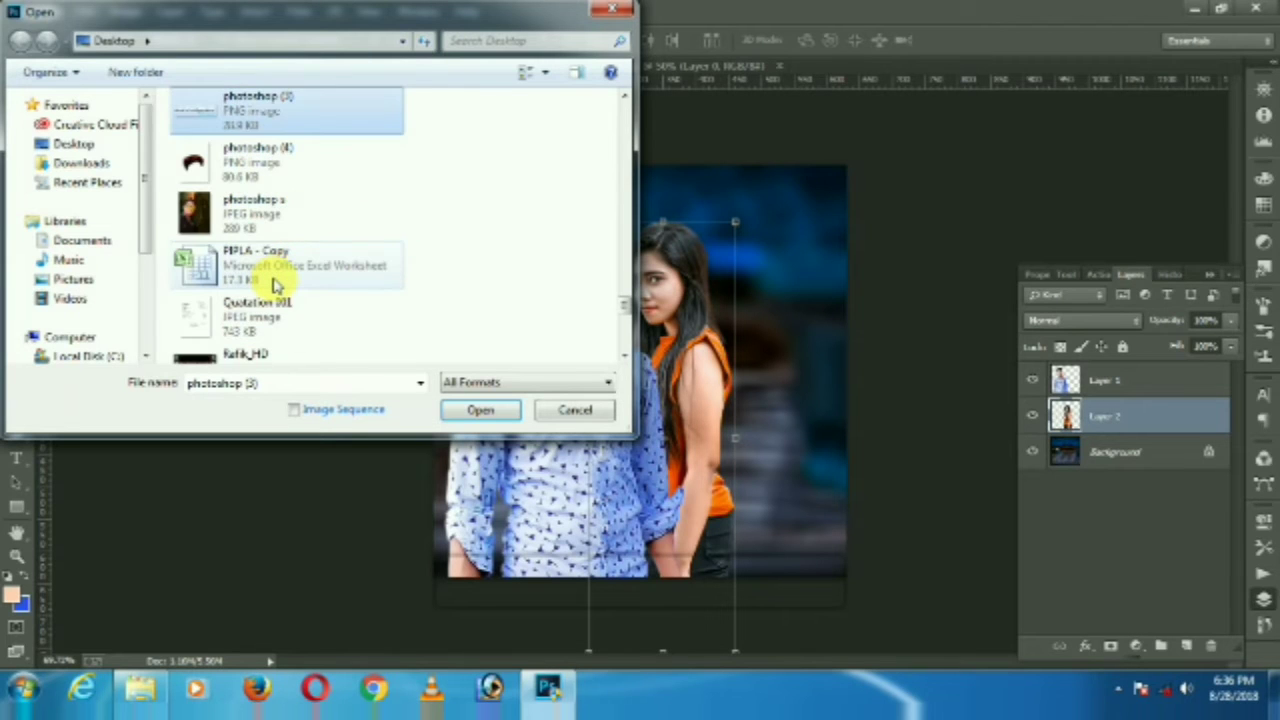
click(481, 413)
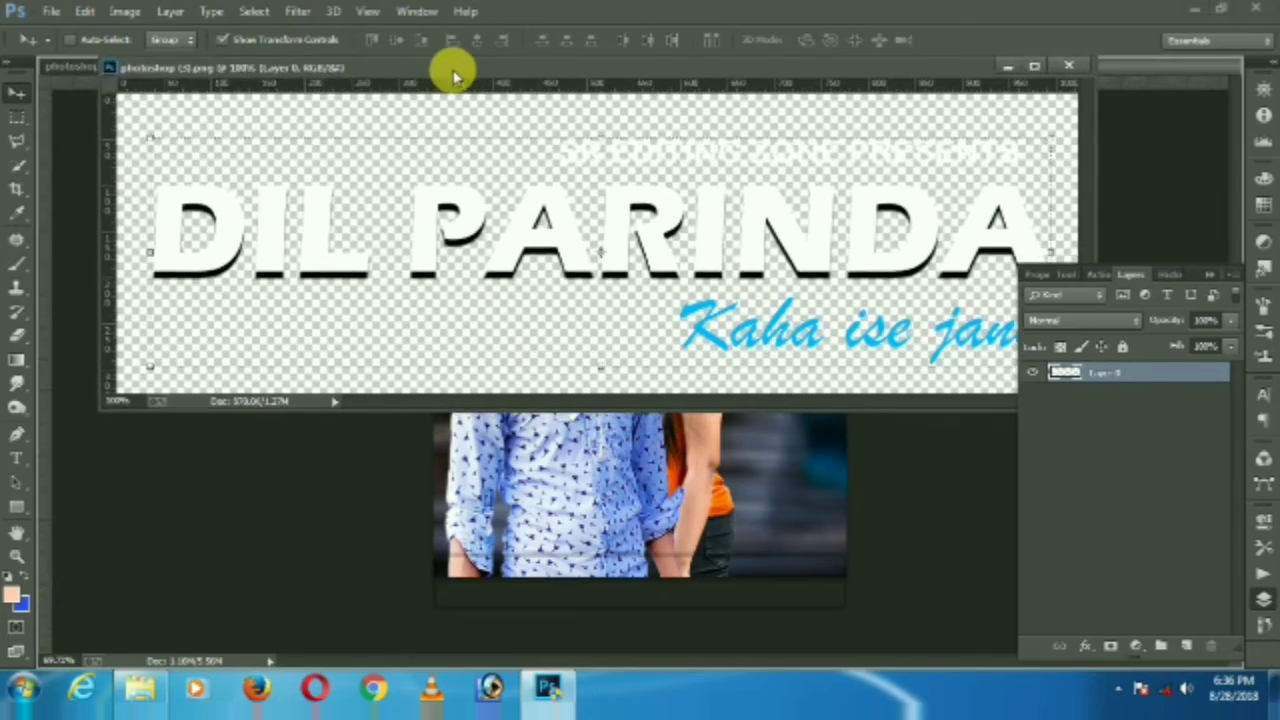
drag(395, 95, 455, 66)
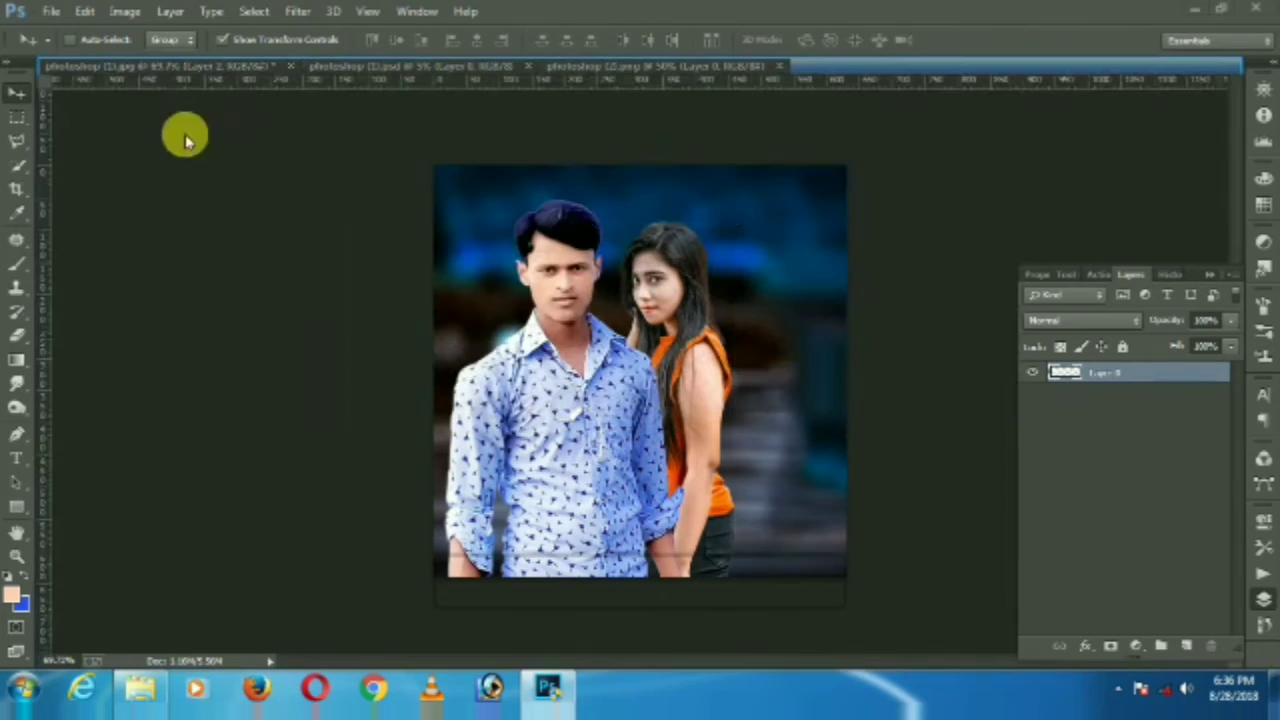
Bring the title graphic into photoshop (1).jpg as the top layer, scaled along the bottom edge.
click(220, 70)
drag(225, 80, 586, 437)
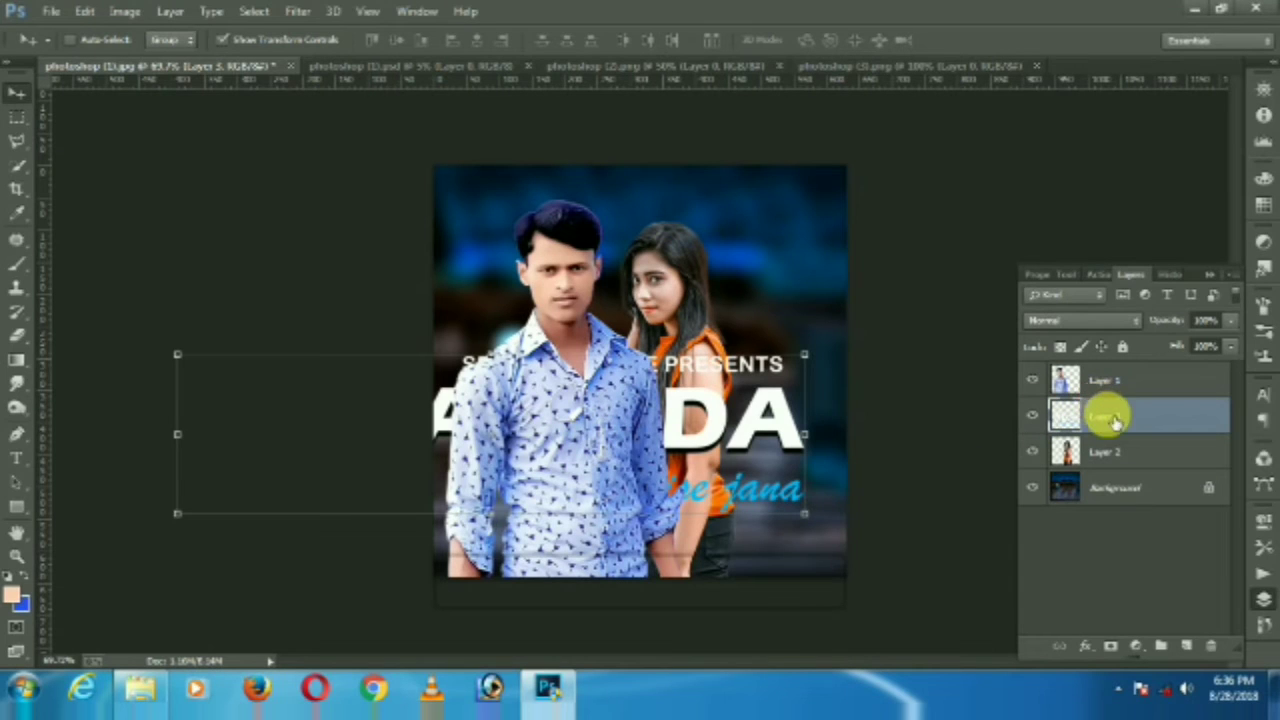
mouse_move(1115, 420)
mouse_down()
mouse_move(1131, 460)
mouse_move(1115, 372)
mouse_up()
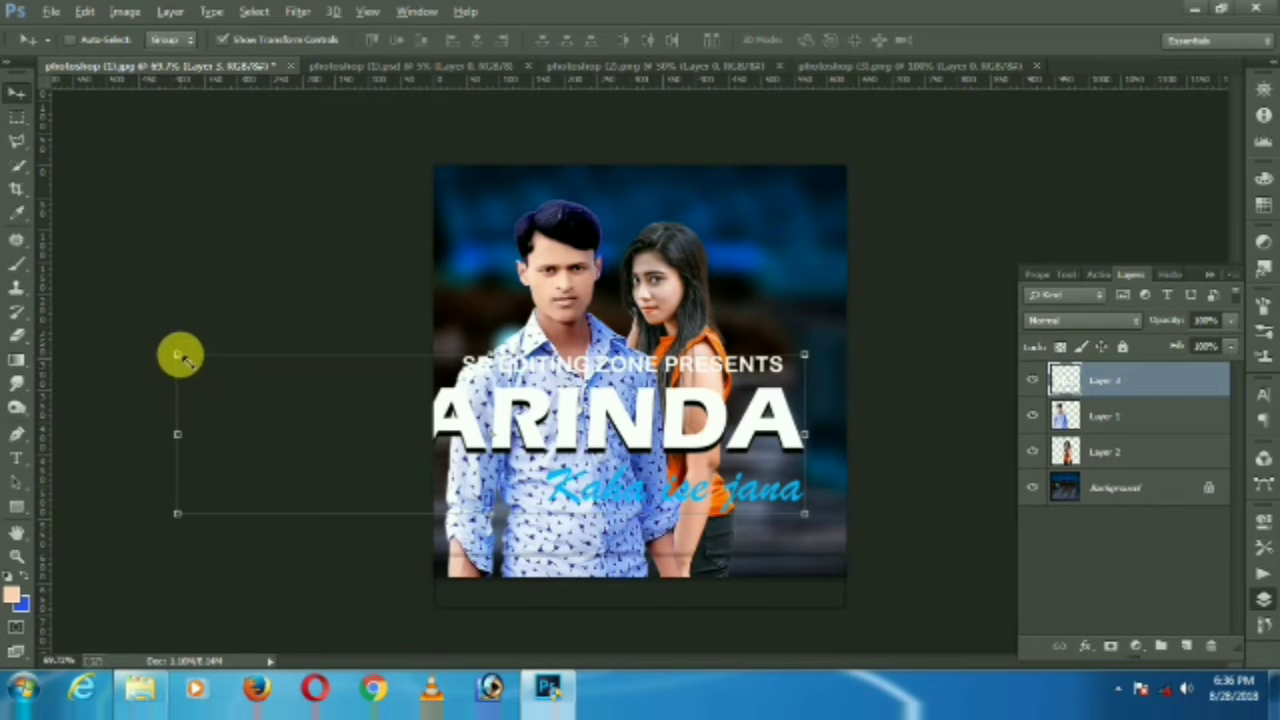
drag(180, 357, 349, 414)
mouse_move(457, 443)
mouse_down()
mouse_move(690, 525)
mouse_move(670, 528)
mouse_up()
drag(768, 555, 811, 583)
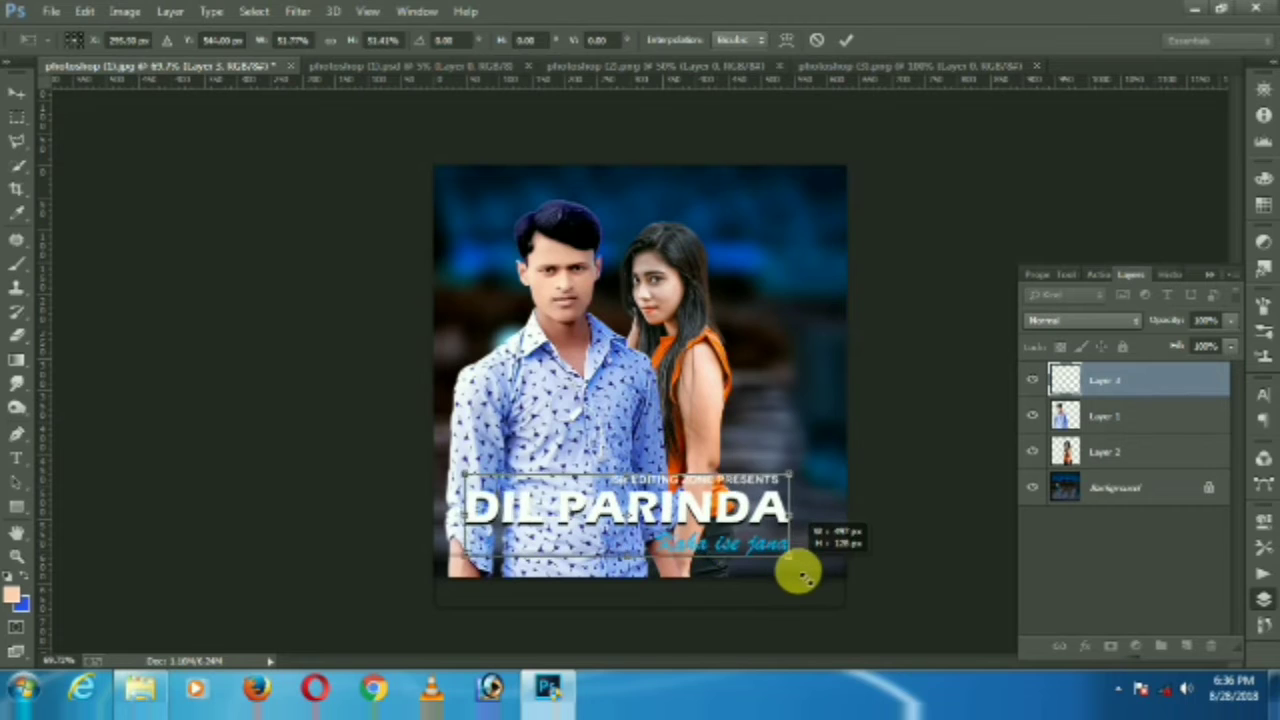
drag(700, 538, 708, 541)
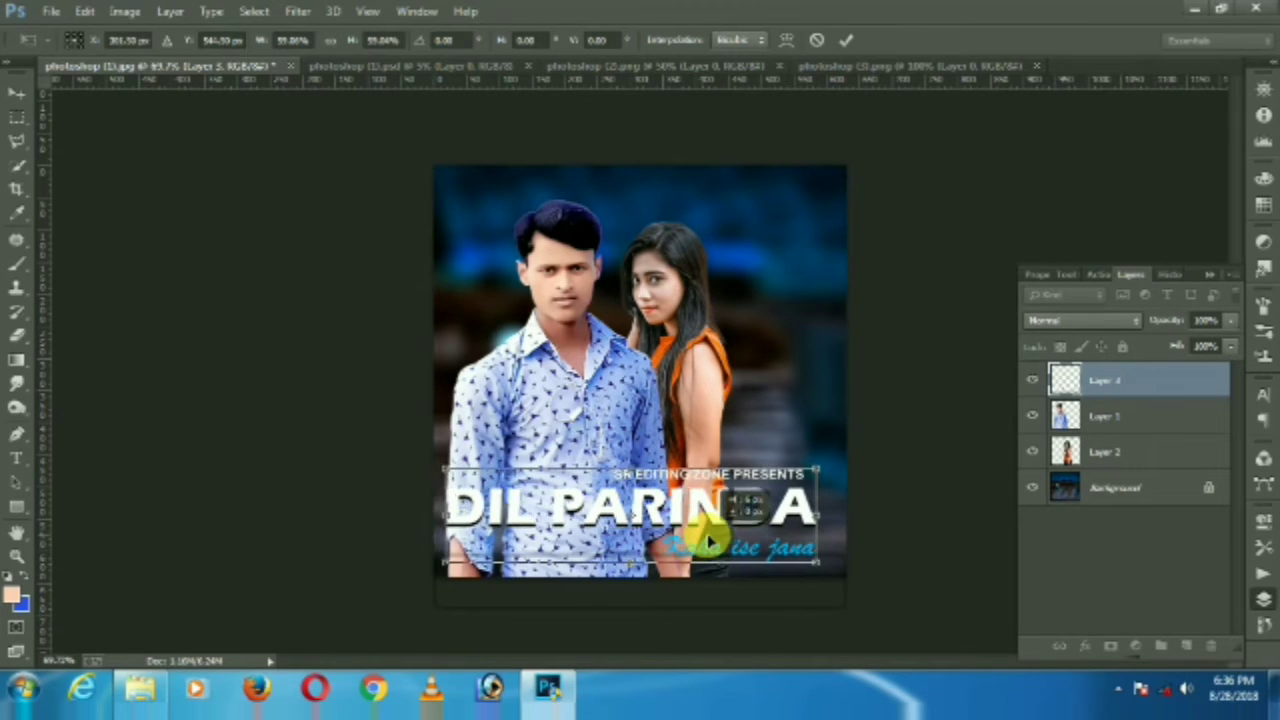
key(Return)
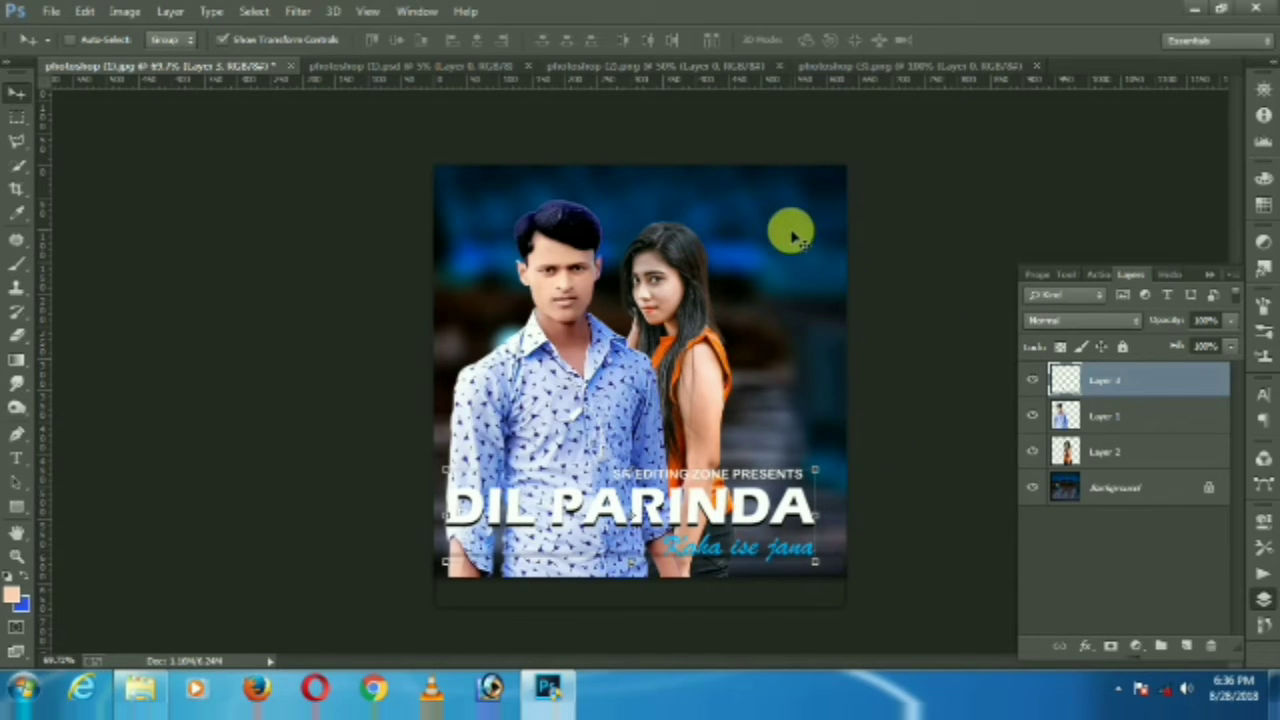
Stamp all visible layers into a new merged top layer with Ctrl+Alt+Shift+E.
click(20, 118)
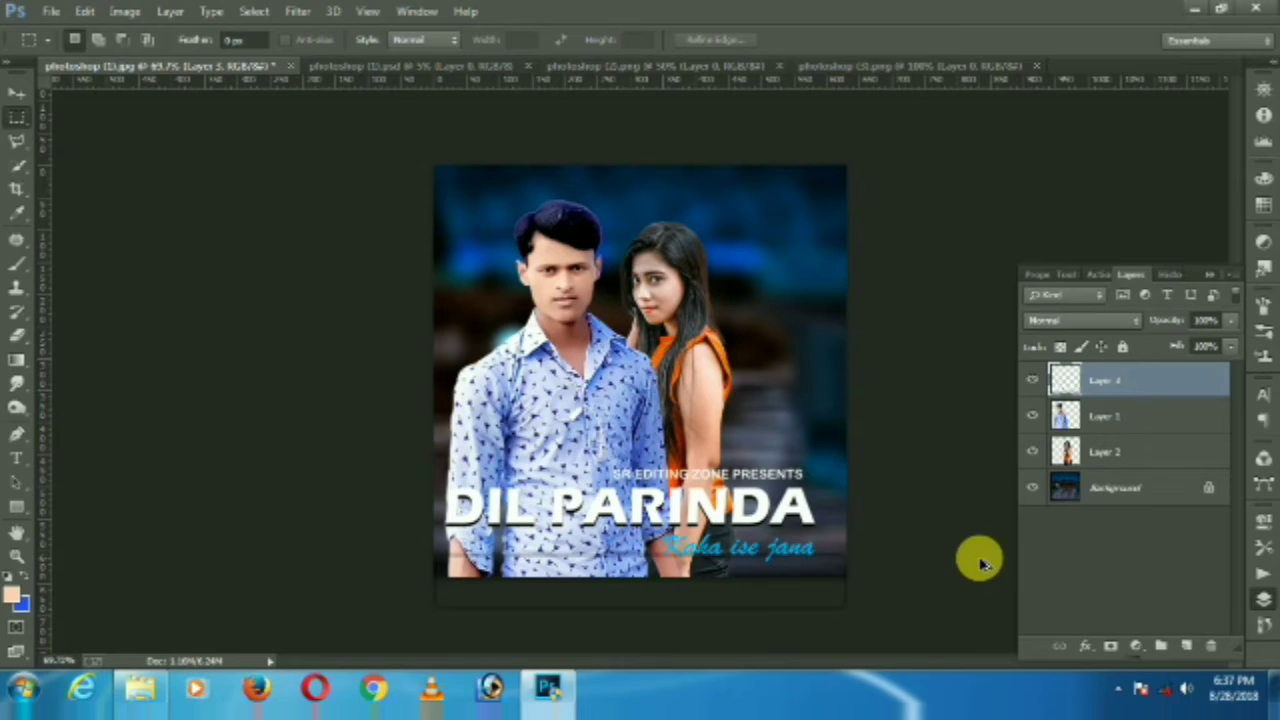
key(ctrl+alt+shift+e)
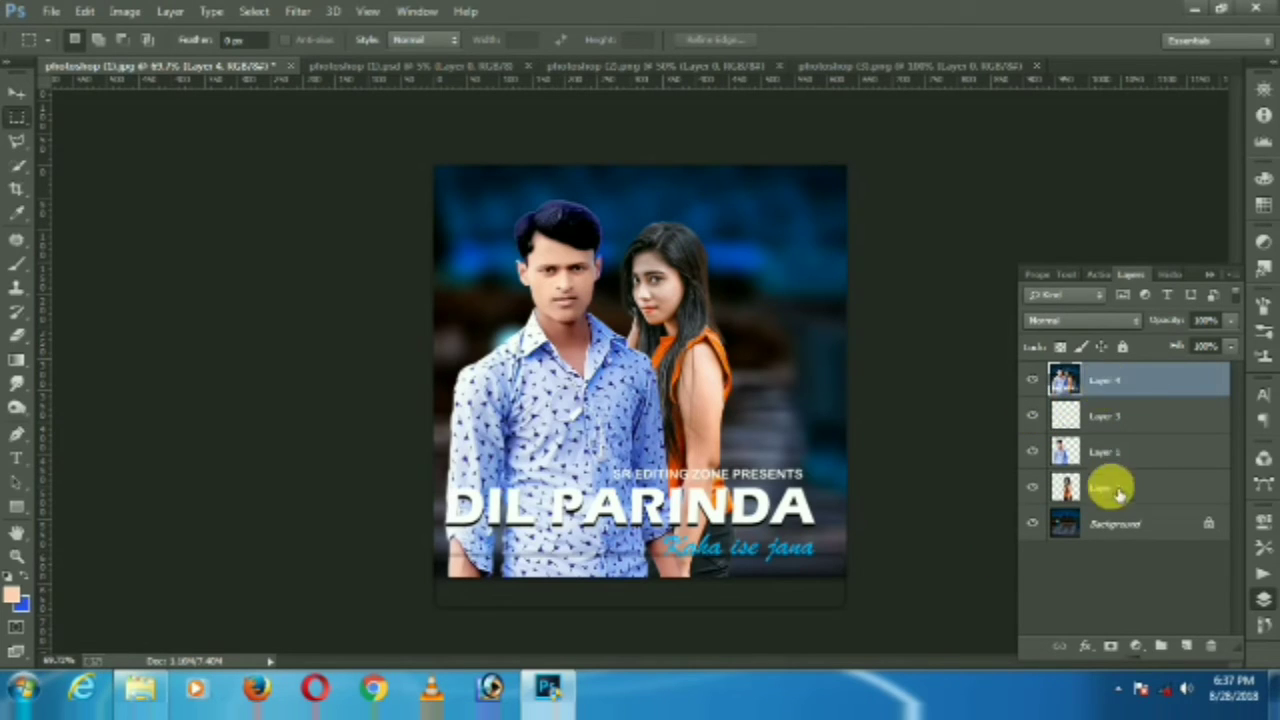
right_click(1135, 385)
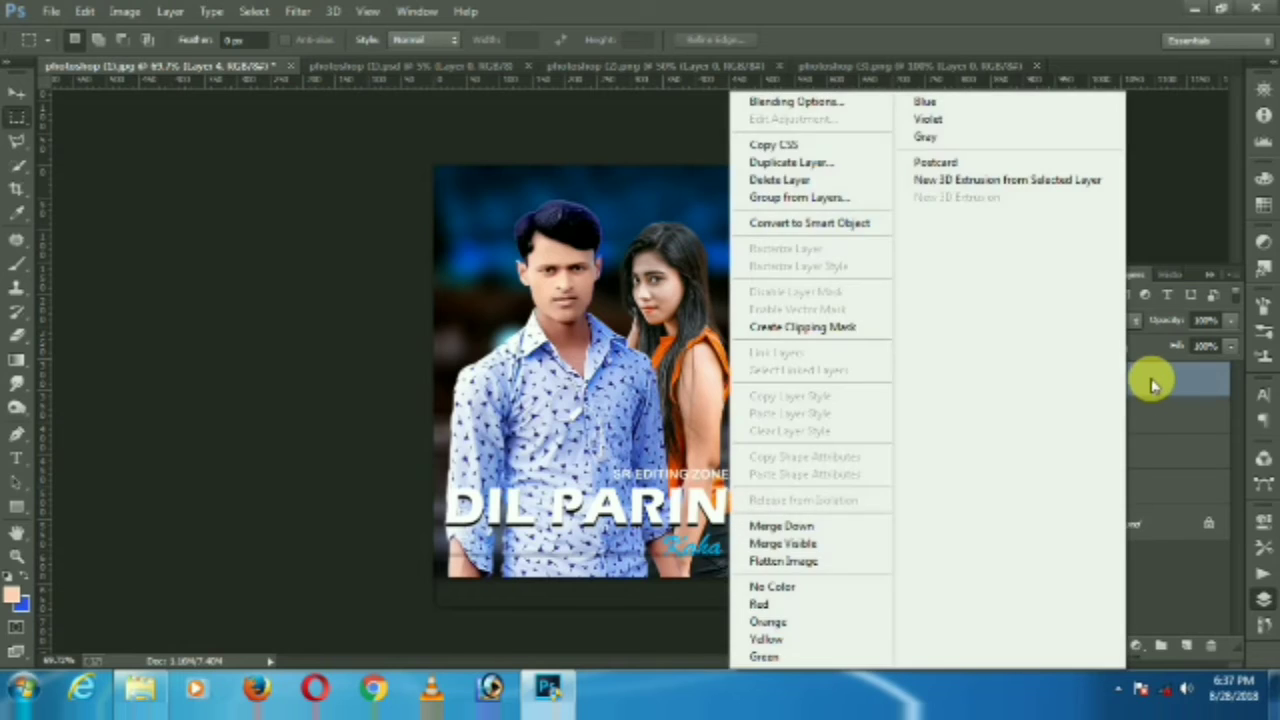
key(Escape)
click(306, 12)
mouse_move(328, 467)
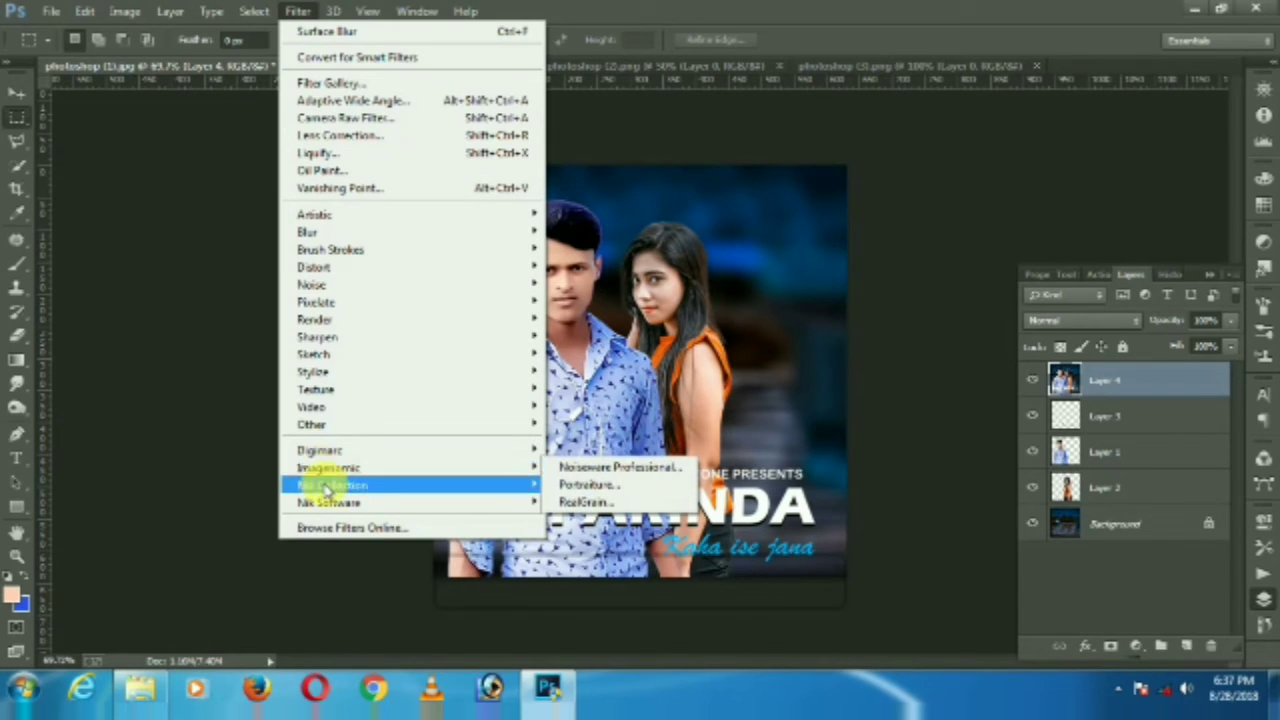
Launch Color Efex Pro 4 on the merged layer and choose the Dark Contrasts filter.
click(578, 485)
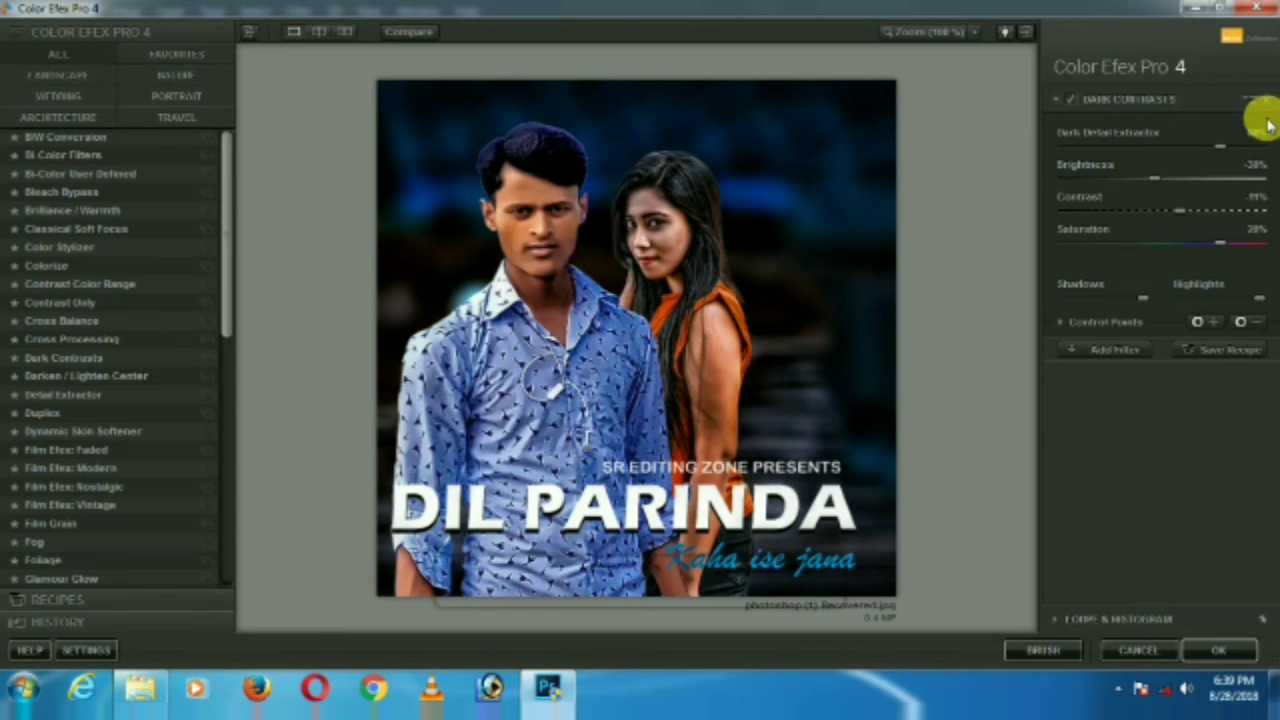
click(1265, 101)
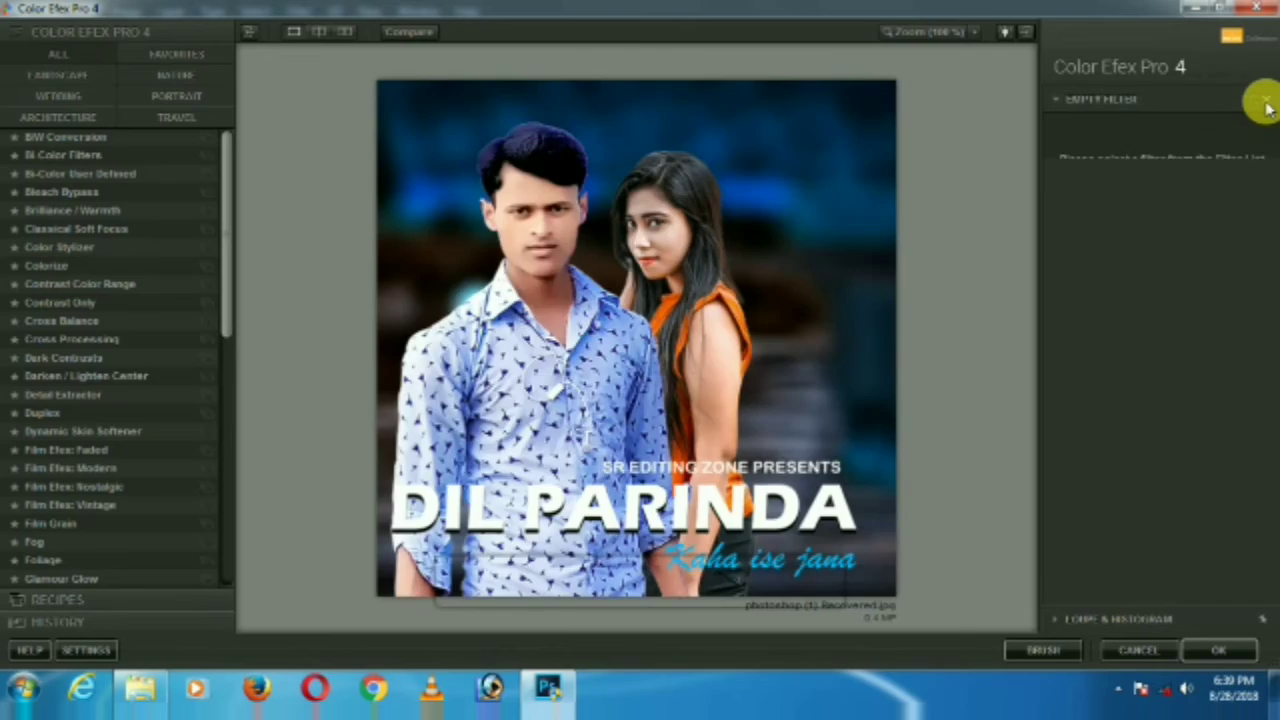
click(84, 320)
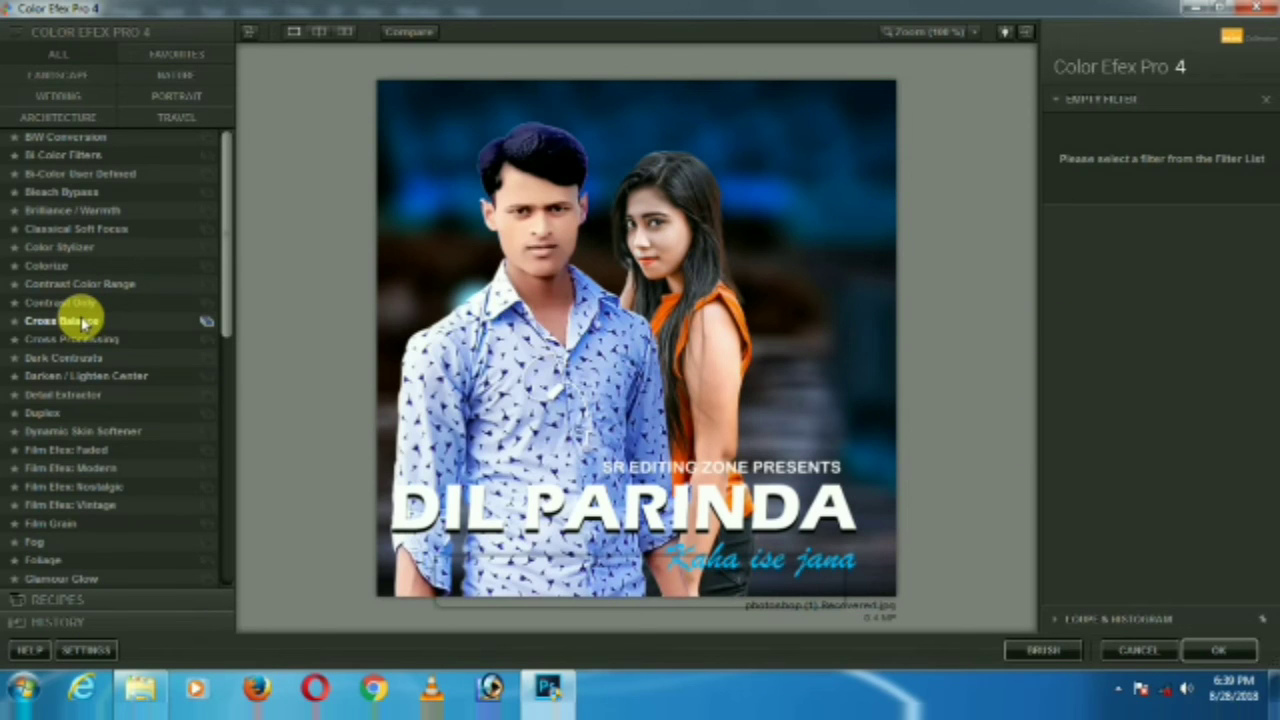
click(76, 341)
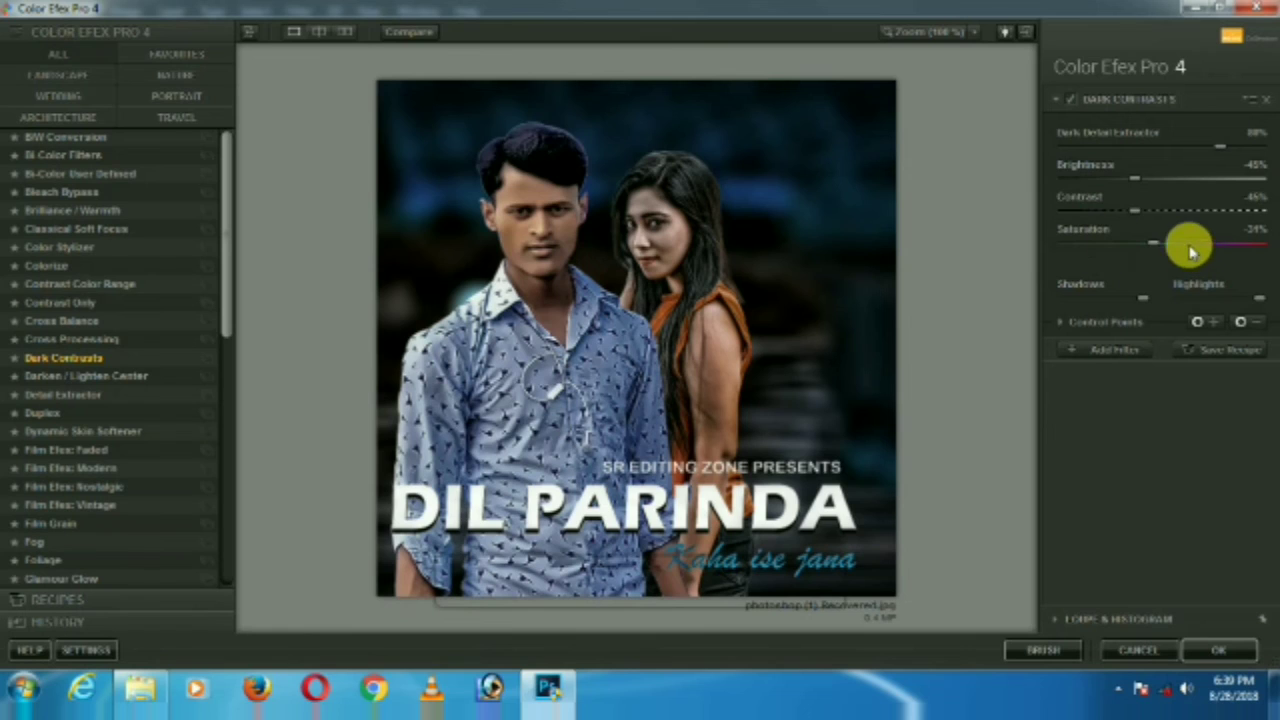
Lower the contrast, raise saturation to about 22%, and add a control point on the man's face.
mouse_move(1136, 210)
mouse_down()
mouse_move(1203, 209)
mouse_move(1124, 212)
mouse_move(1184, 178)
mouse_up()
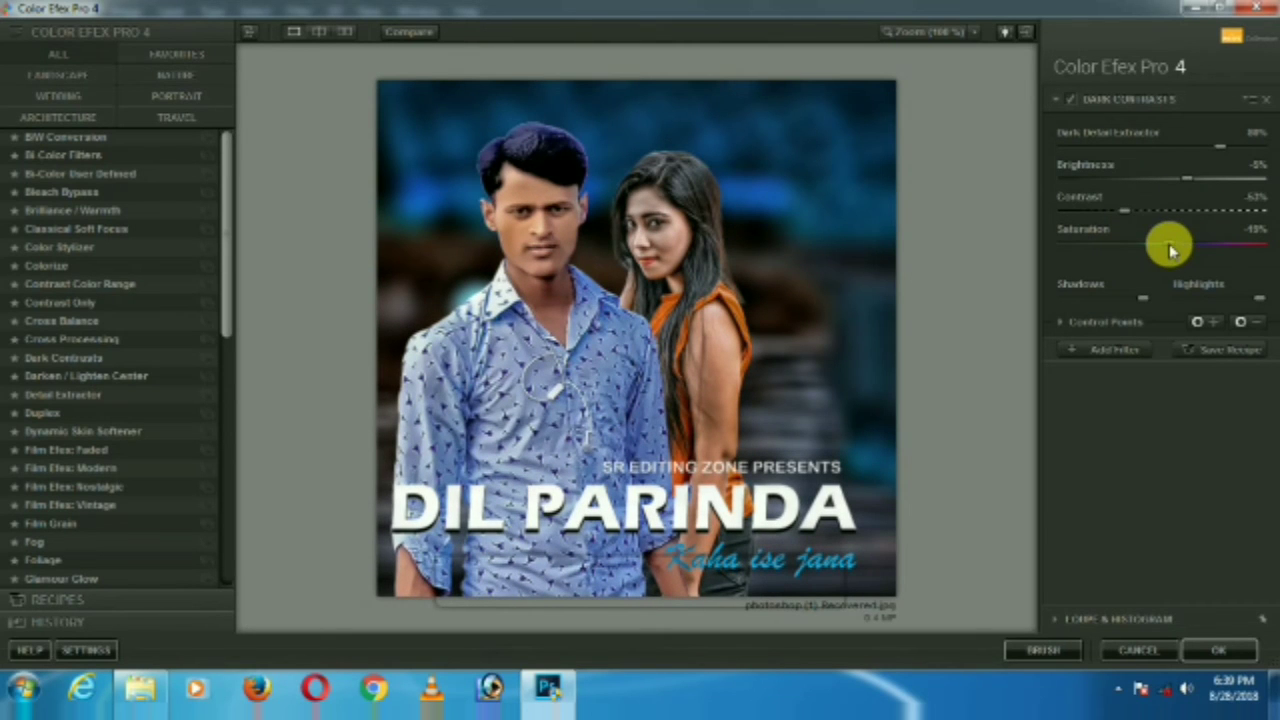
drag(1172, 250, 1227, 252)
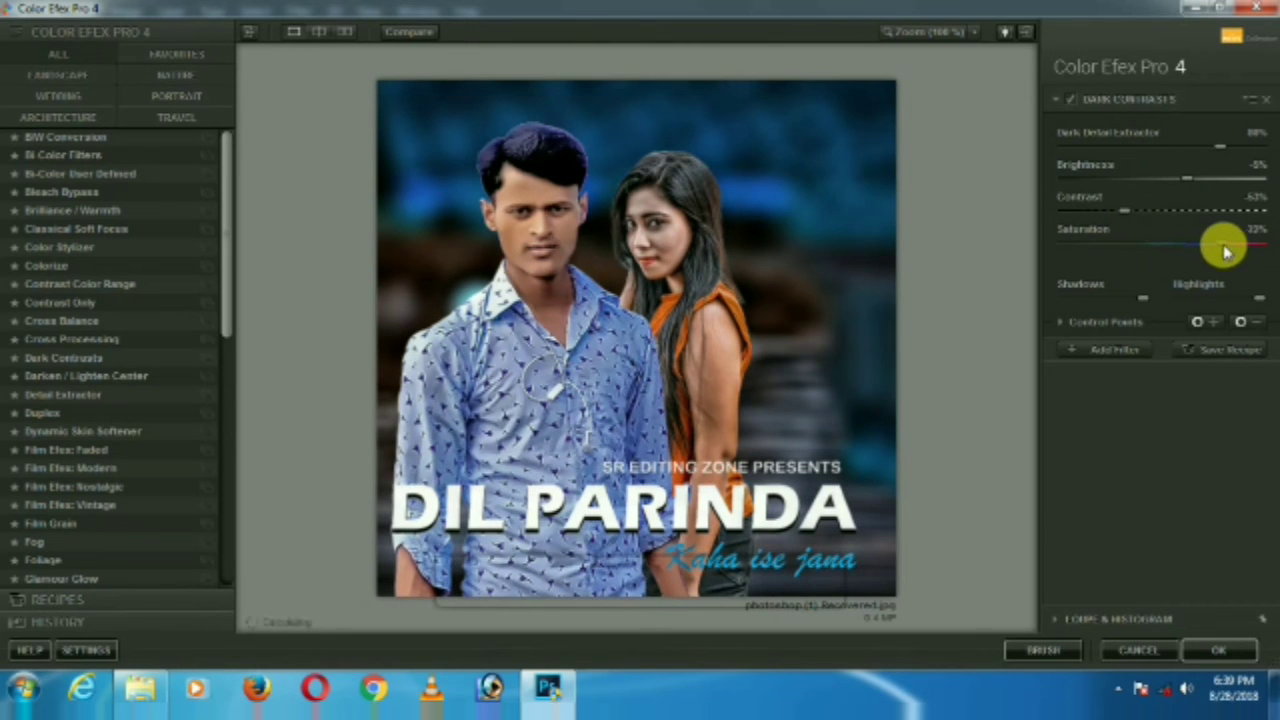
click(1210, 322)
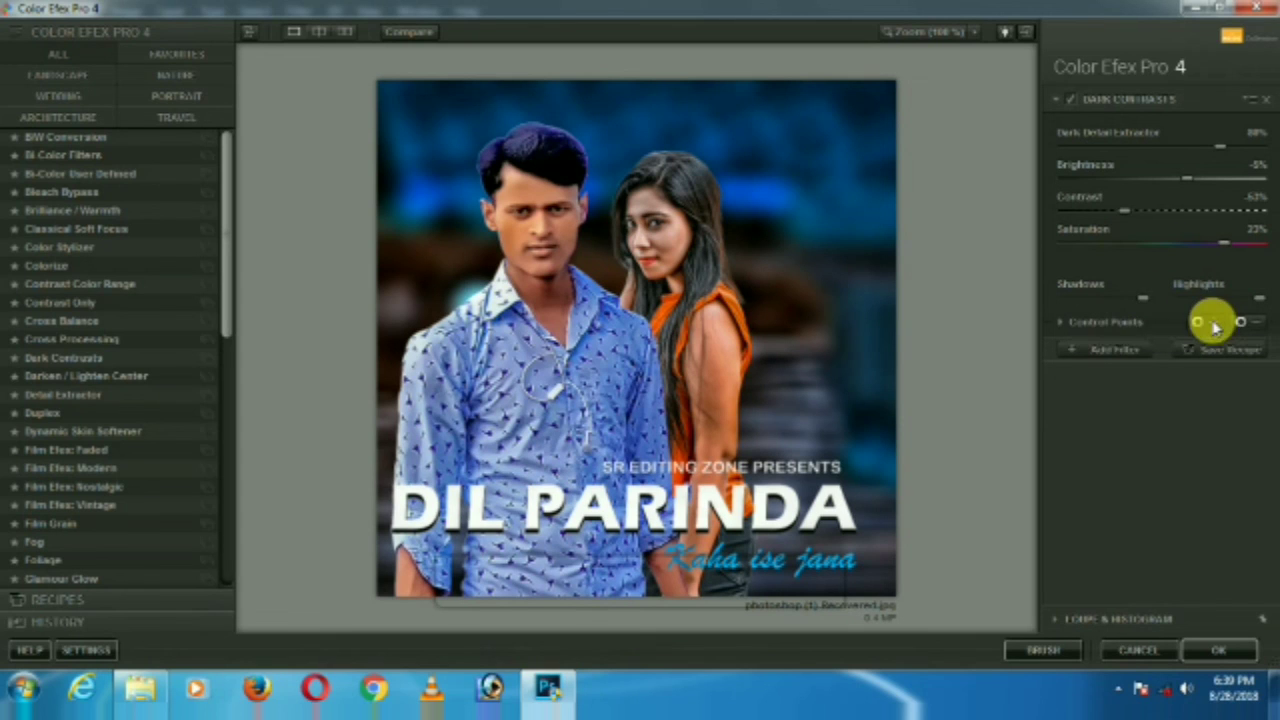
click(547, 237)
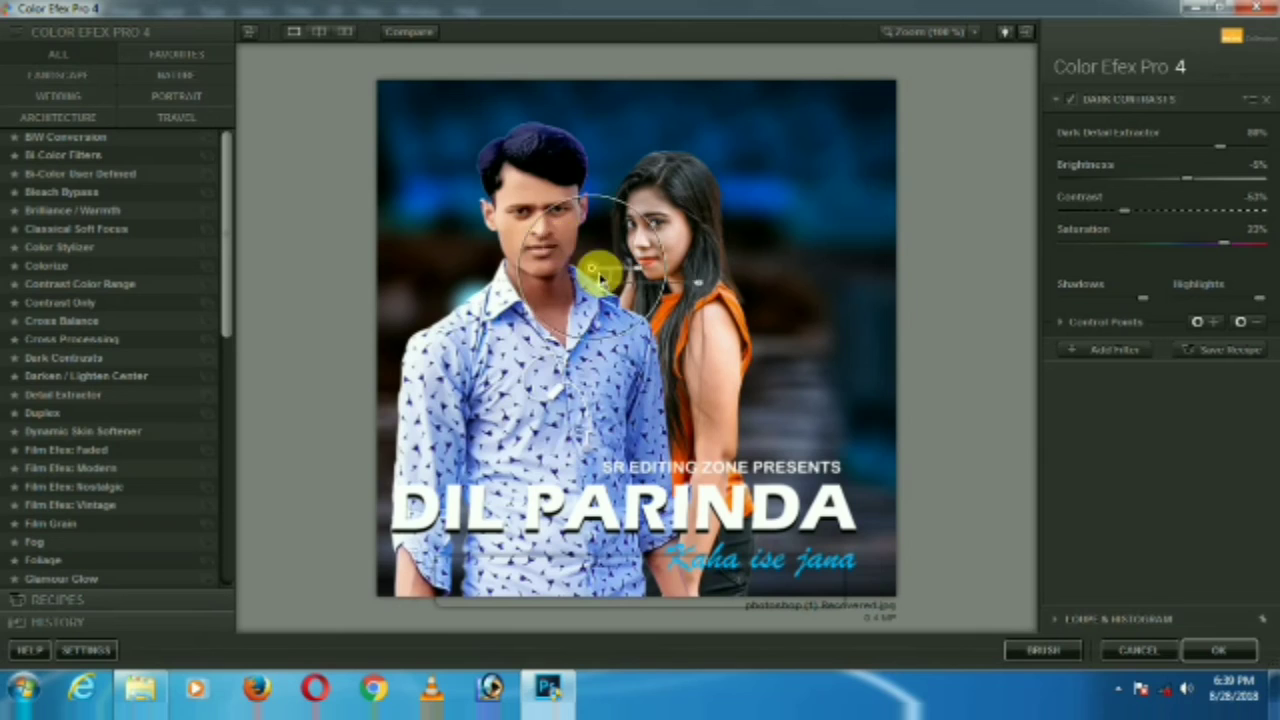
Move the control point between the two faces and apply the Dark Contrasts grade.
drag(548, 236, 583, 276)
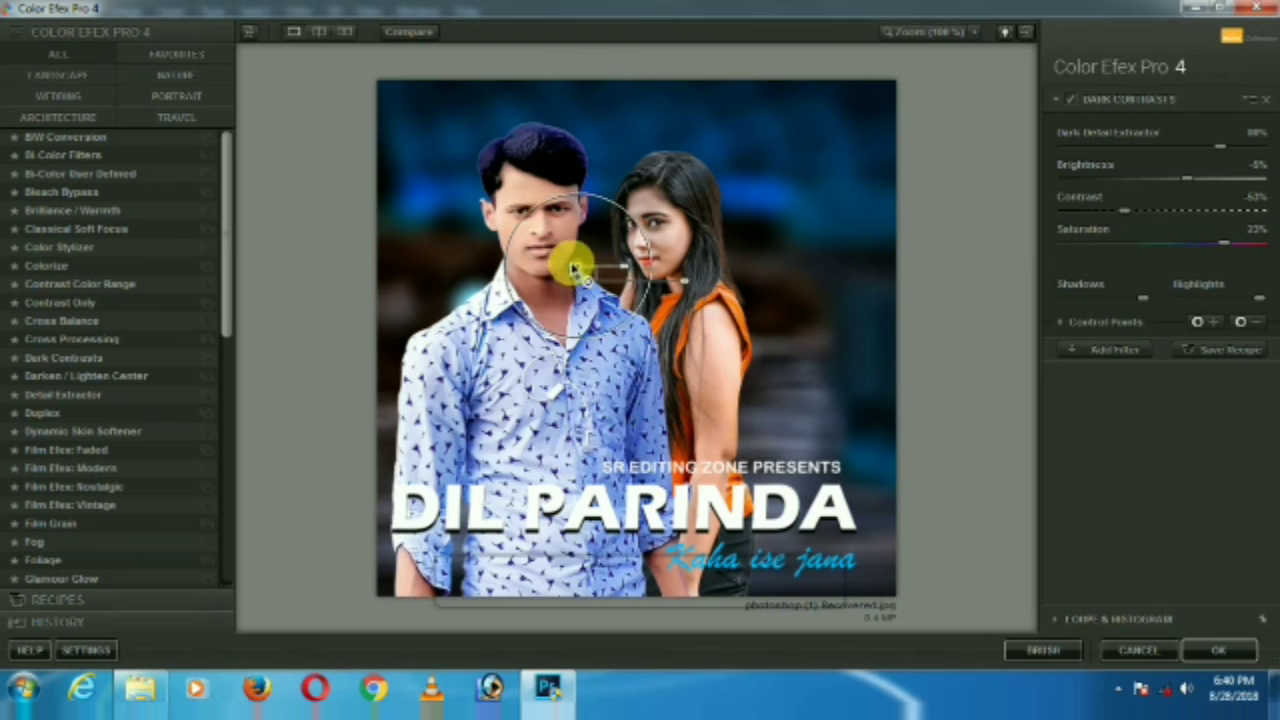
click(1222, 650)
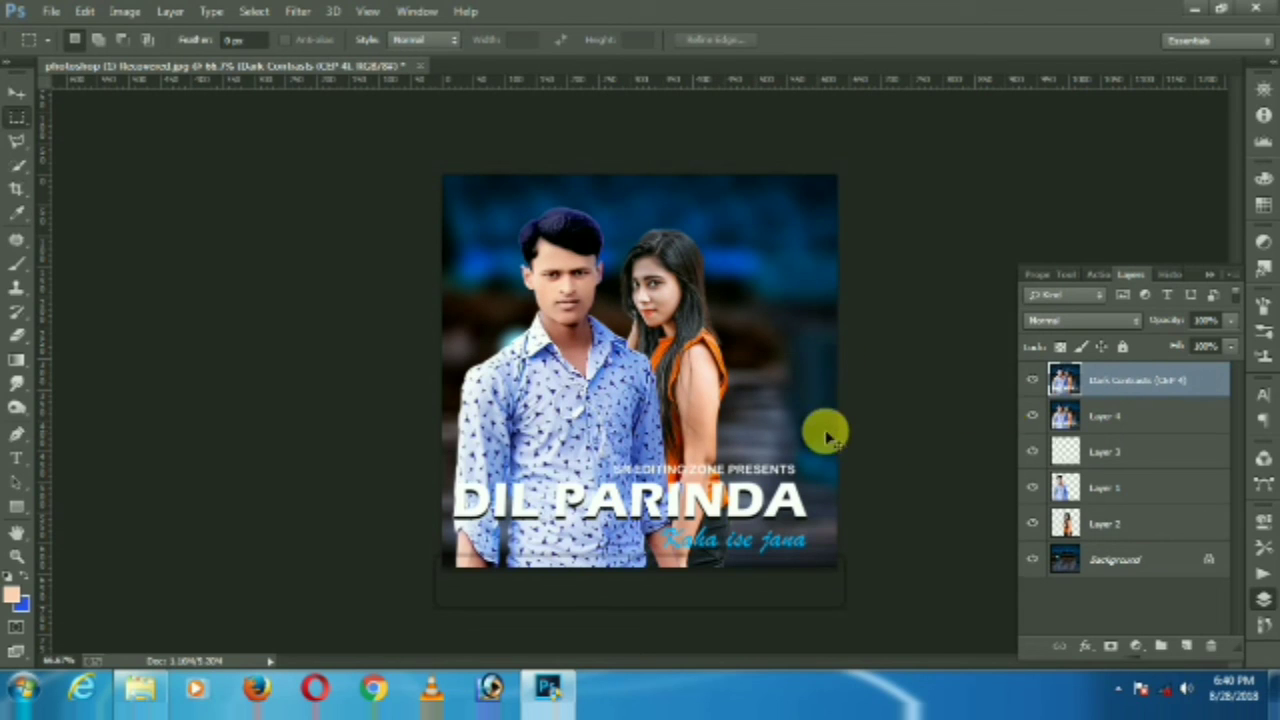
Start Save As and set the file type to JPEG (*.JPG;*.JPEG;*.JPE).
click(50, 12)
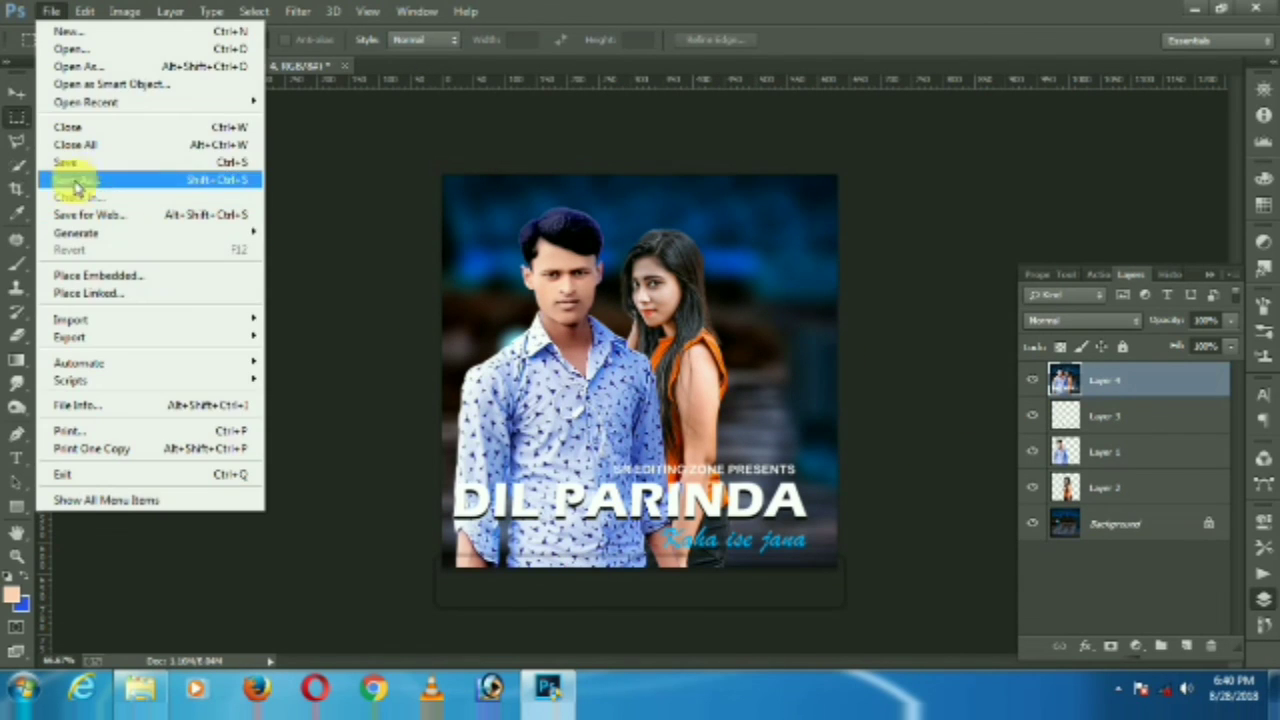
click(78, 165)
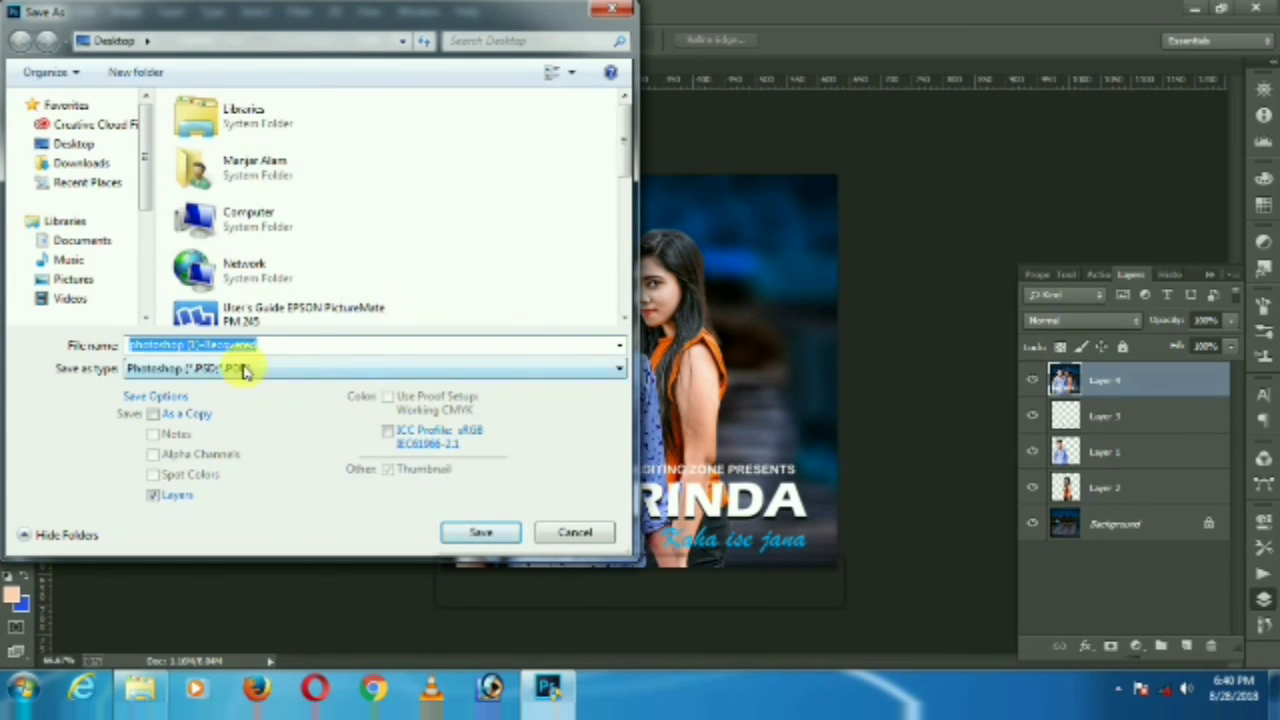
click(245, 370)
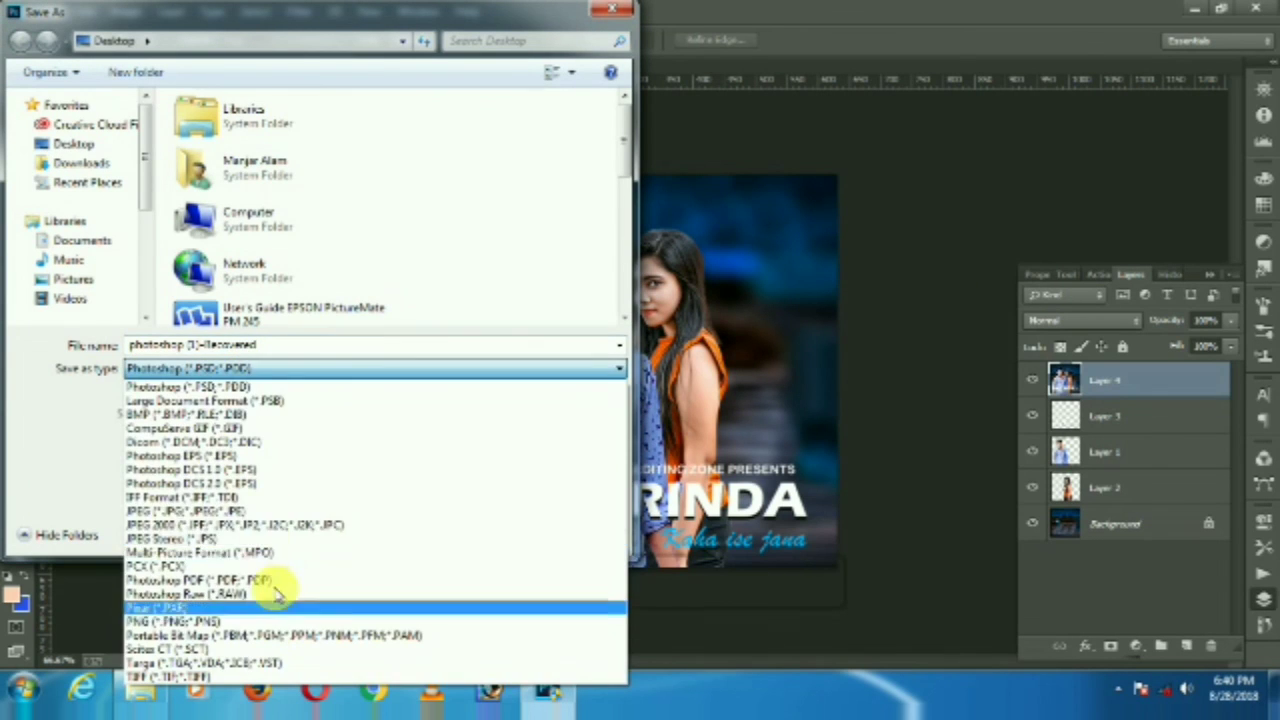
click(258, 515)
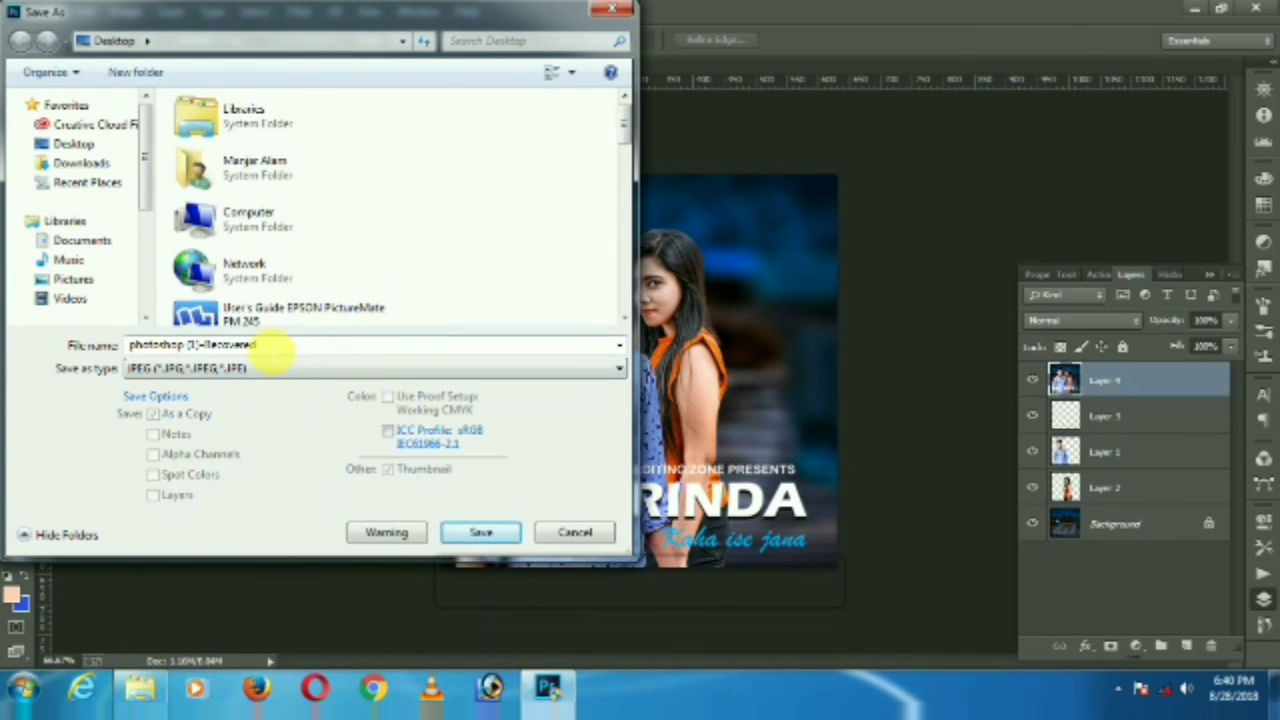